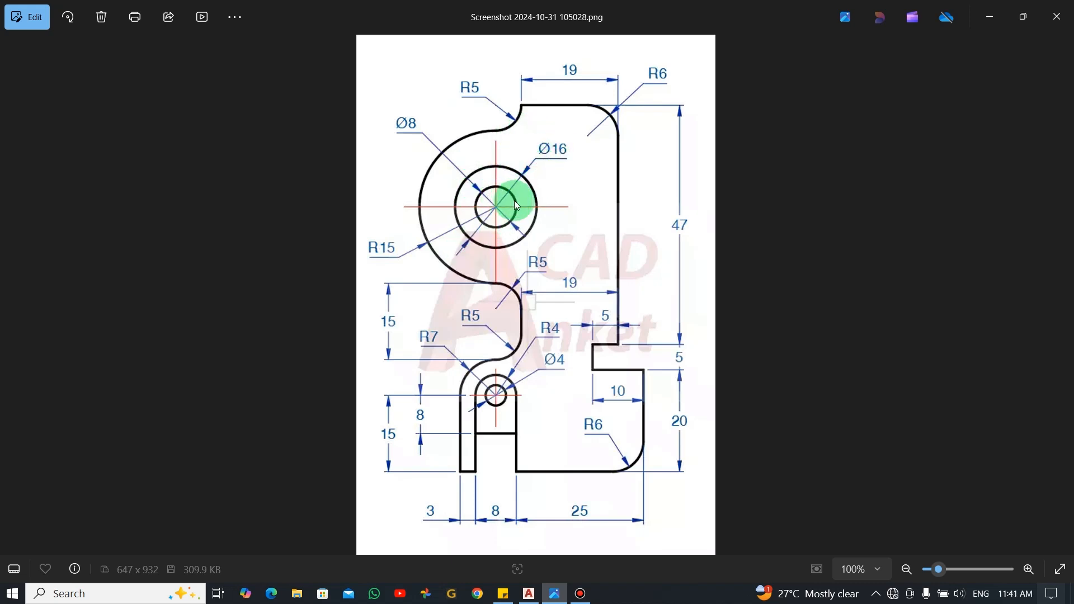
Switch from the reference image to AutoCAD and draw a circle of diameter 16 in the empty drawing.
key(alt+Tab)
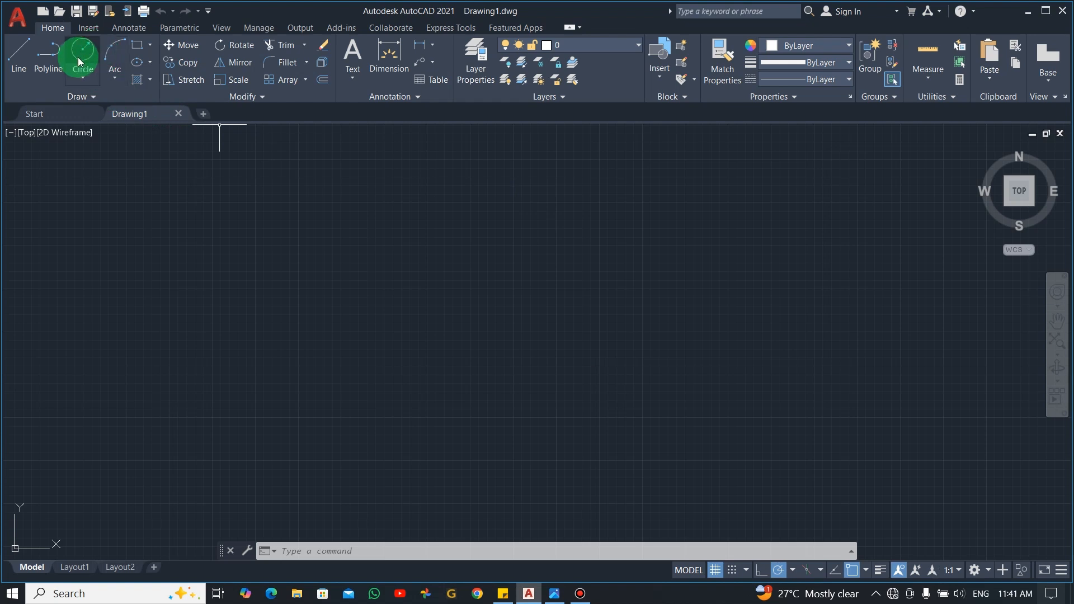
click(80, 62)
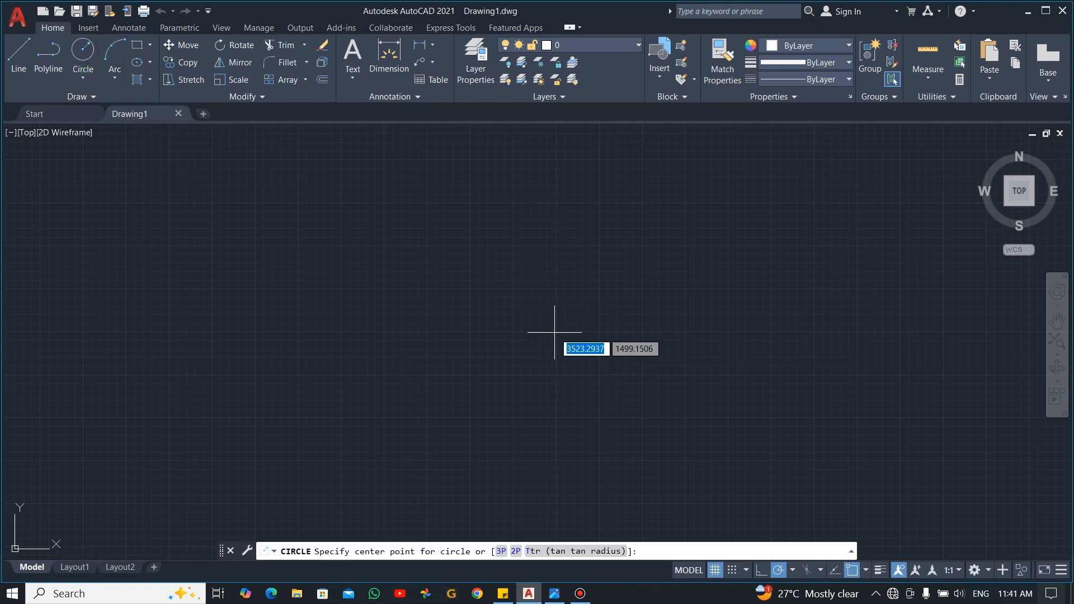
click(540, 289)
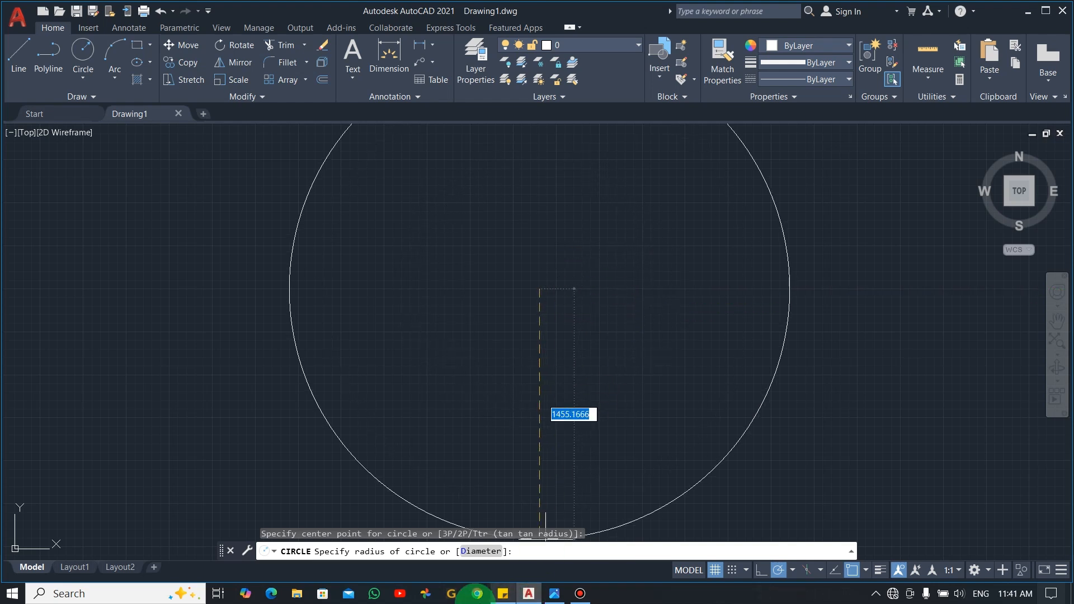
click(480, 552)
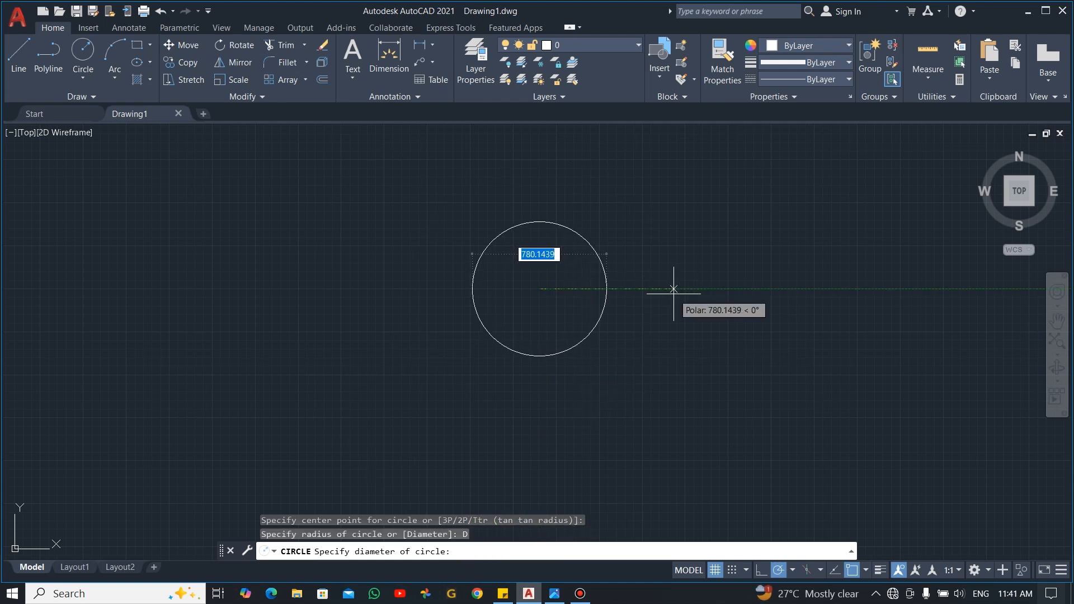
text(16)
key(Return)
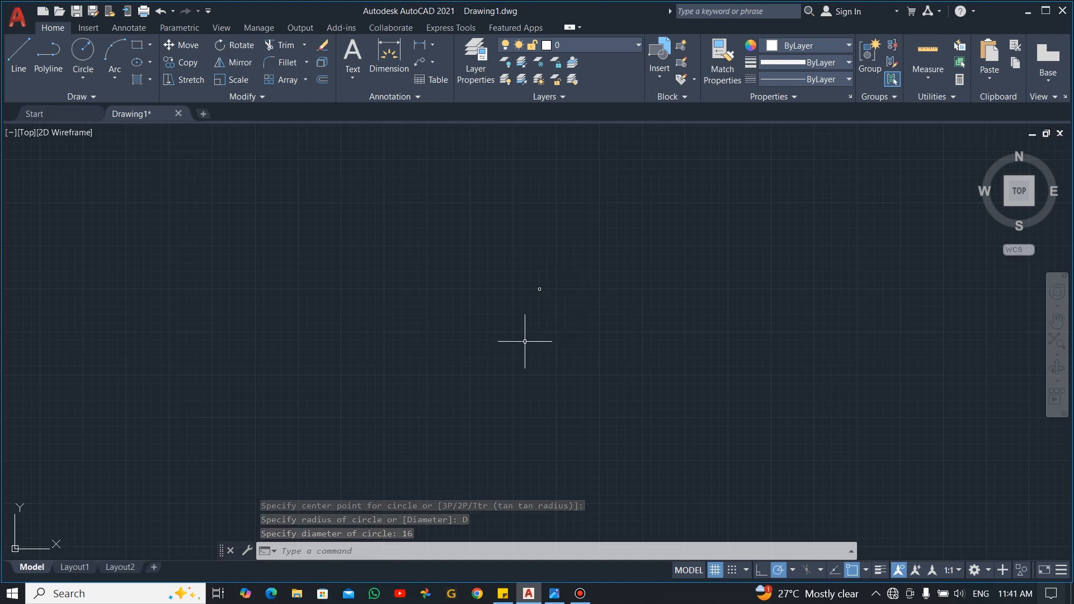
Check the reference image and draw a circle of diameter 8 concentric with the existing circle.
text(z)
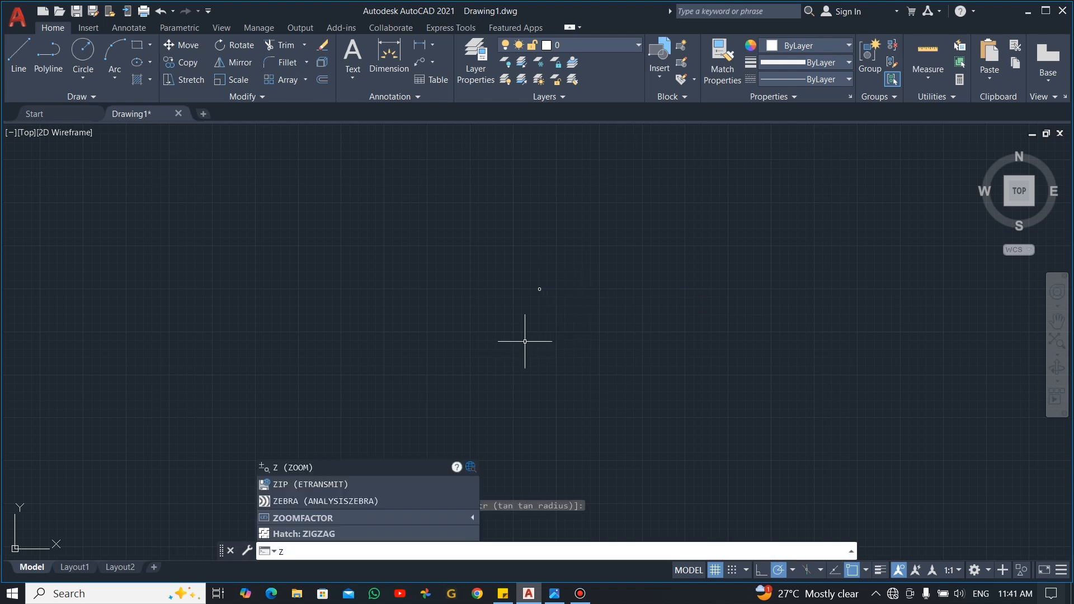
key(Return)
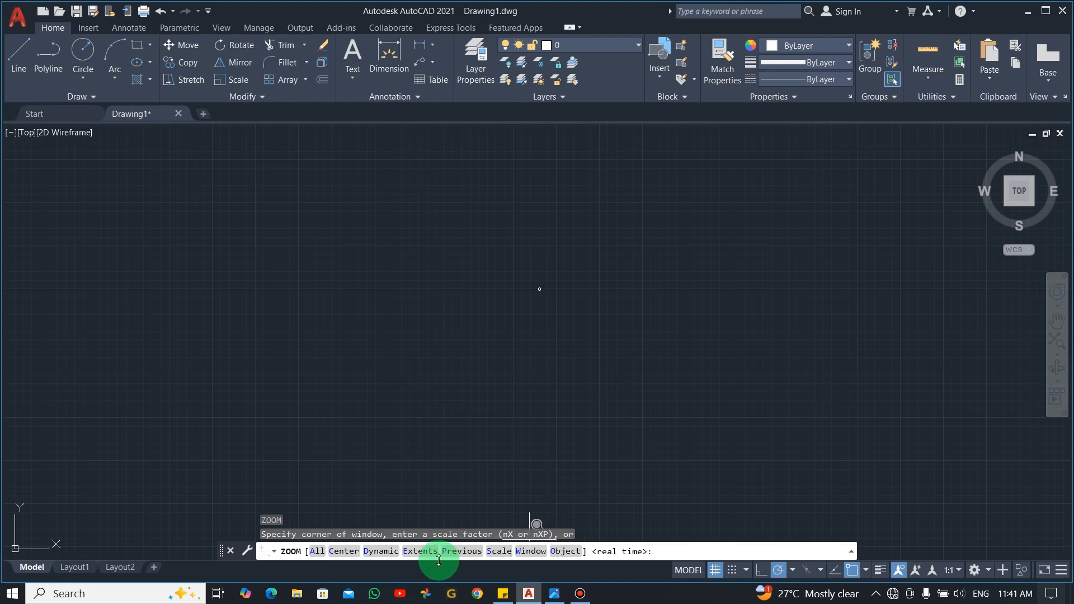
click(419, 552)
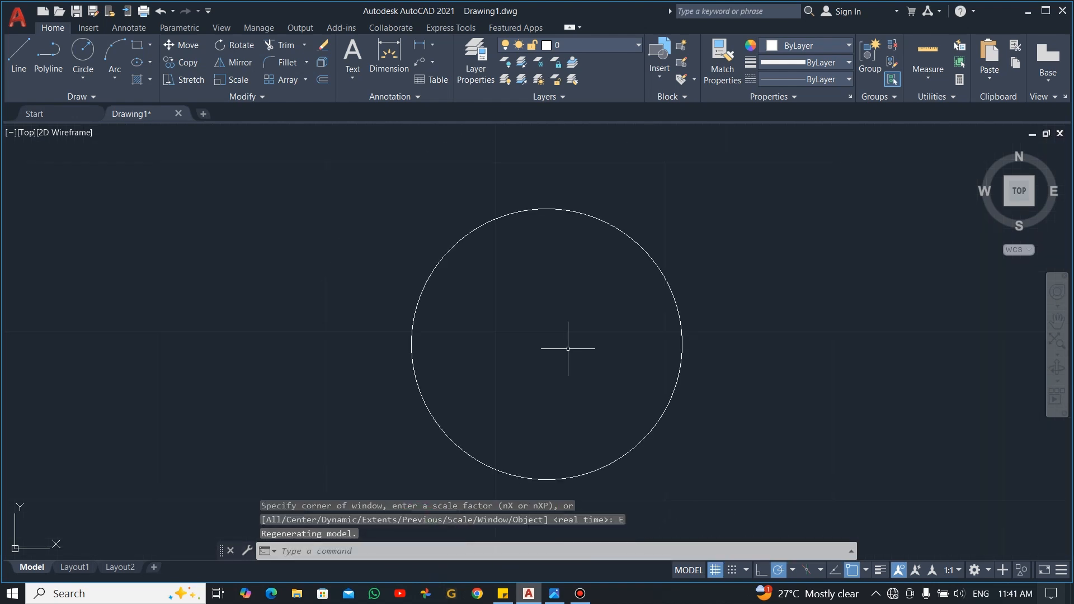
scroll(573, 385, down, 2)
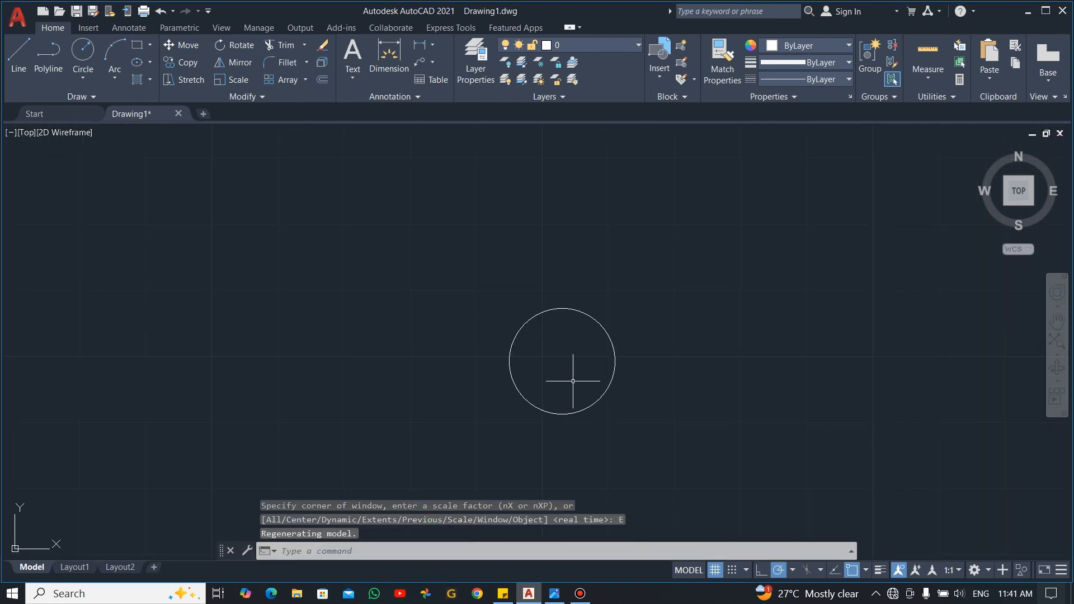
middle_drag(573, 381, 555, 326)
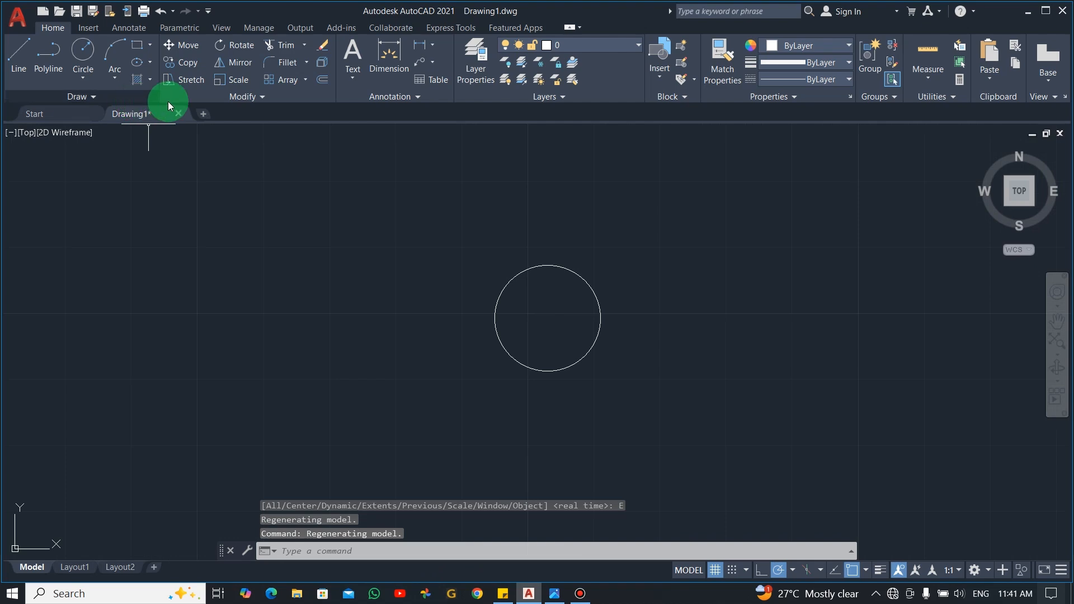
key(alt+Tab)
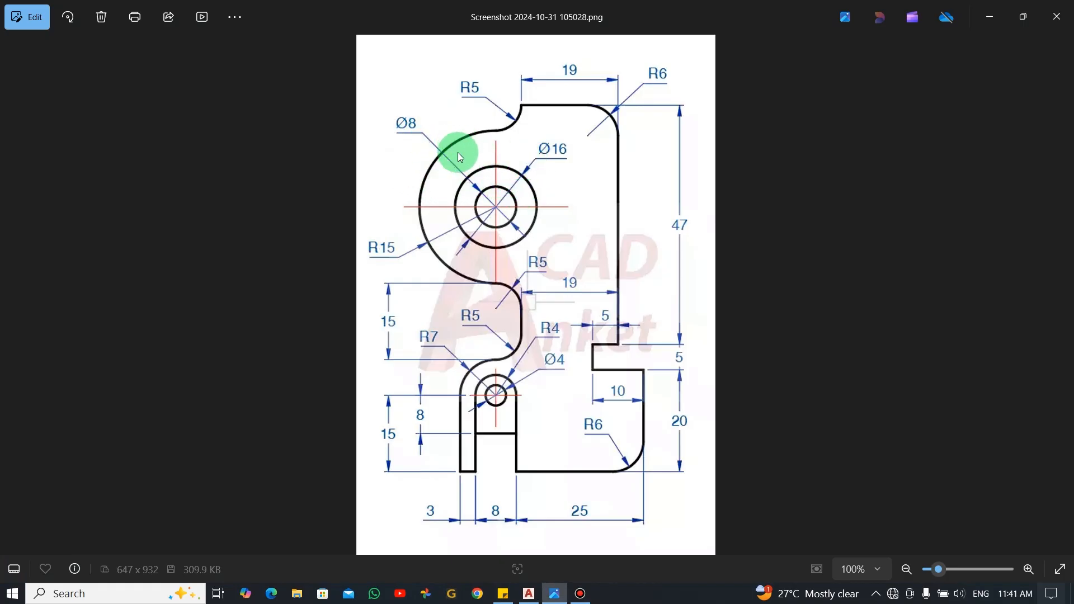
key(alt+Tab)
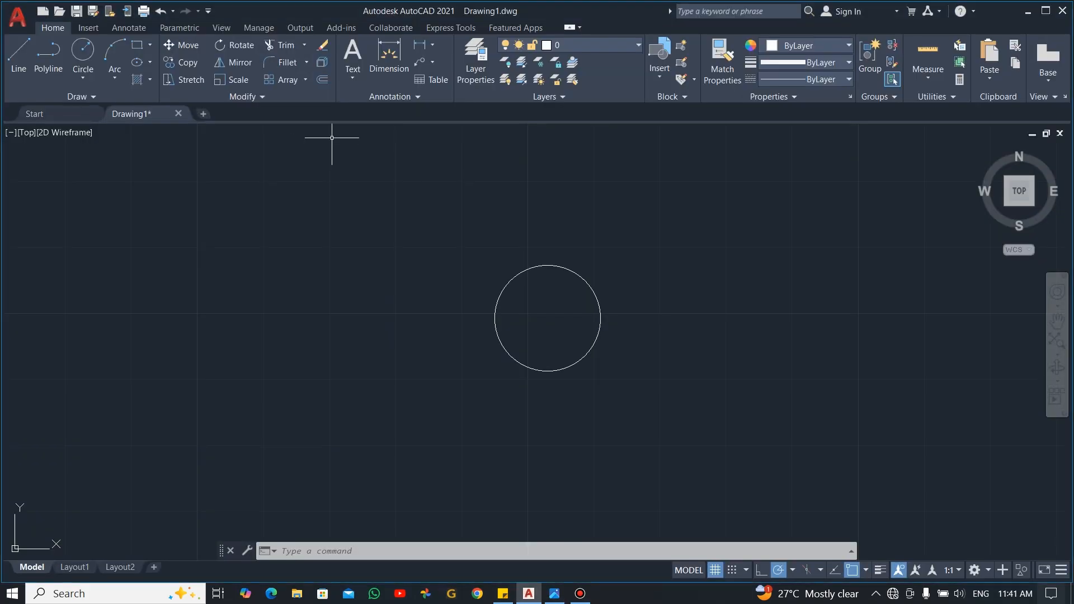
click(85, 54)
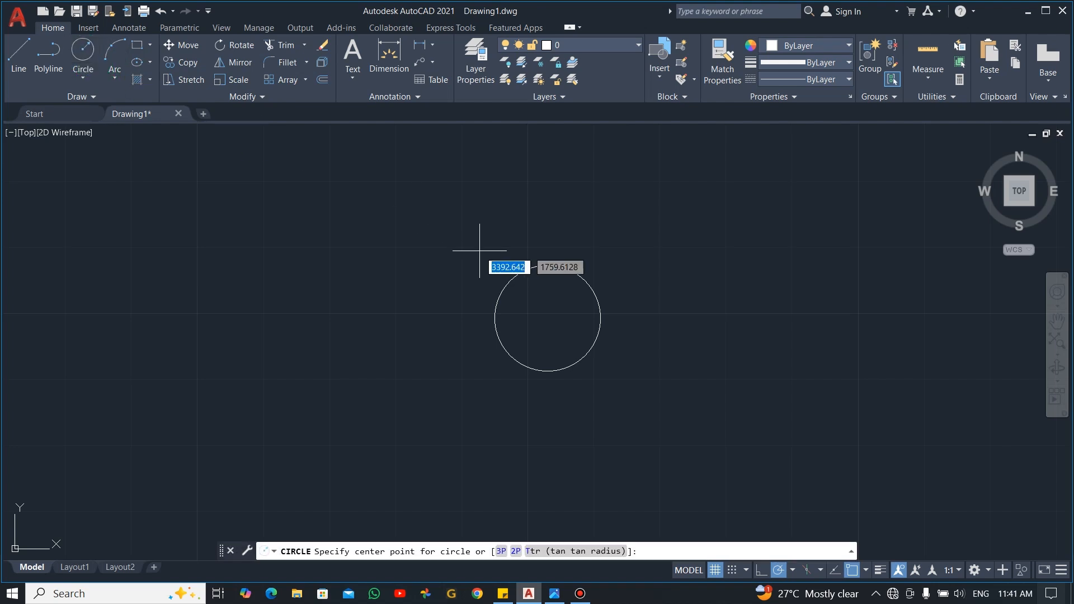
click(548, 318)
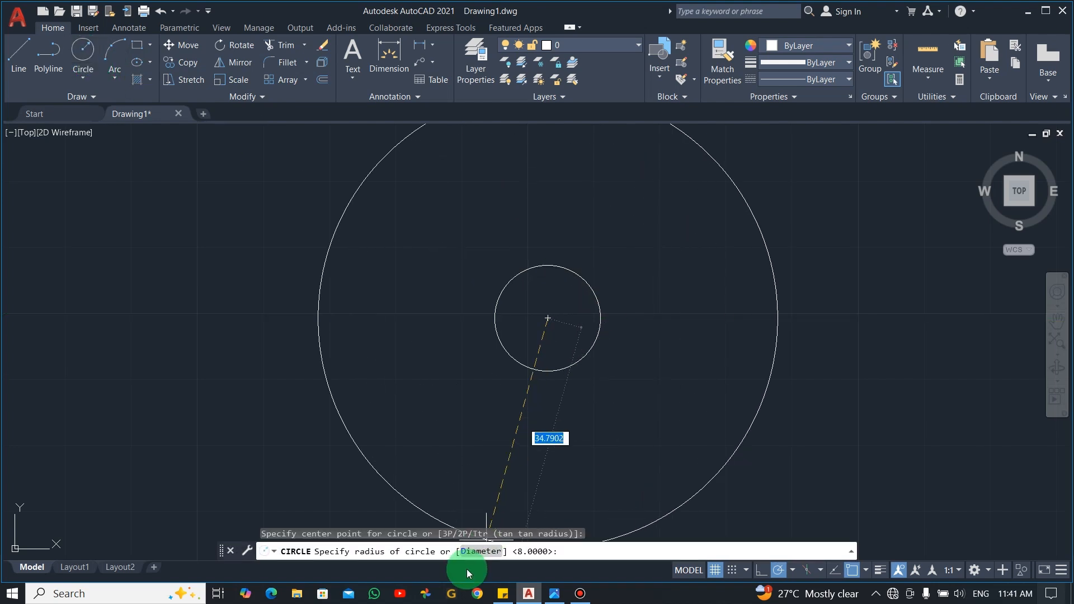
click(480, 551)
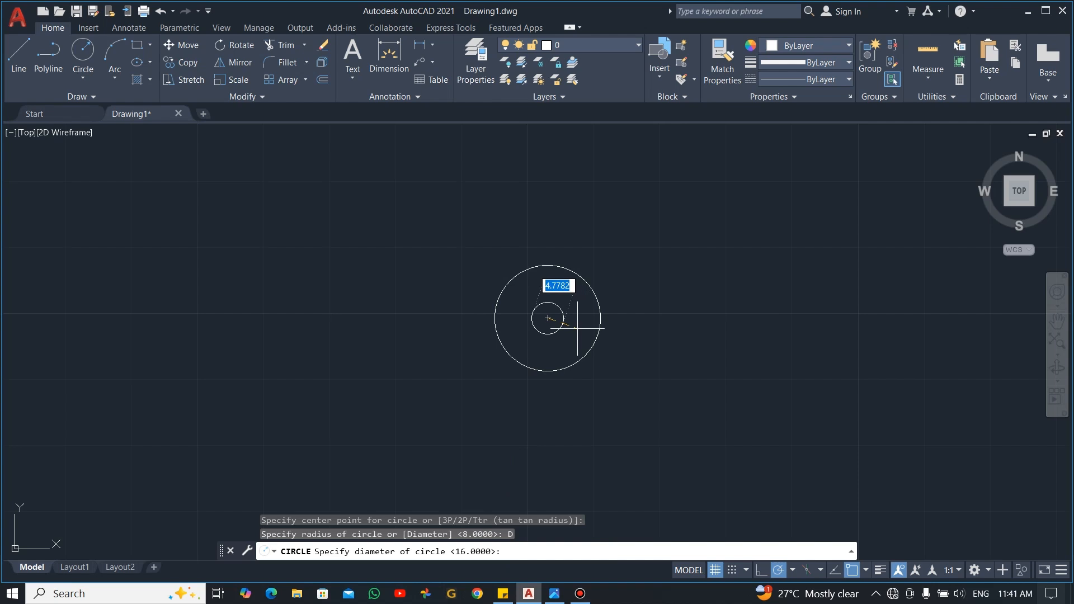
text(8)
key(Return)
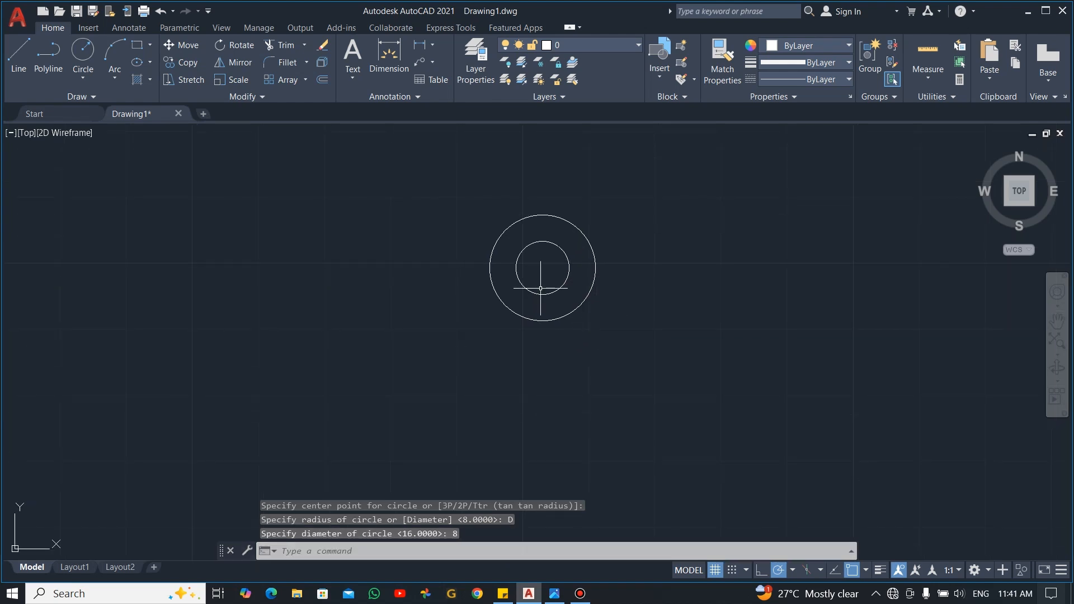
Check the outer arc in the reference image and draw a concentric circle of radius 15 around both circles.
key(alt+Tab)
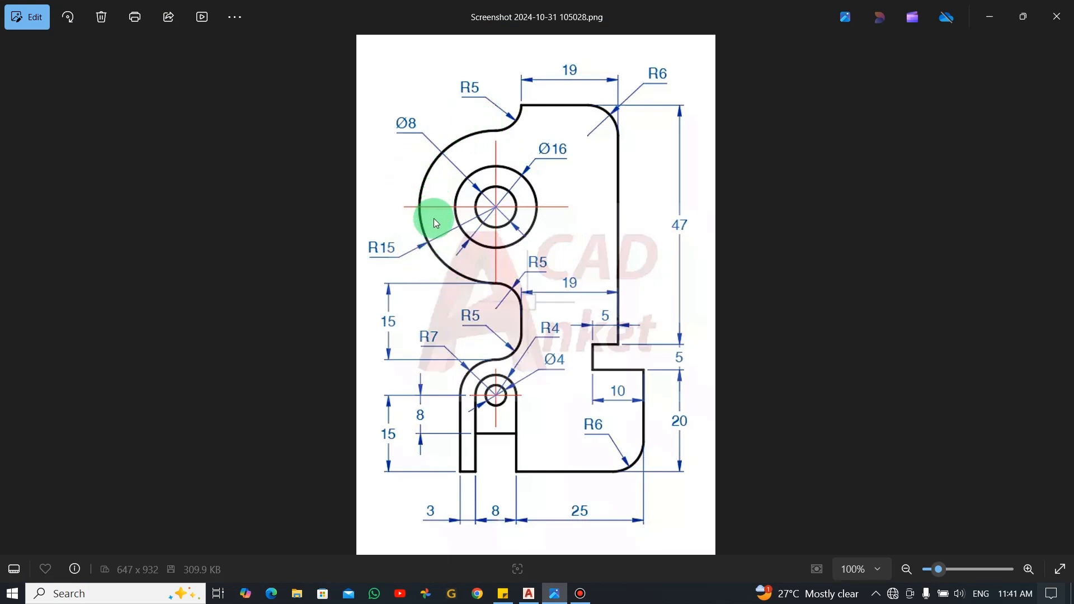
key(alt+Tab)
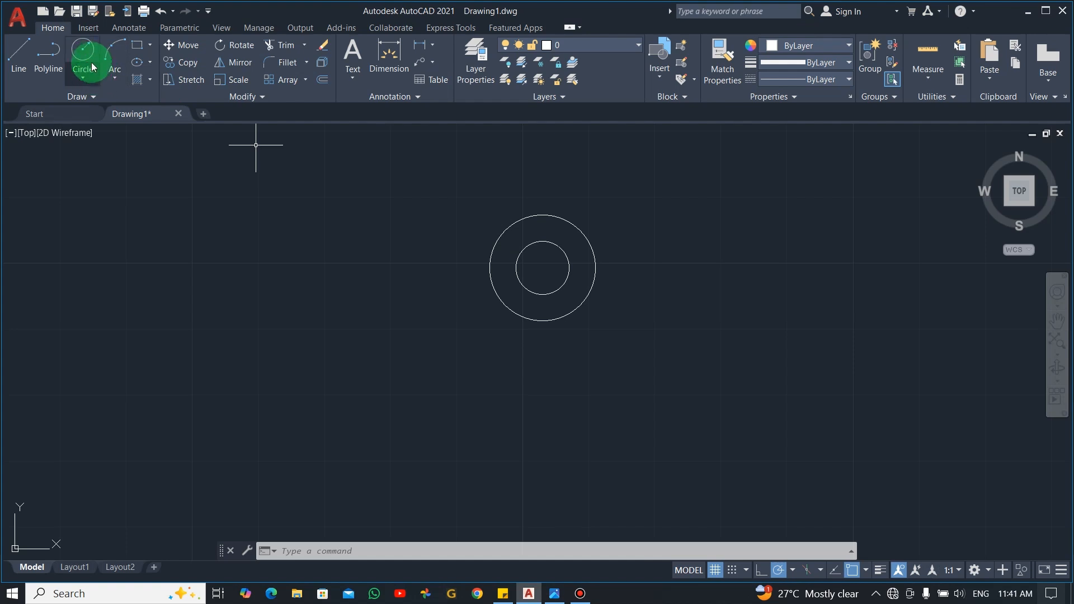
click(85, 53)
click(543, 269)
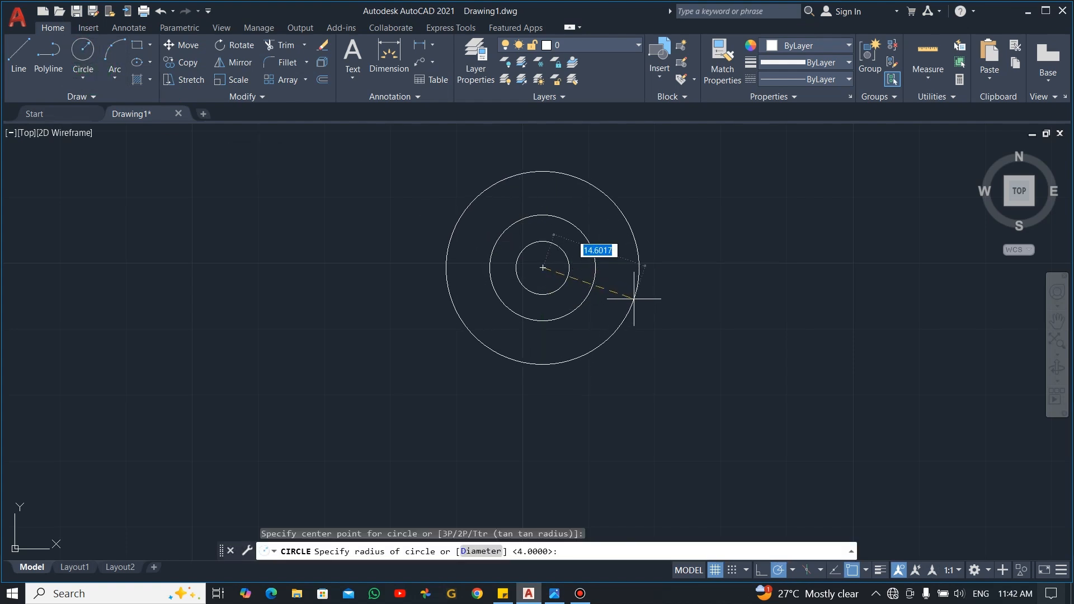
text(15)
key(Return)
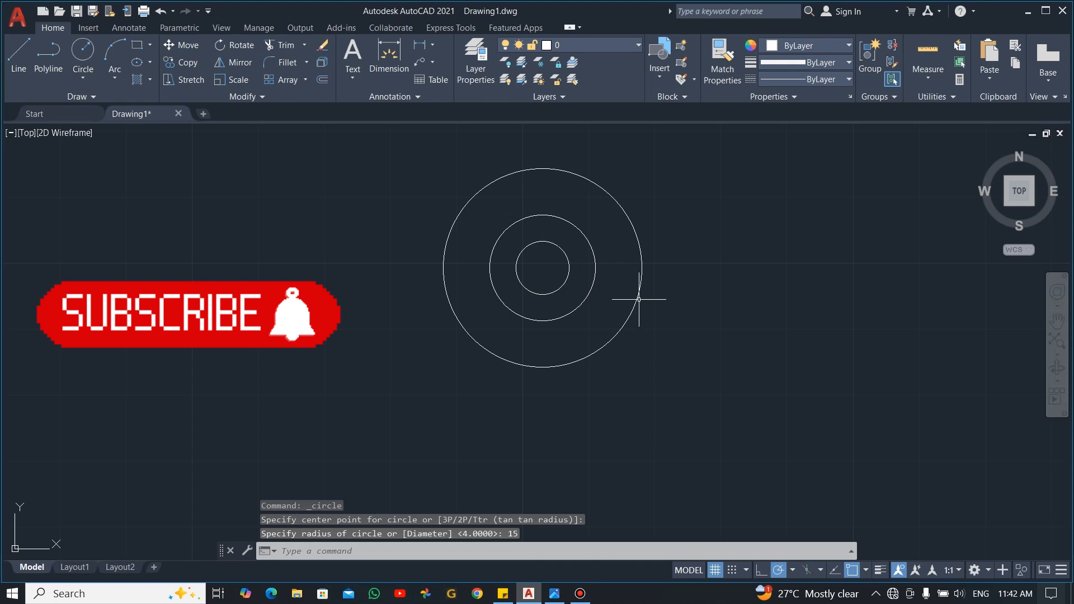
Check the reference image and draw a vertical line 15 long downward from the bottom quadrant of the radius 15 circle.
key(alt+Tab)
click(584, 313)
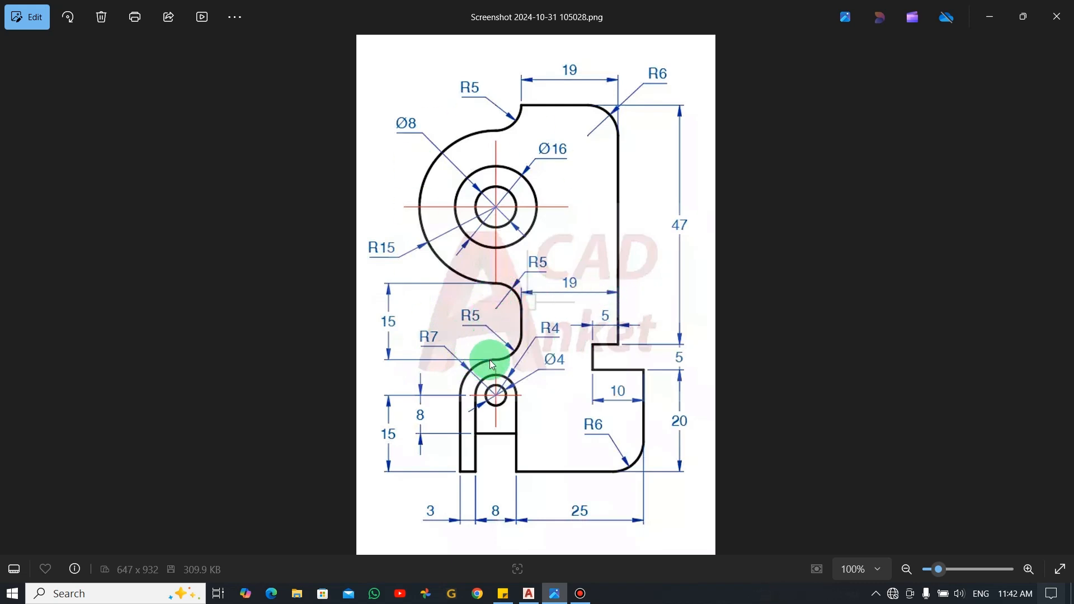
key(alt+Tab)
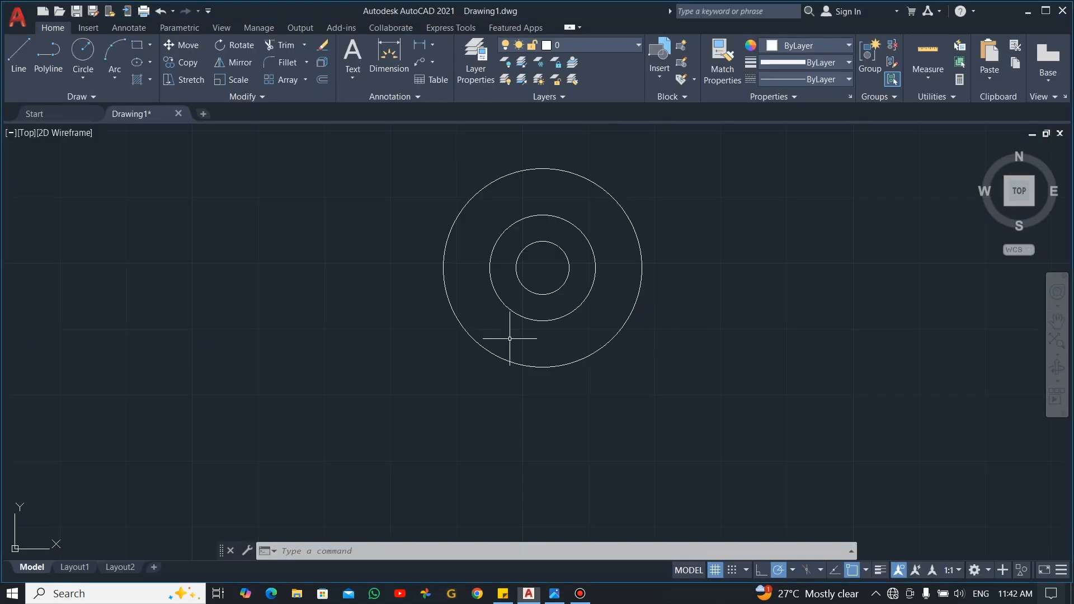
middle_drag(549, 411, 528, 328)
scroll(530, 330, down, 3)
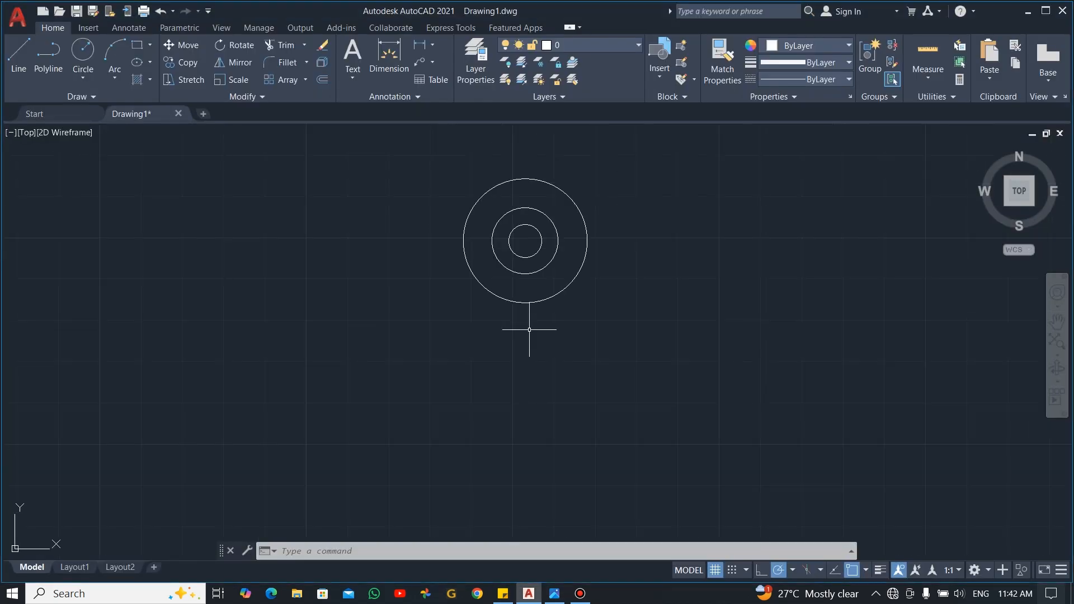
middle_drag(532, 368, 539, 344)
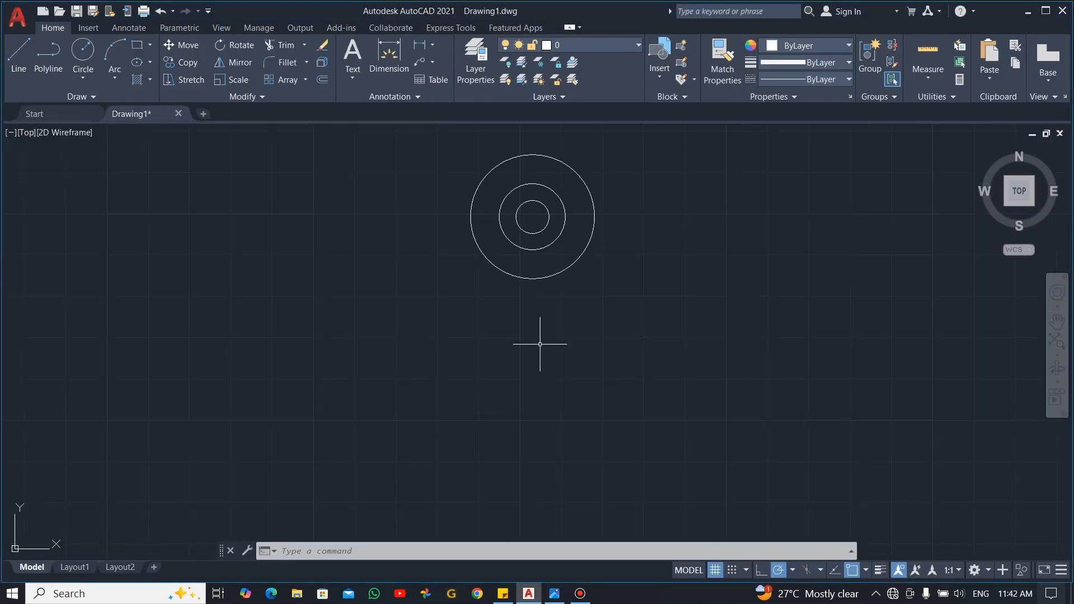
click(23, 53)
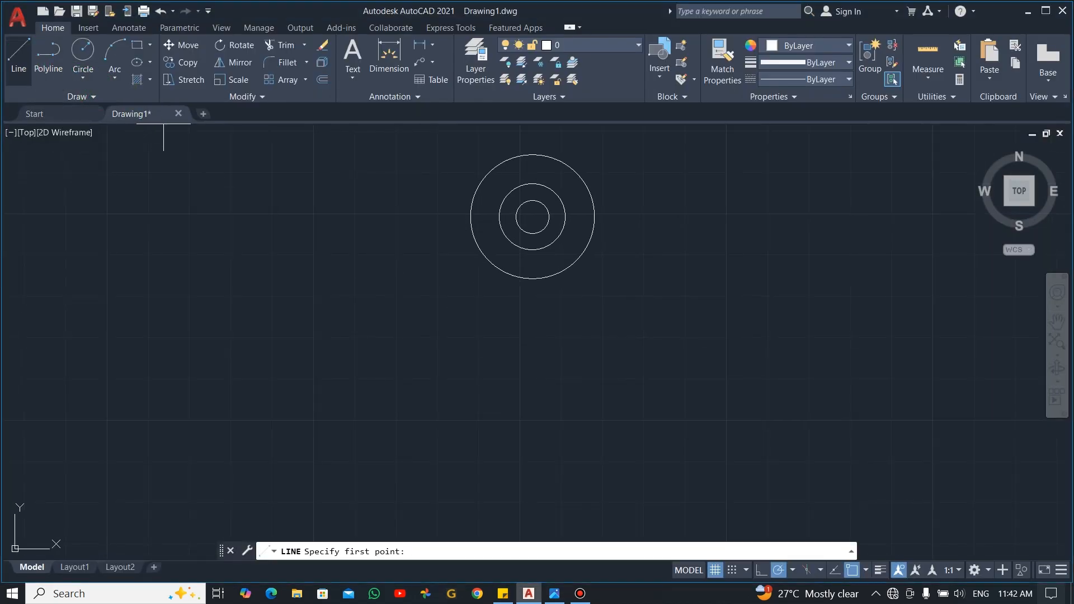
click(532, 278)
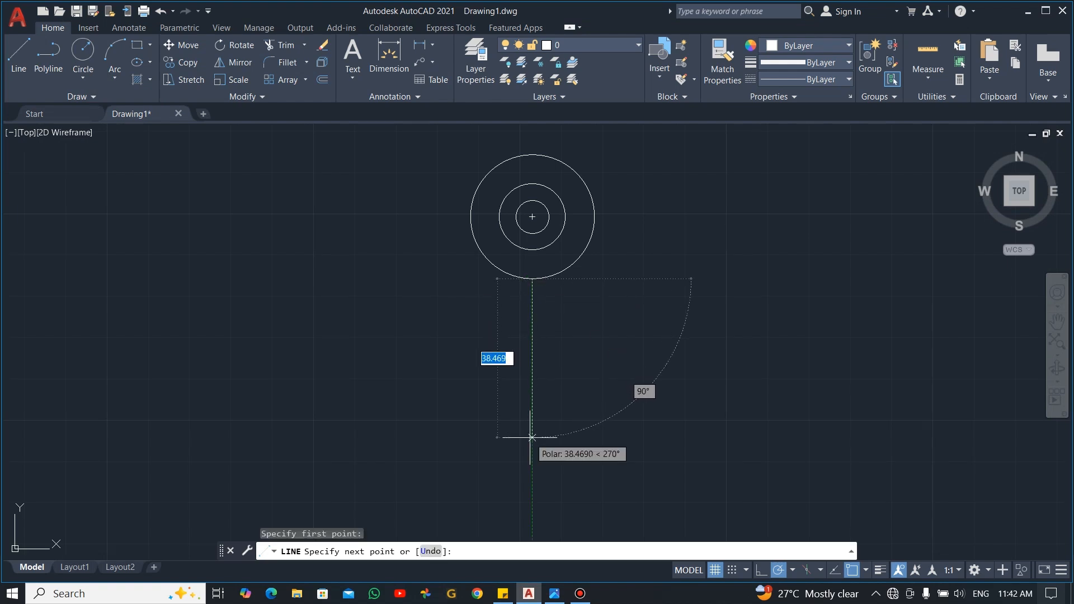
text(15)
key(Return)
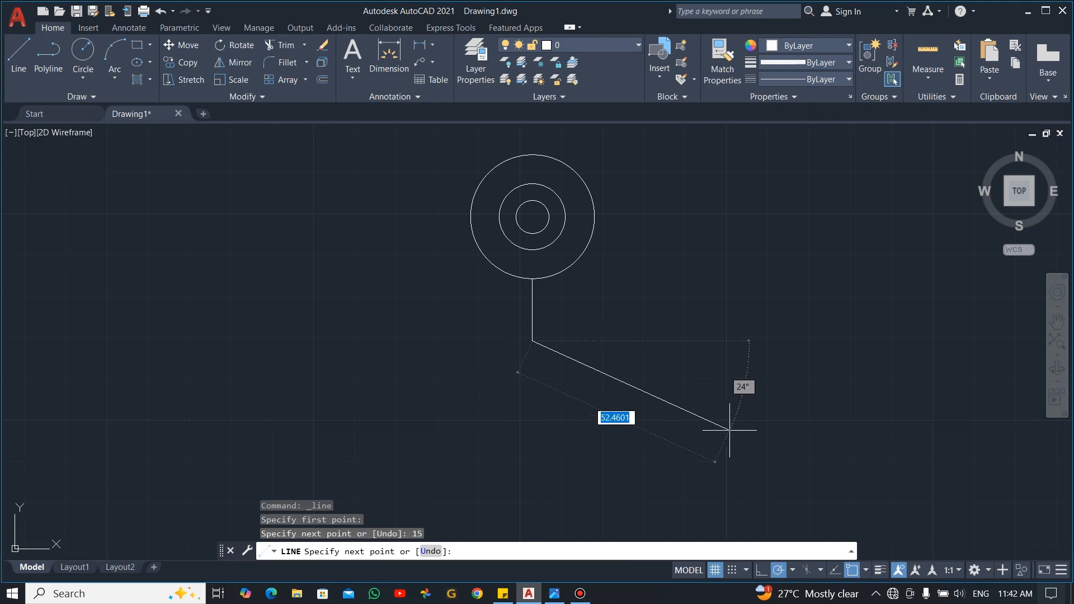
key(Escape)
Check the lower arc in the reference image and draw a circle of radius 7 directly below the vertical line.
key(alt+Tab)
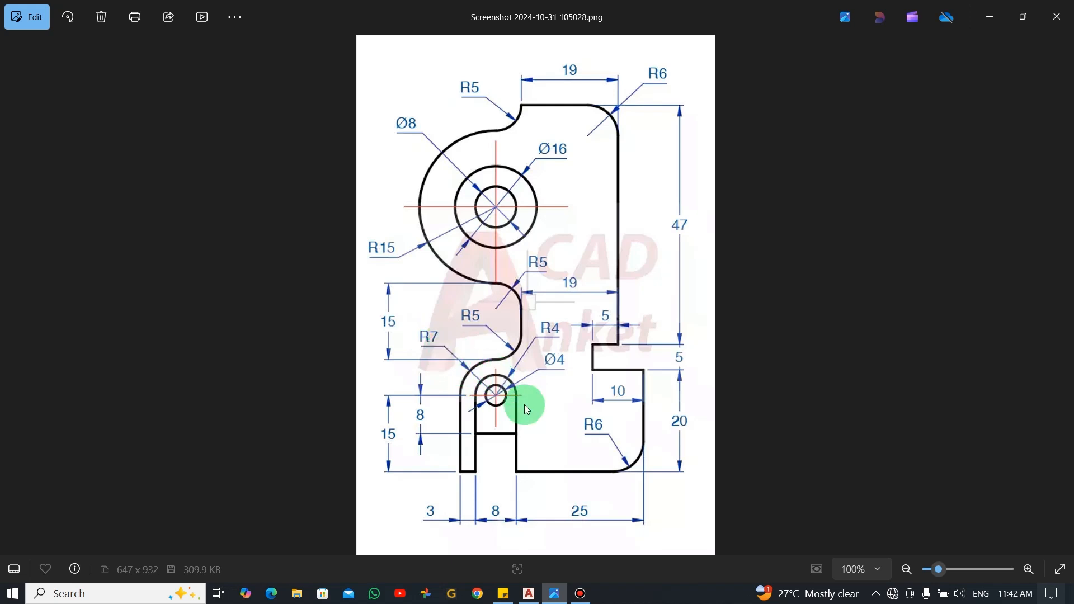
key(alt+Tab)
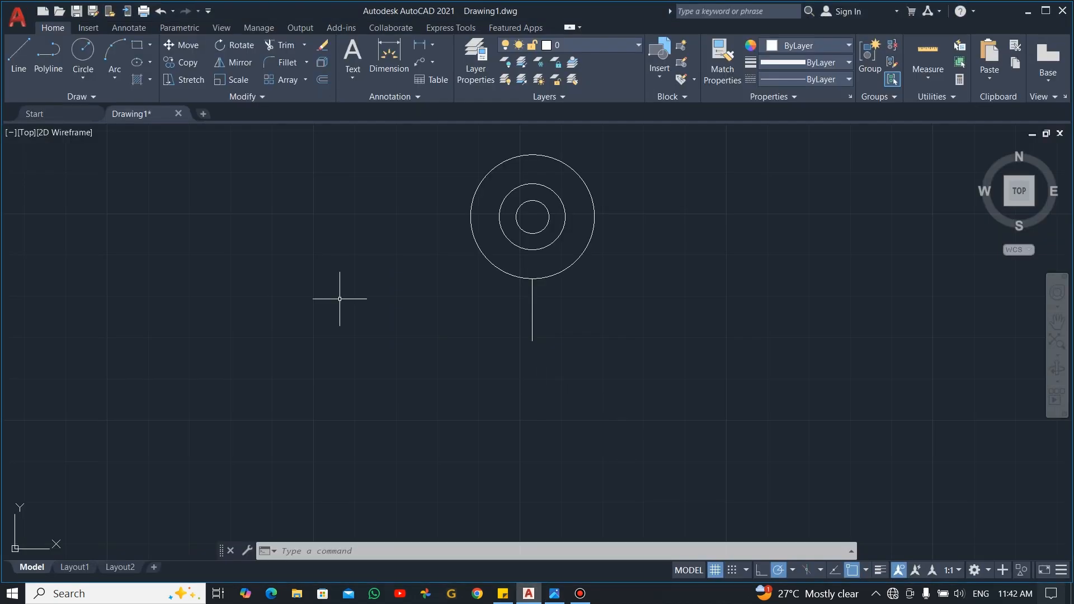
click(84, 51)
click(532, 449)
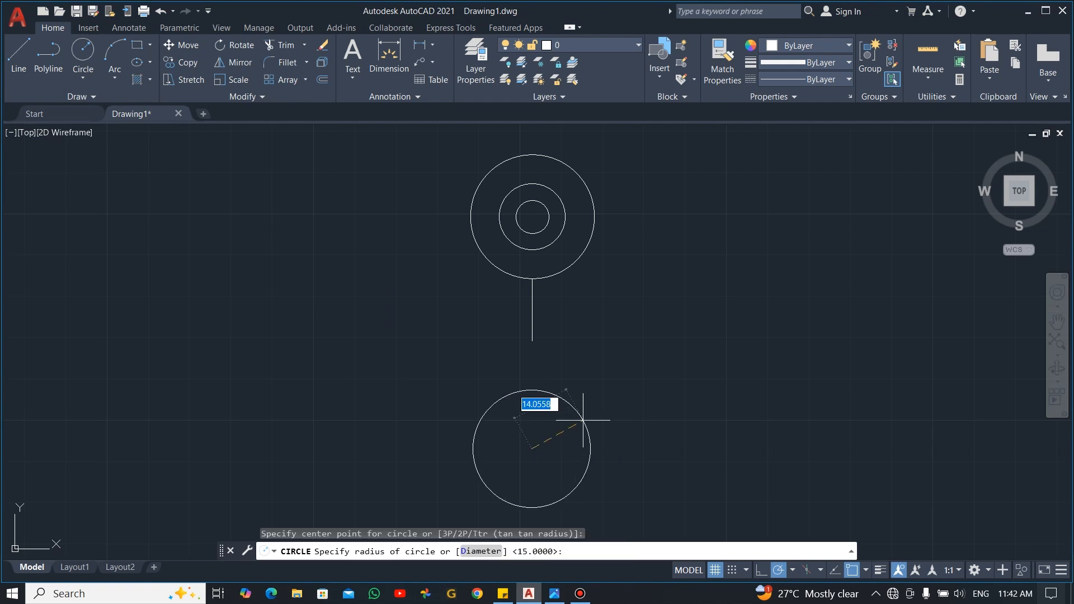
text(7)
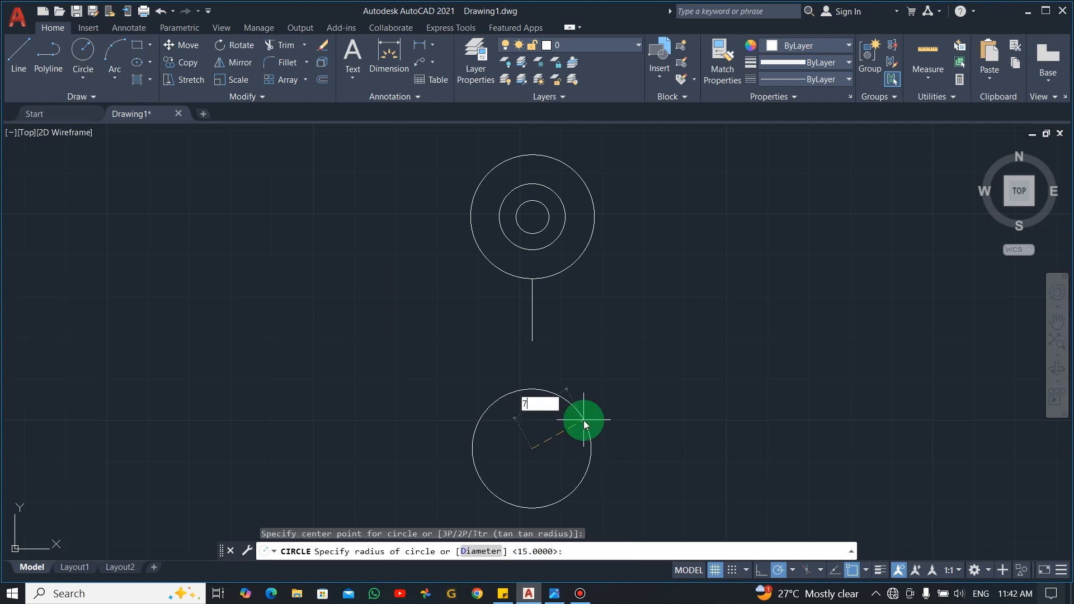
key(Return)
Move the radius 7 circle up by its top quadrant onto the lower endpoint of the vertical line.
click(574, 416)
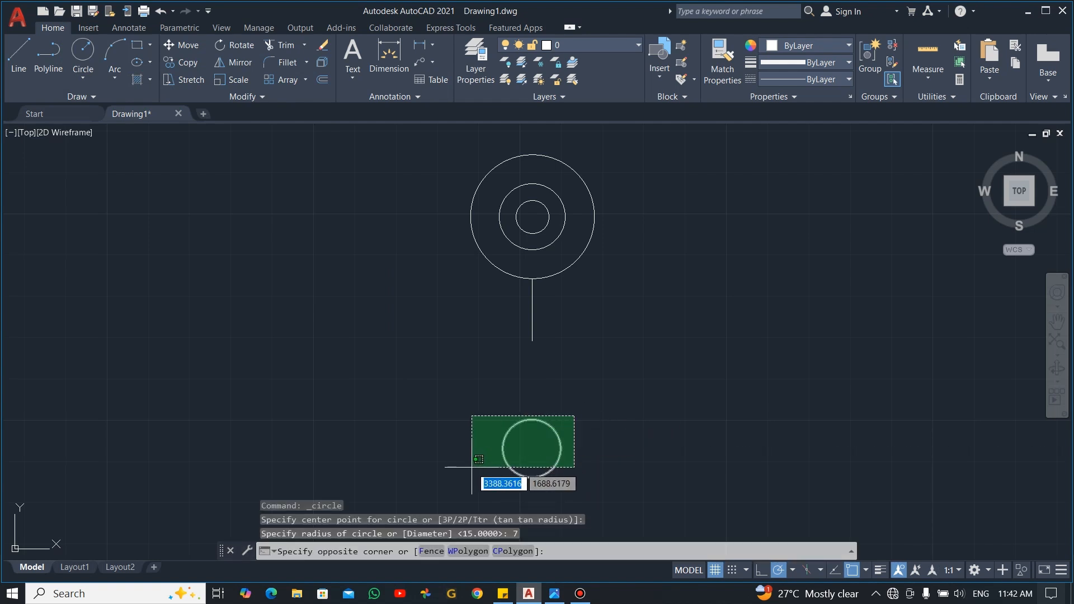
click(470, 472)
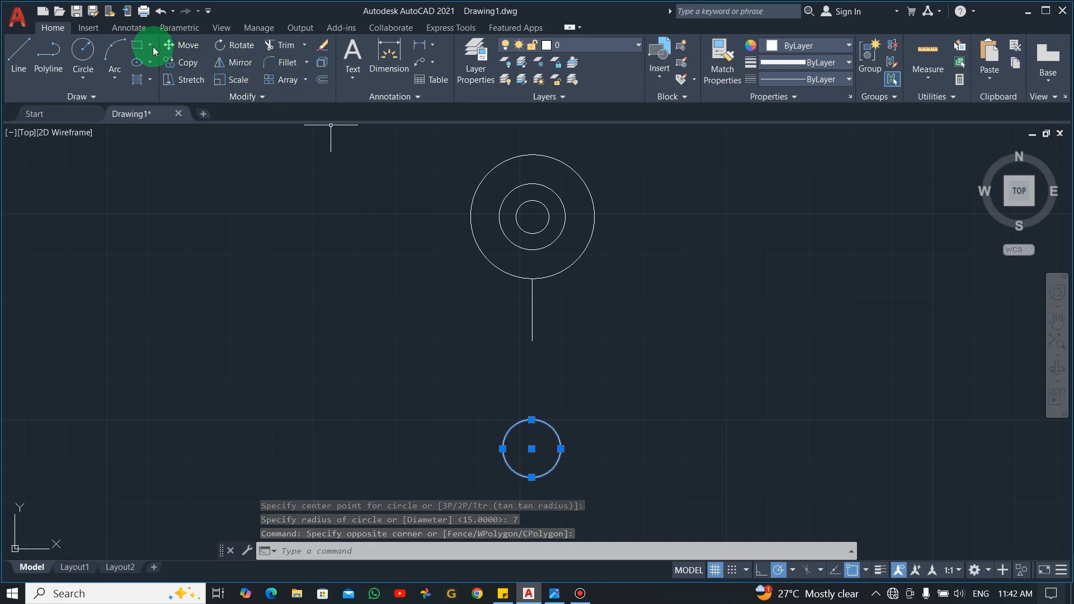
click(180, 46)
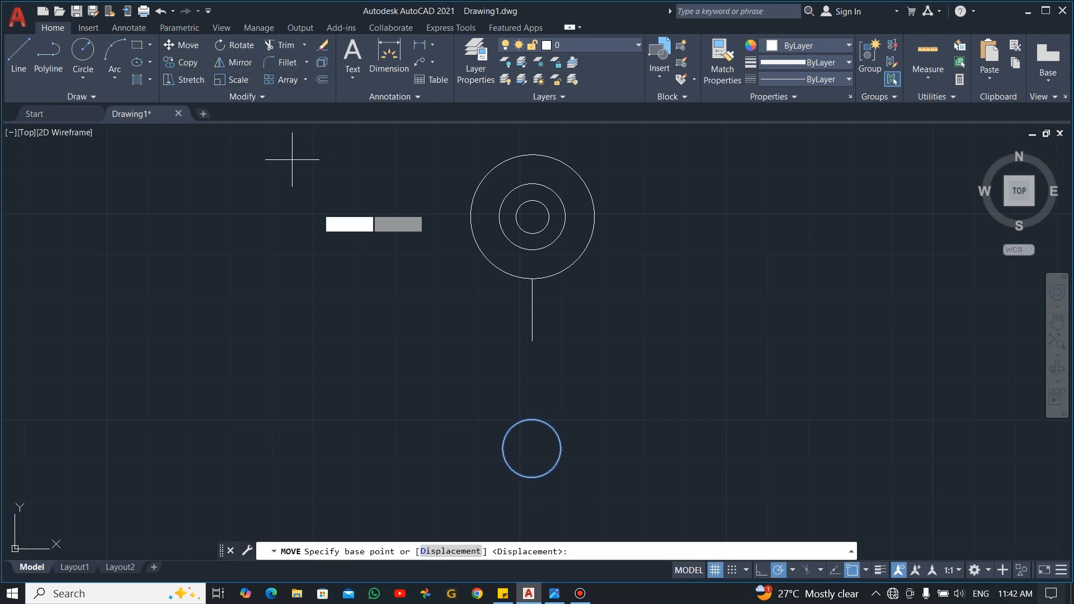
click(532, 420)
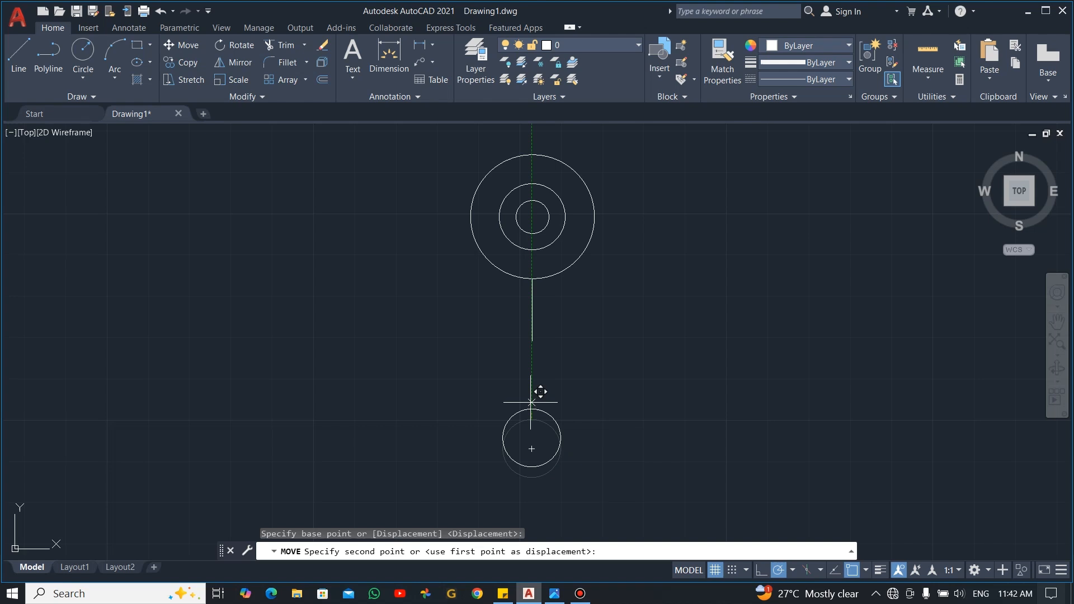
click(533, 341)
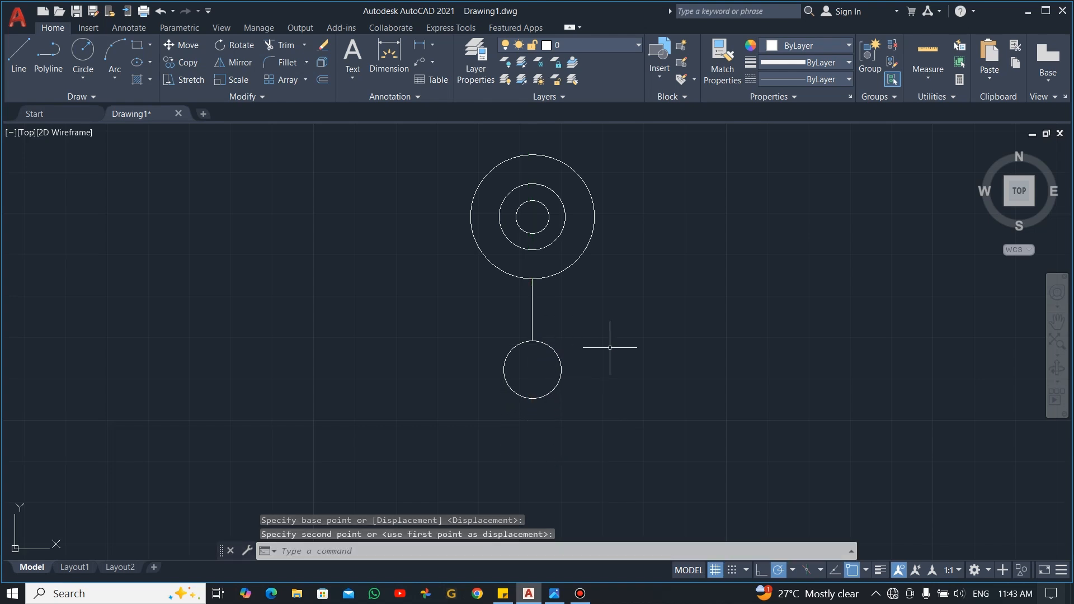
Check the lower arcs in the reference image and draw a circle of radius 4 concentric with the radius 7 circle.
key(alt+Tab)
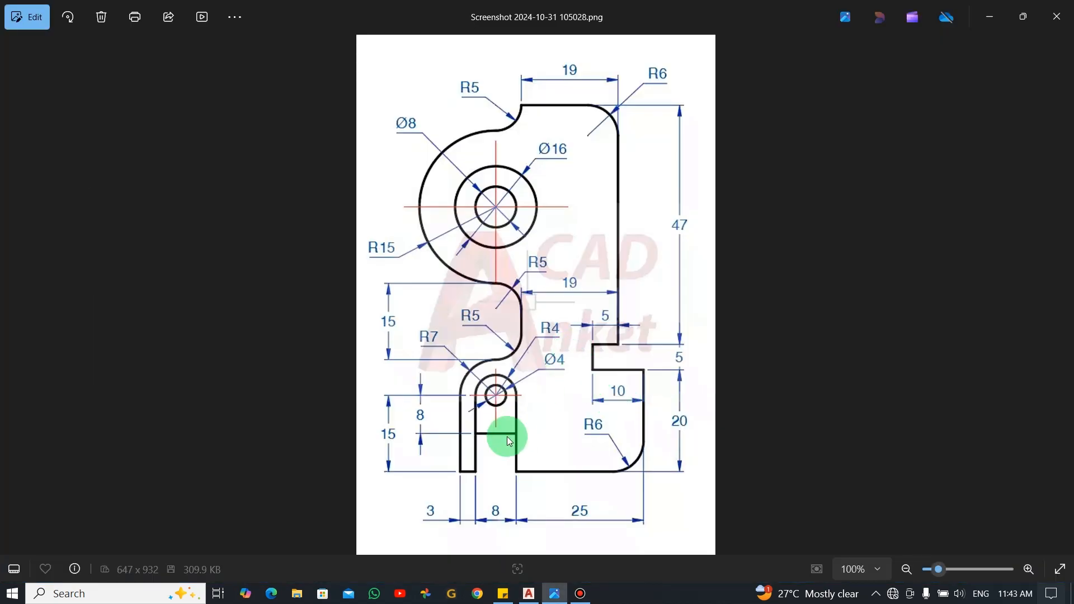
scroll(503, 405, up, 5)
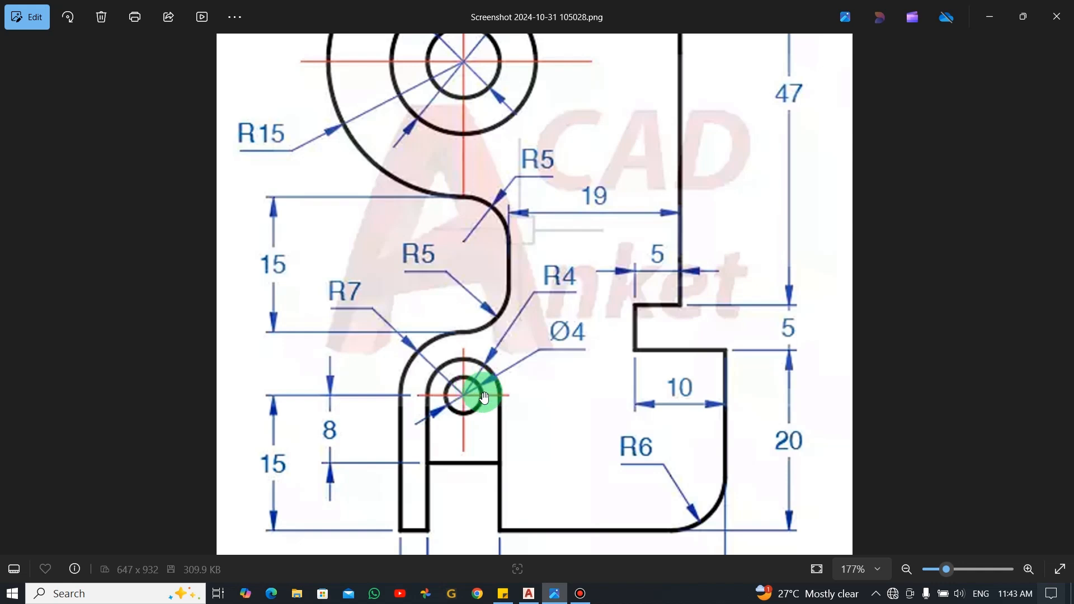
key(alt+Tab)
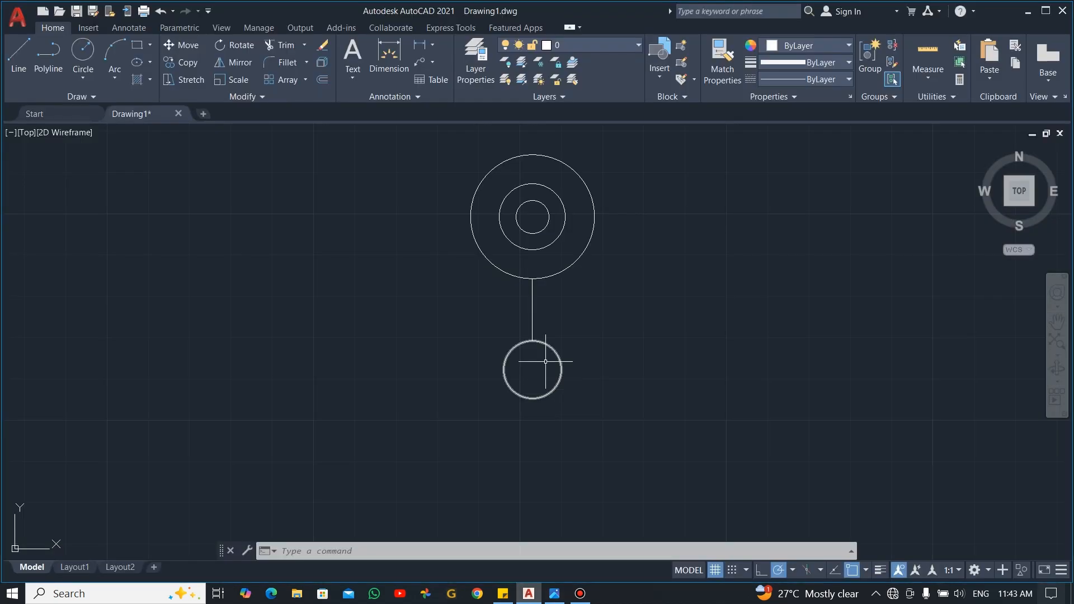
click(89, 67)
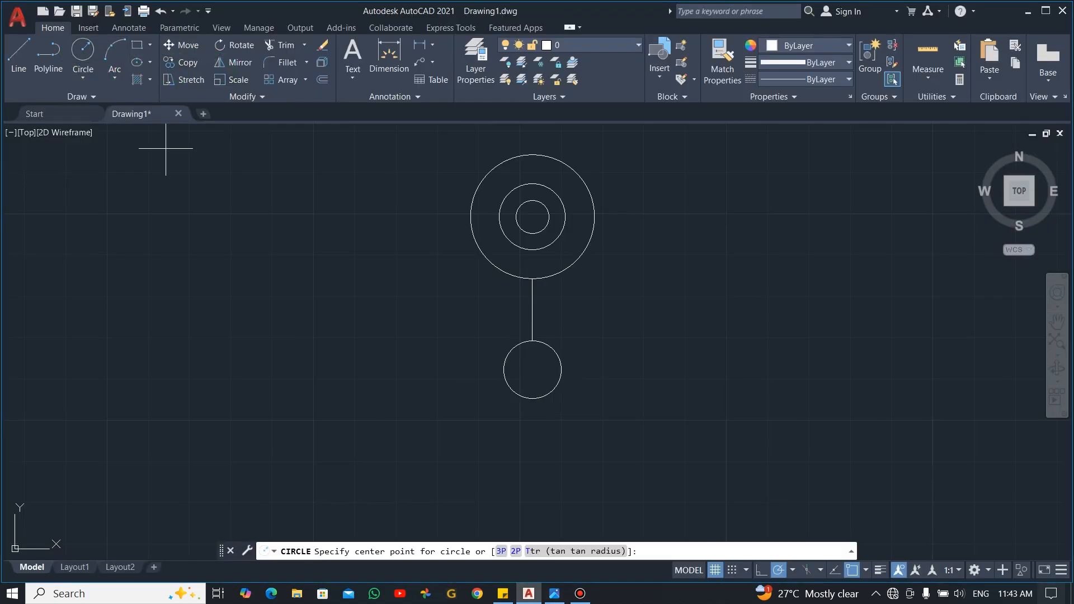
click(532, 370)
text(4)
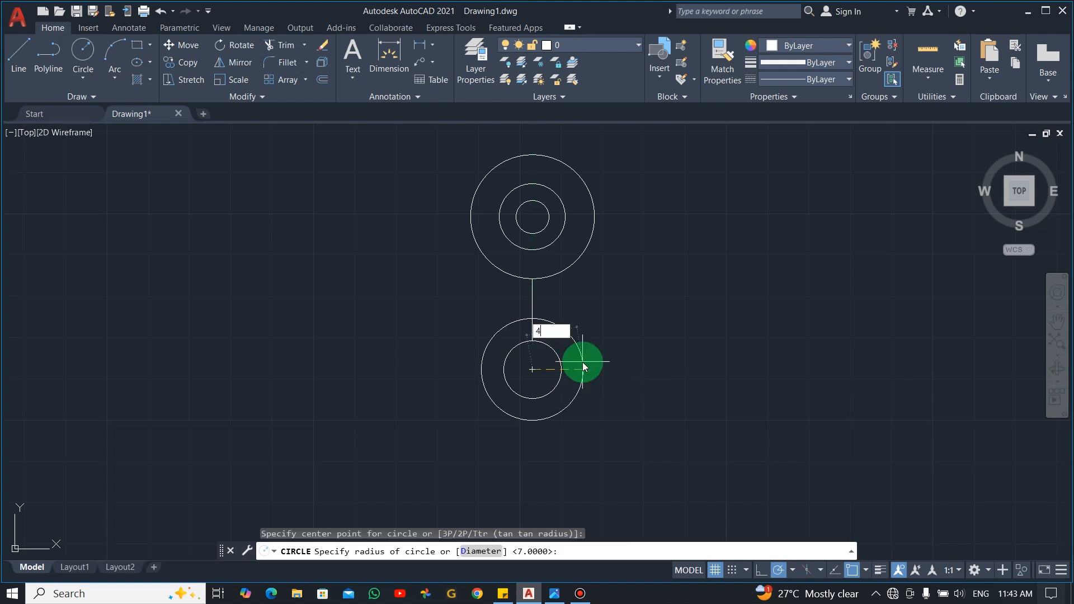
key(Return)
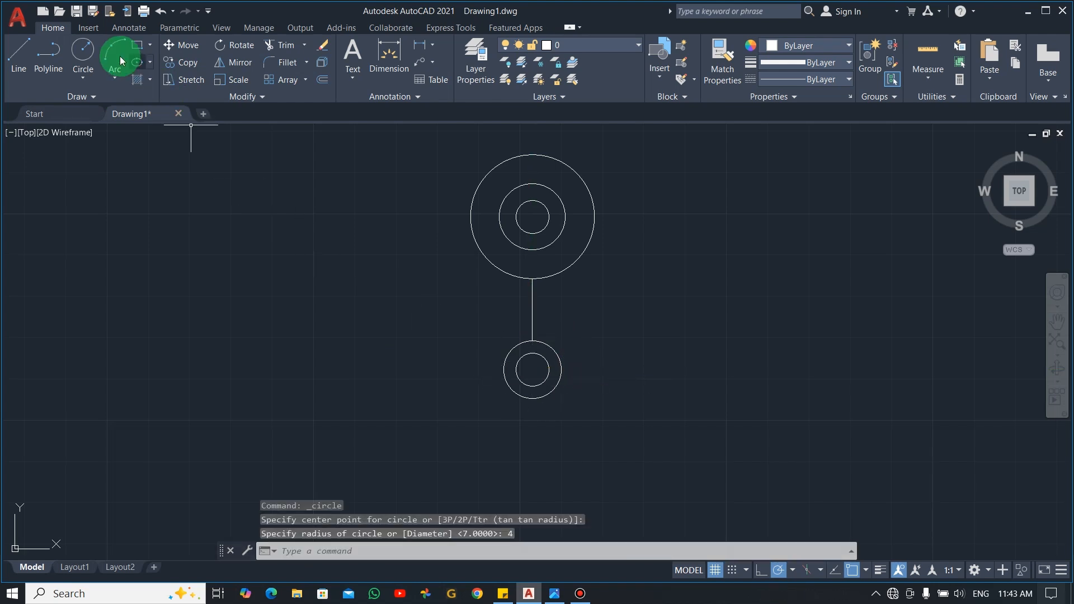
Draw a circle of diameter 4 at the common centre of the two lower circles.
click(83, 53)
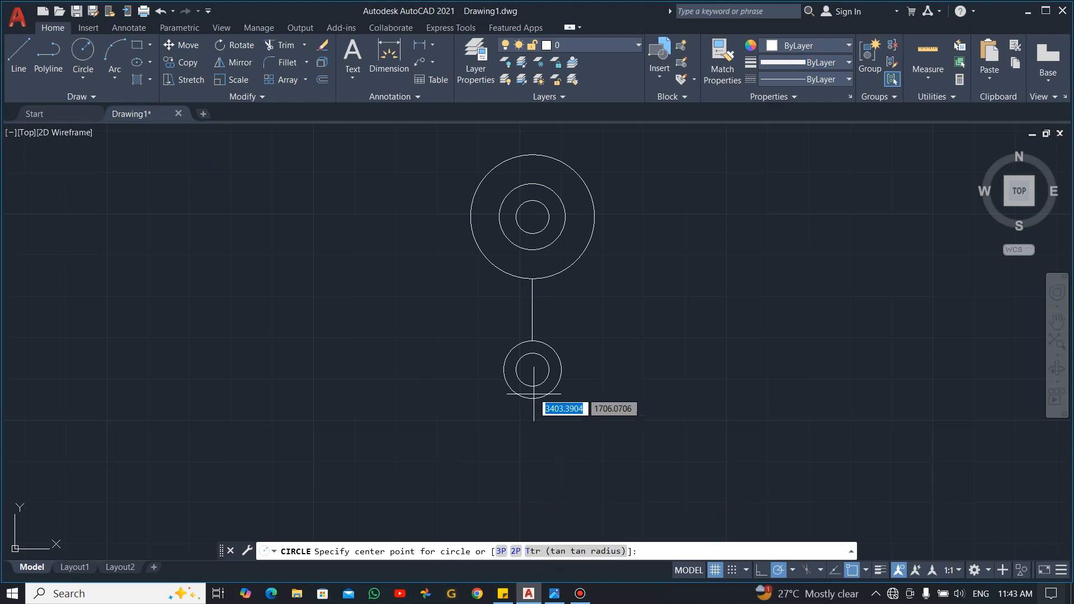
click(532, 370)
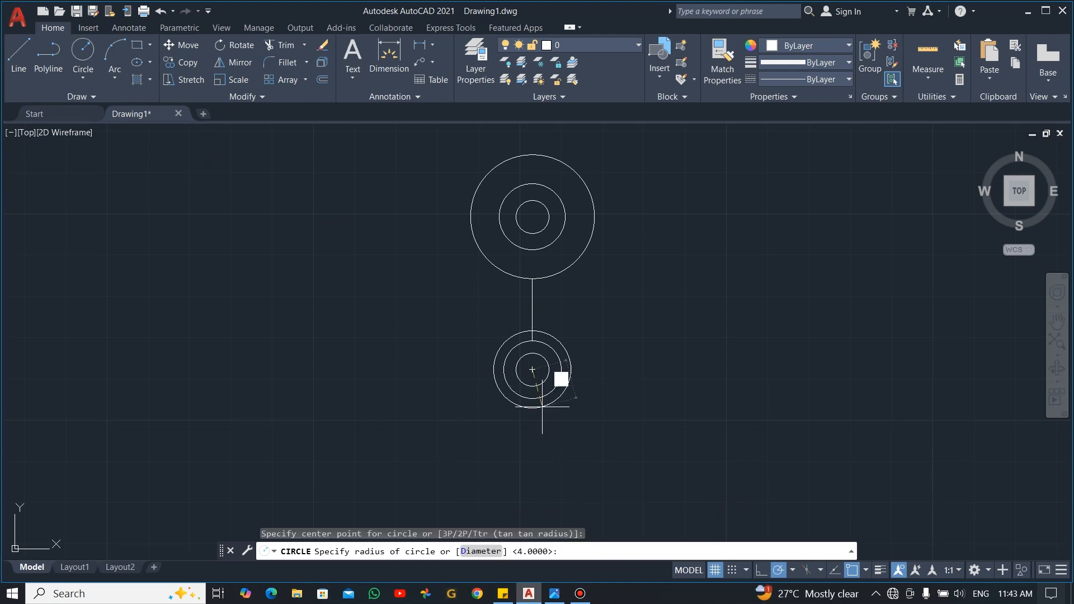
click(481, 551)
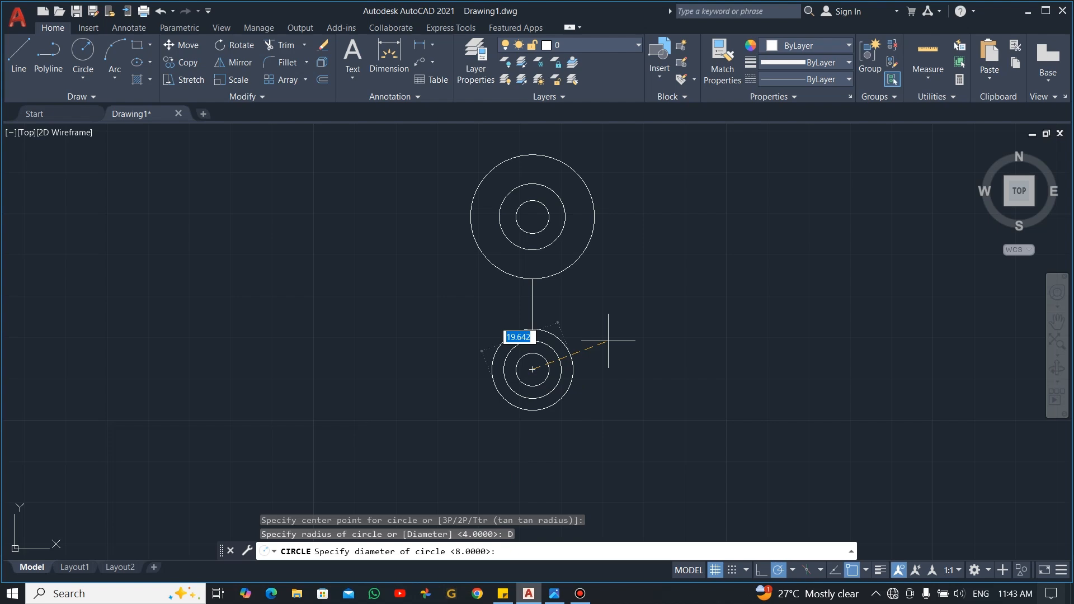
text(4)
key(Return)
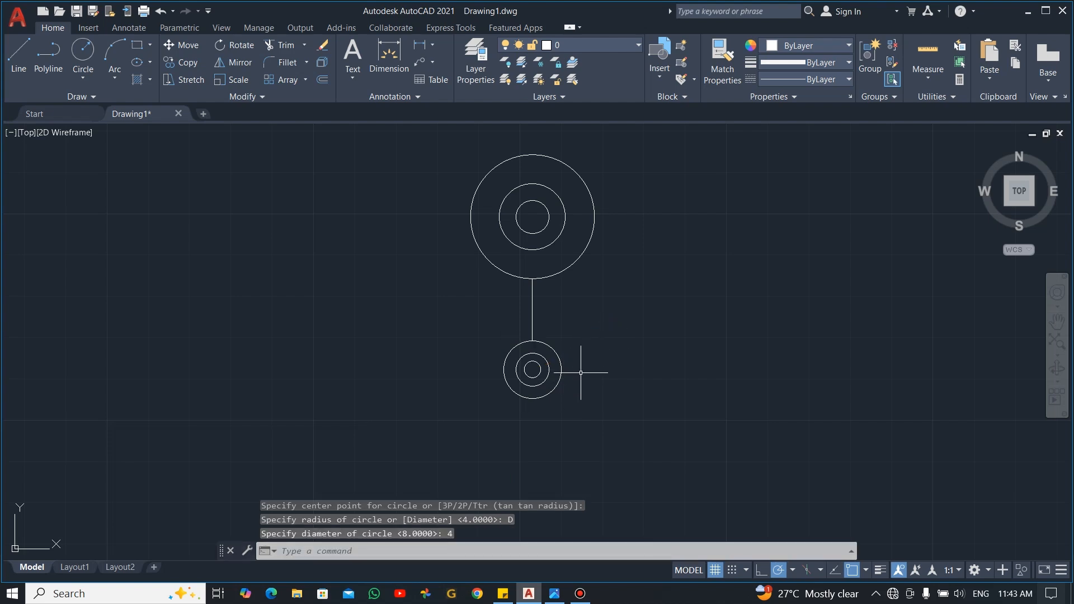
Check the leg length in the reference image and draw a line 15 long straight down from the radius 7 circle's left quadrant.
key(alt+Tab)
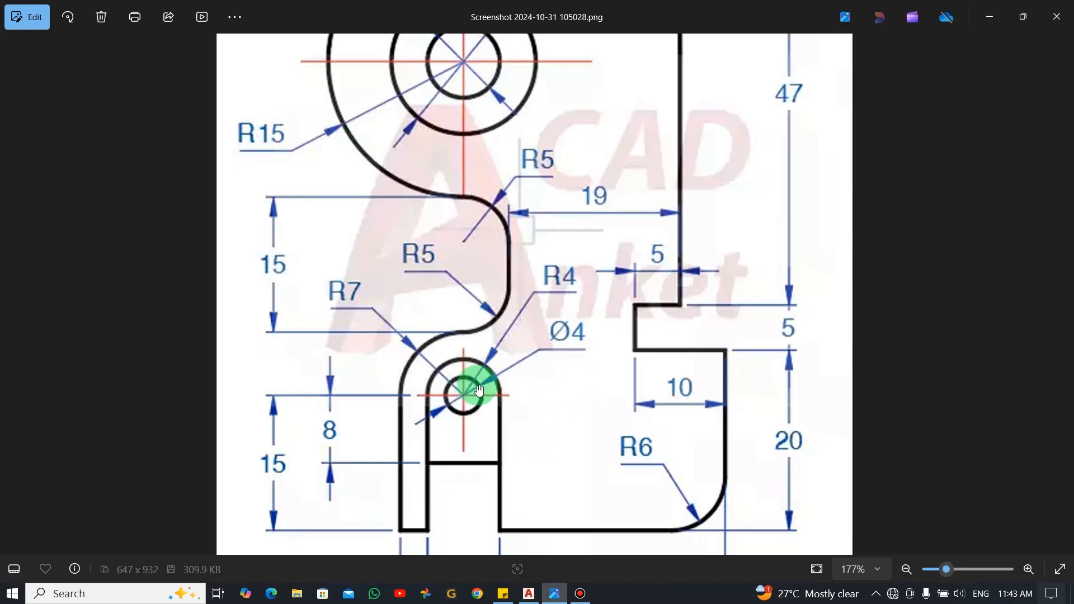
scroll(471, 456, down, 2)
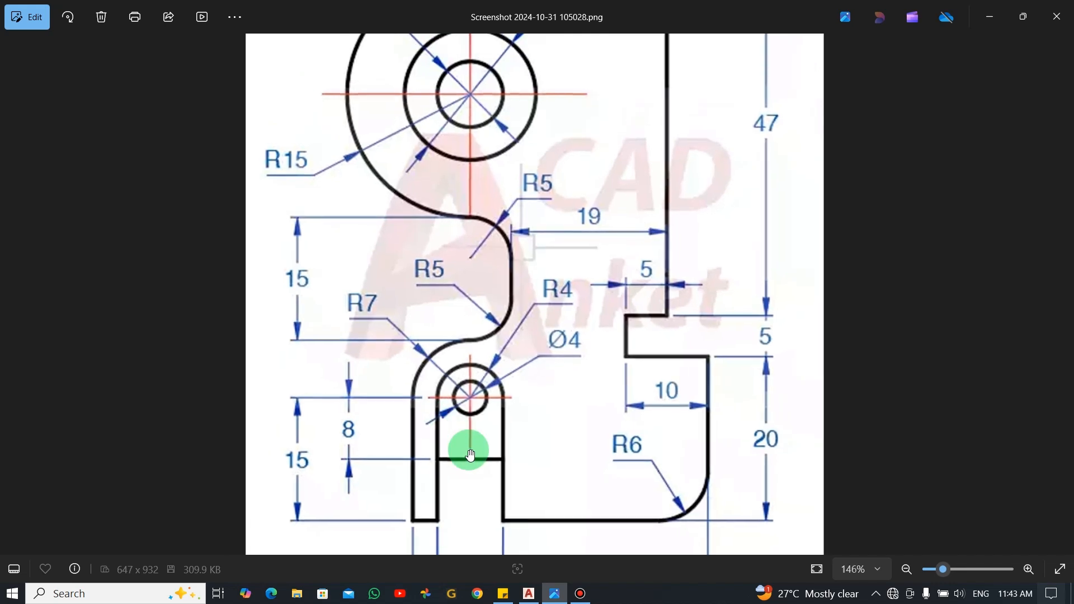
scroll(470, 456, down, 1)
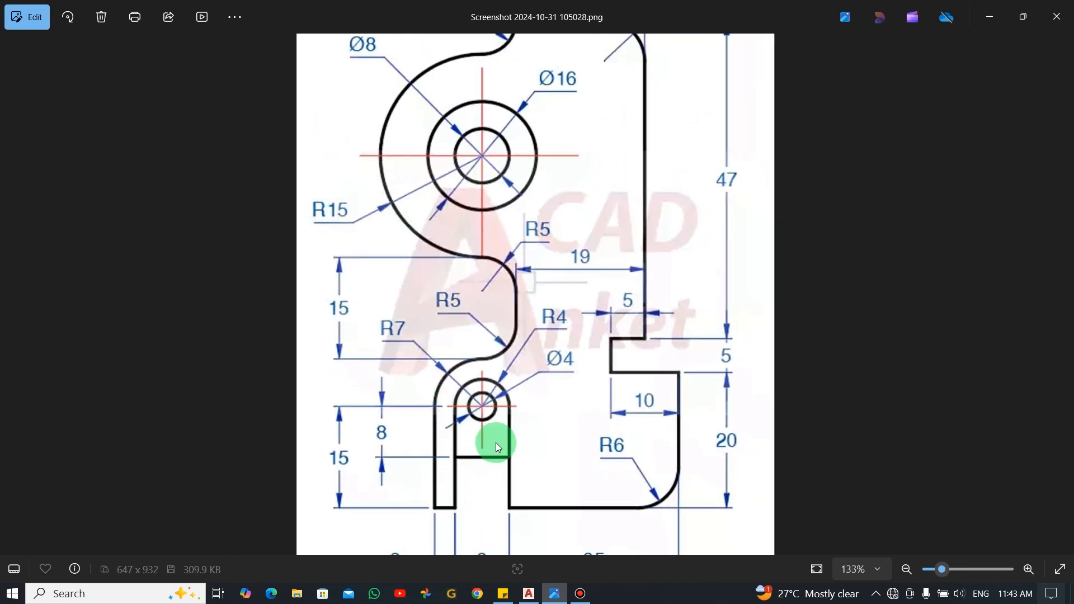
key(alt+Tab)
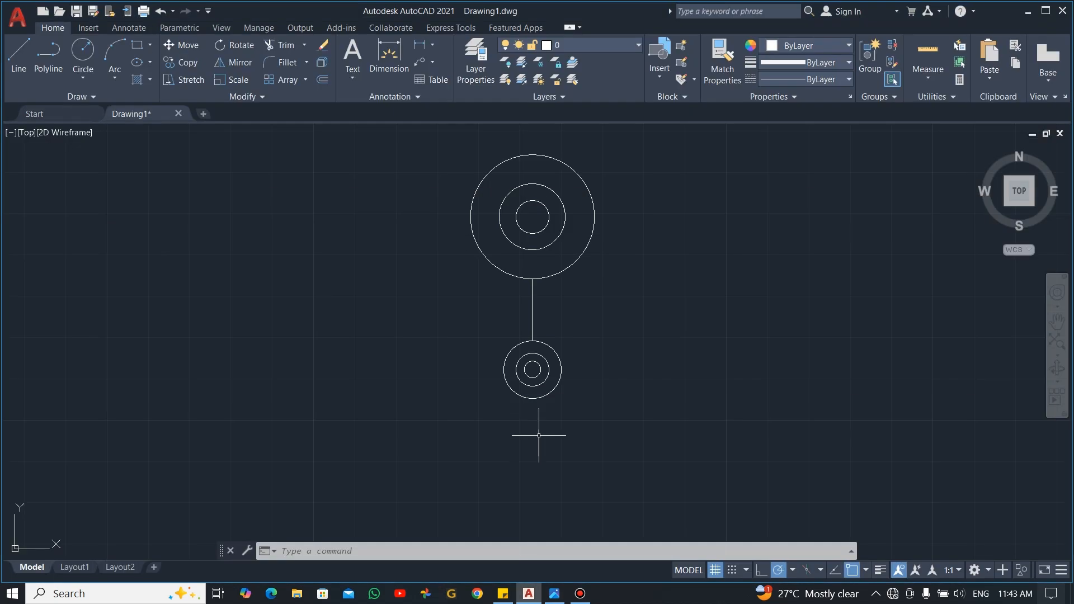
click(19, 48)
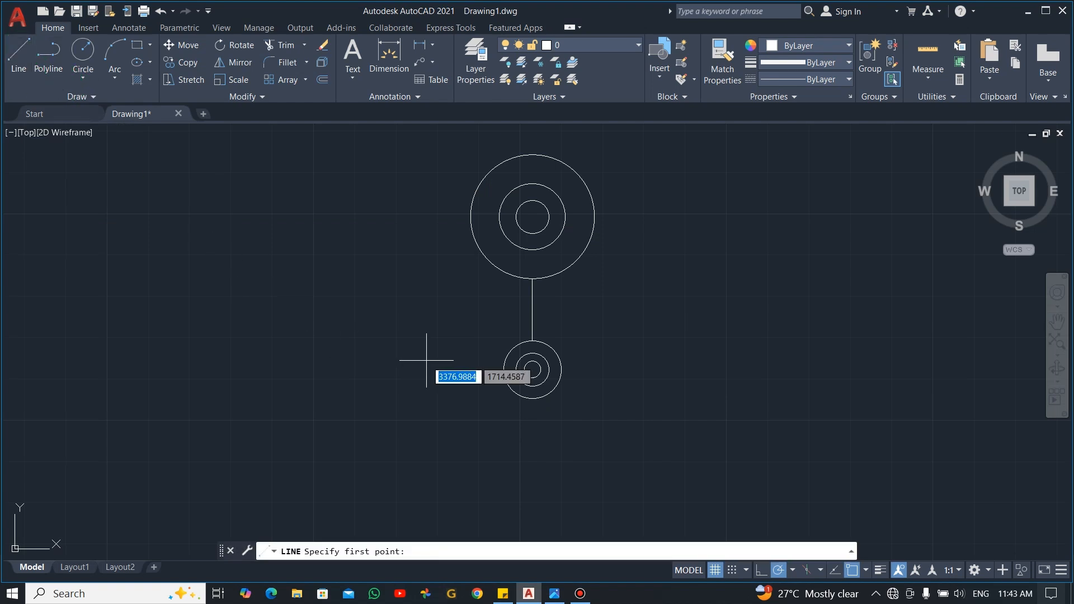
click(504, 370)
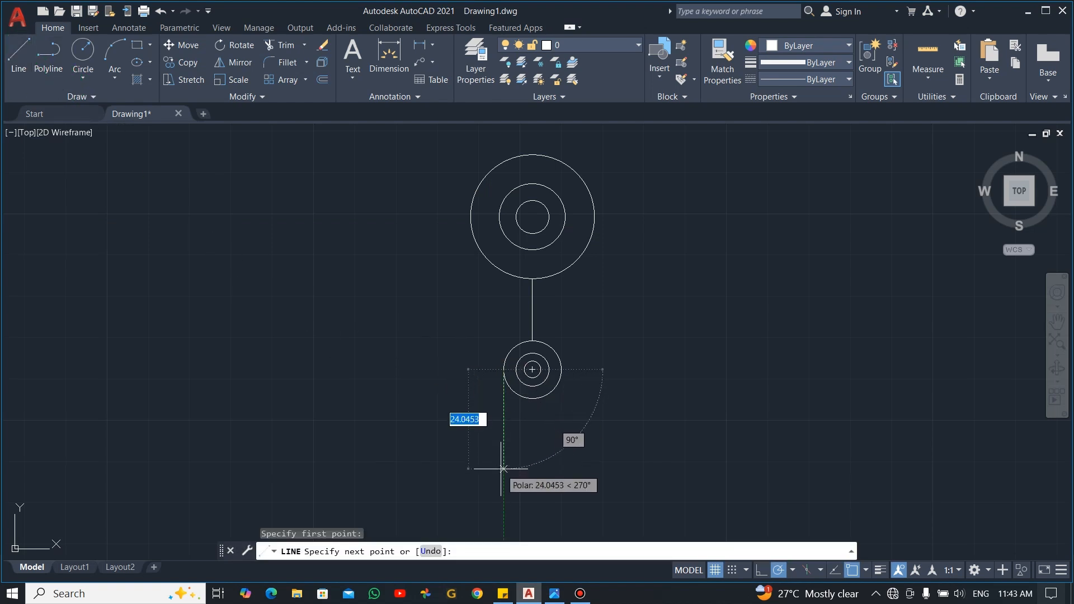
text(15)
key(Return)
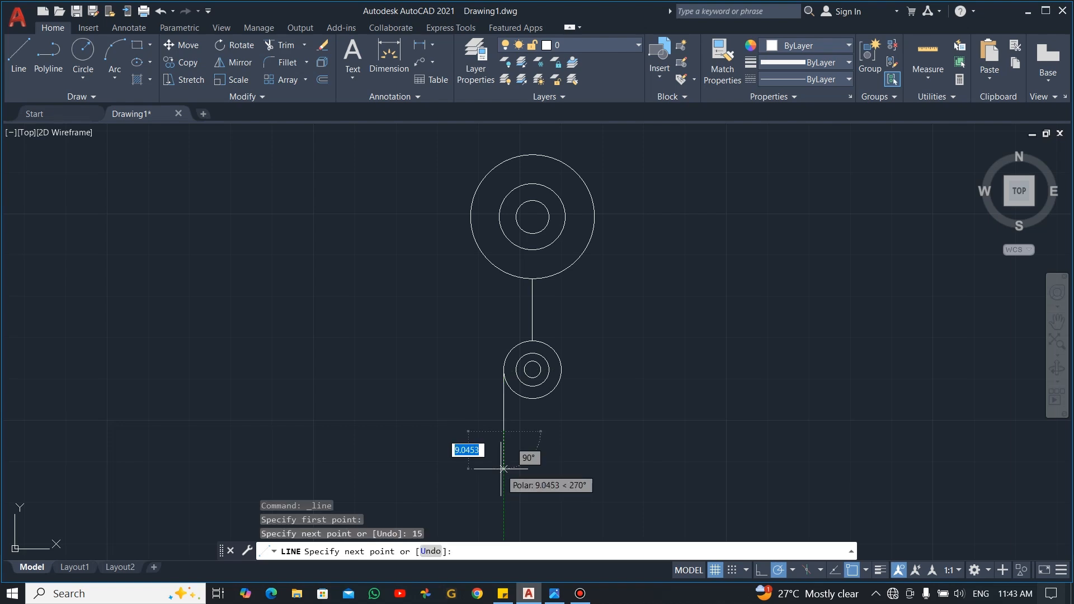
Check the leg width in the reference image and continue the line 3 horizontally to the right.
key(alt+Tab)
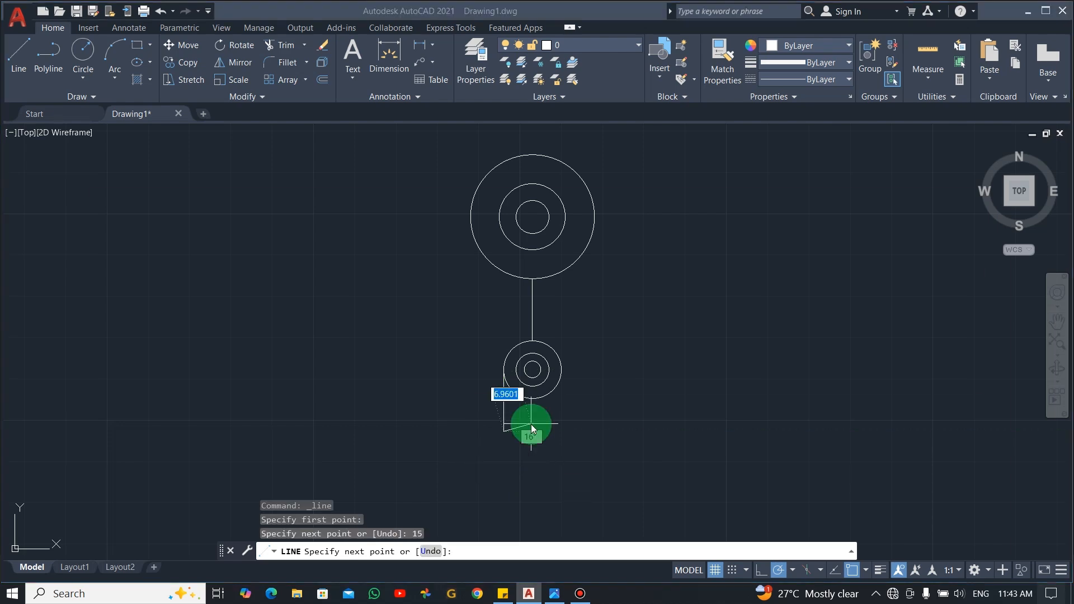
scroll(472, 502, down, 2)
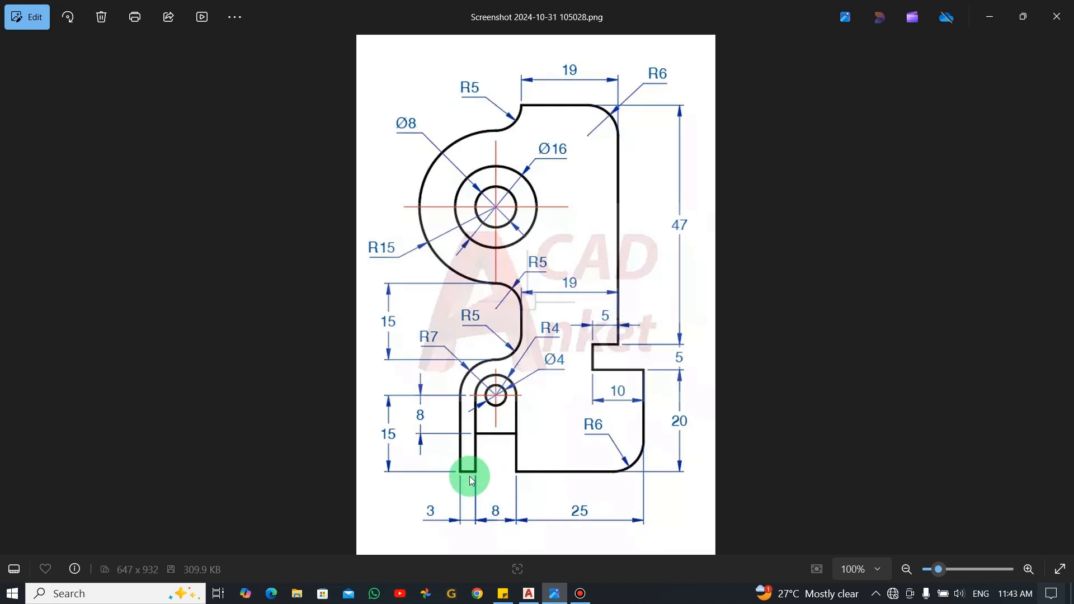
key(alt+Tab)
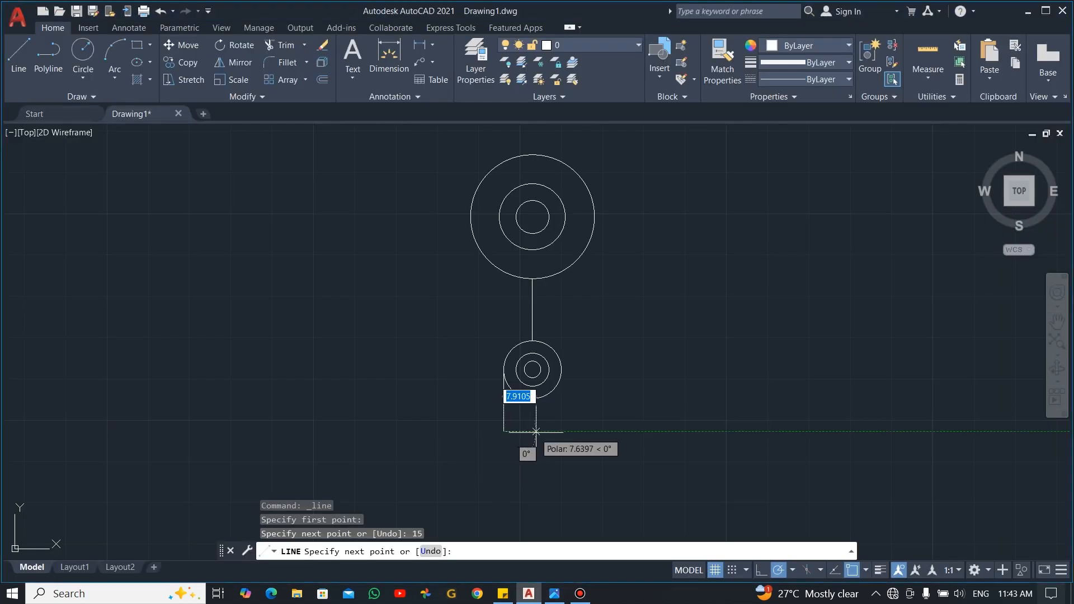
text(3)
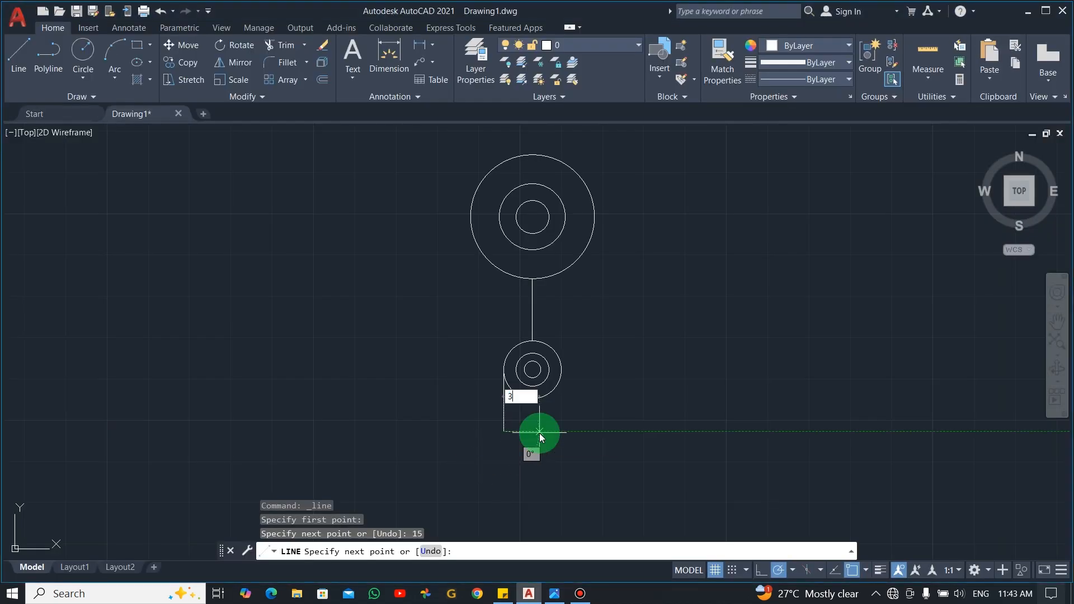
click(540, 434)
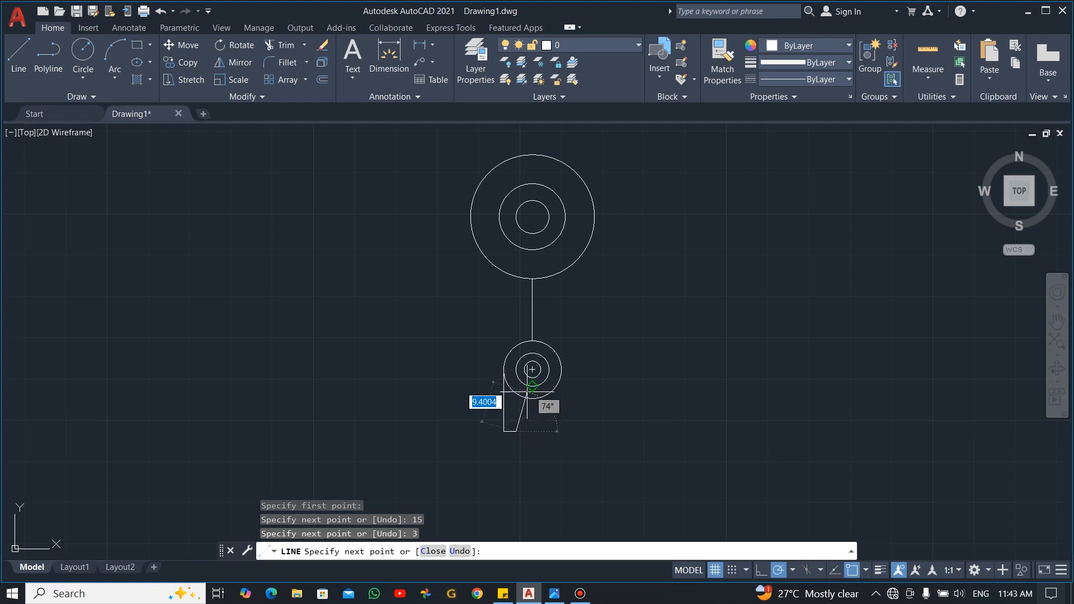
Close off the leg with a vertical line up to the left quadrant of the radius 4 circle and end the line.
scroll(512, 371, up, 5)
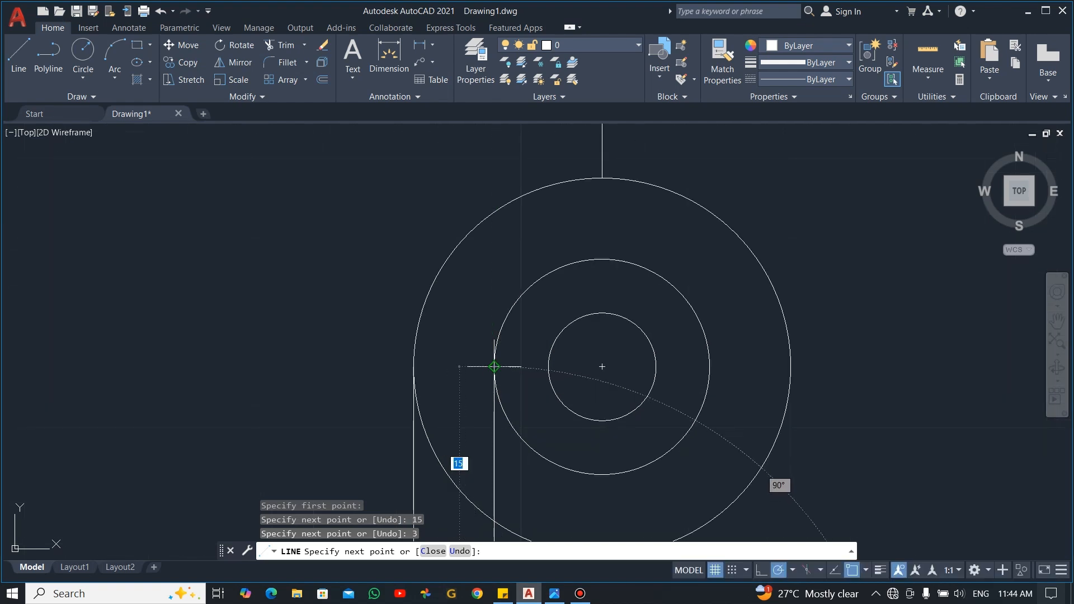
click(495, 368)
scroll(599, 406, down, 6)
key(Escape)
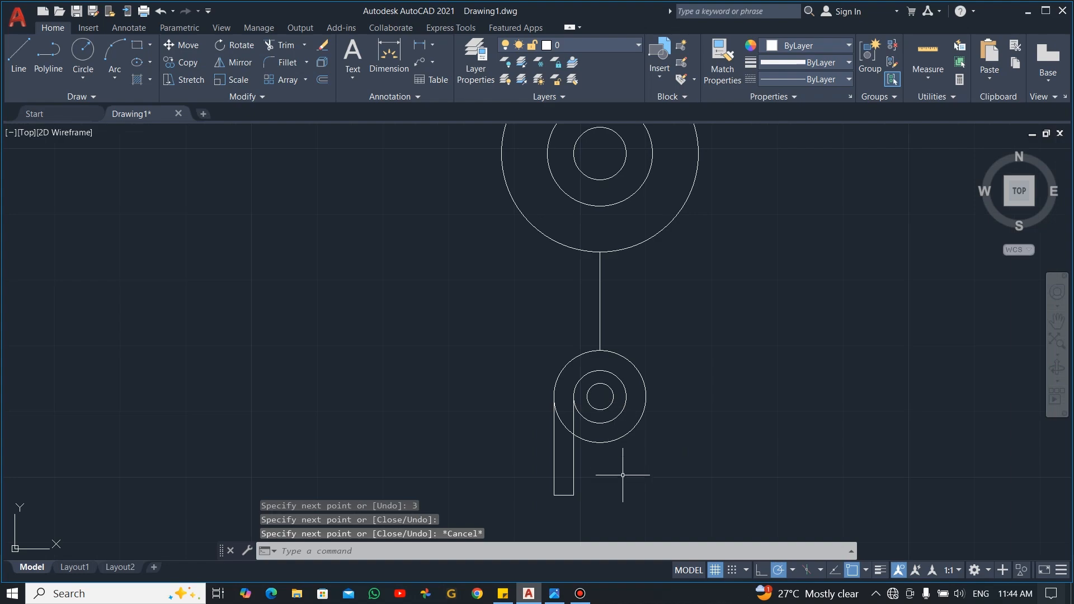
Check the slot width in the reference image and offset the leg's inner vertical line 8 to the right.
key(alt+Tab)
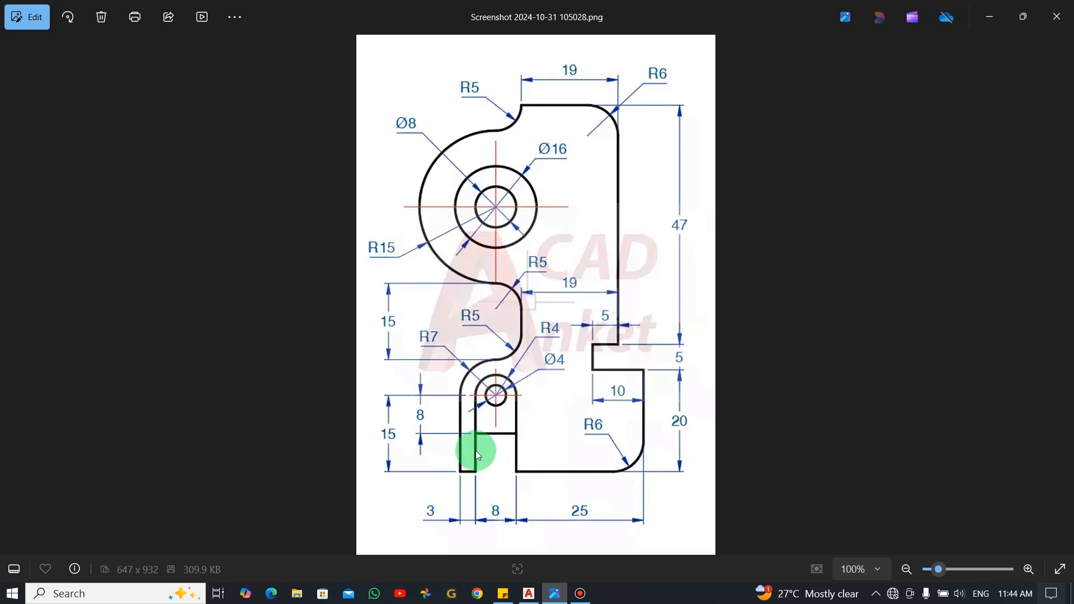
key(alt+Tab)
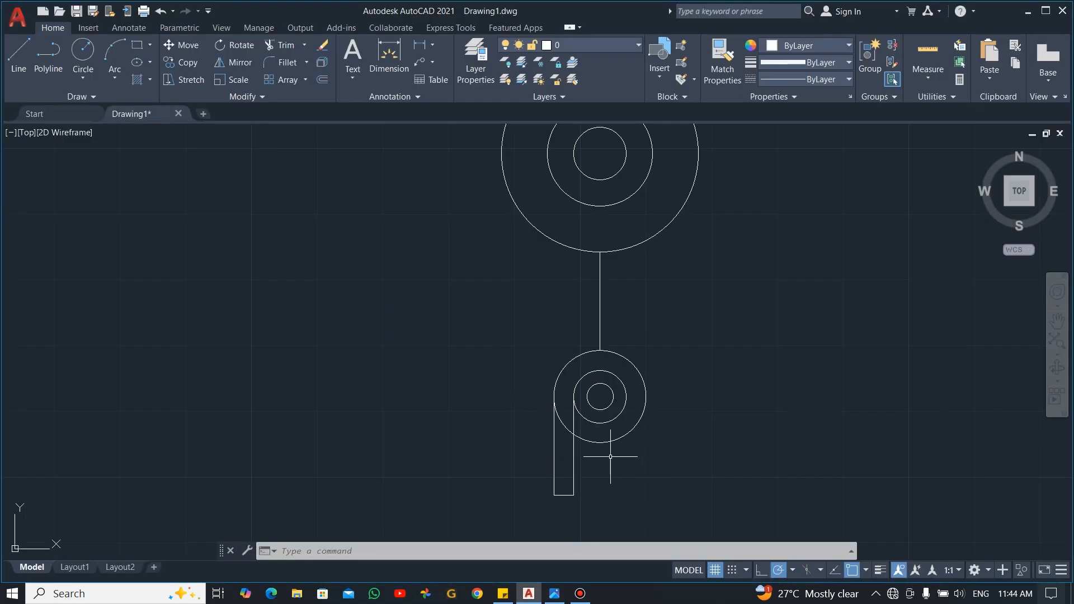
click(323, 80)
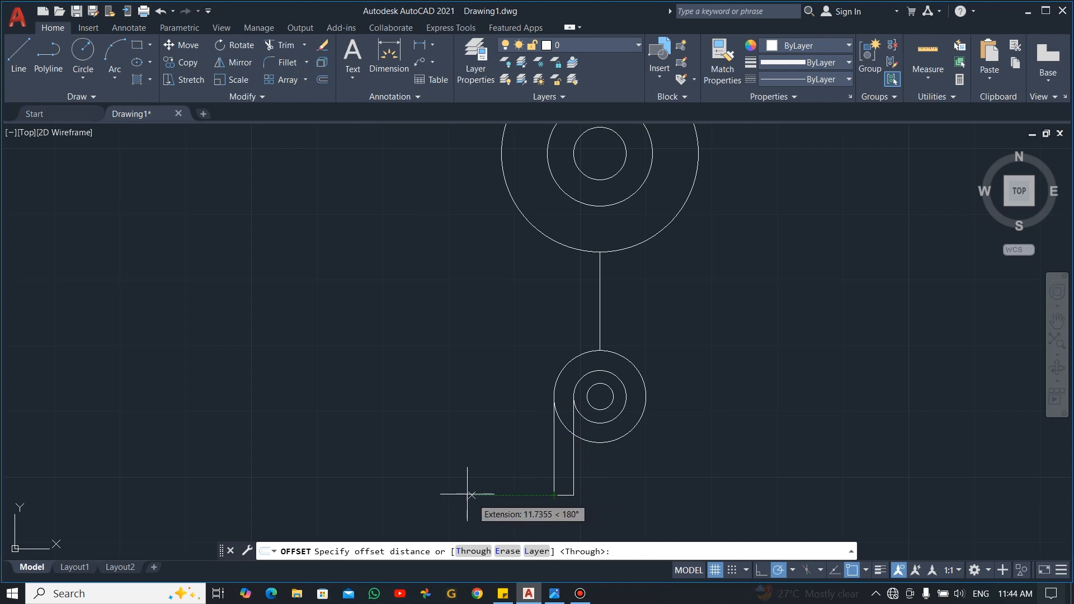
text(8)
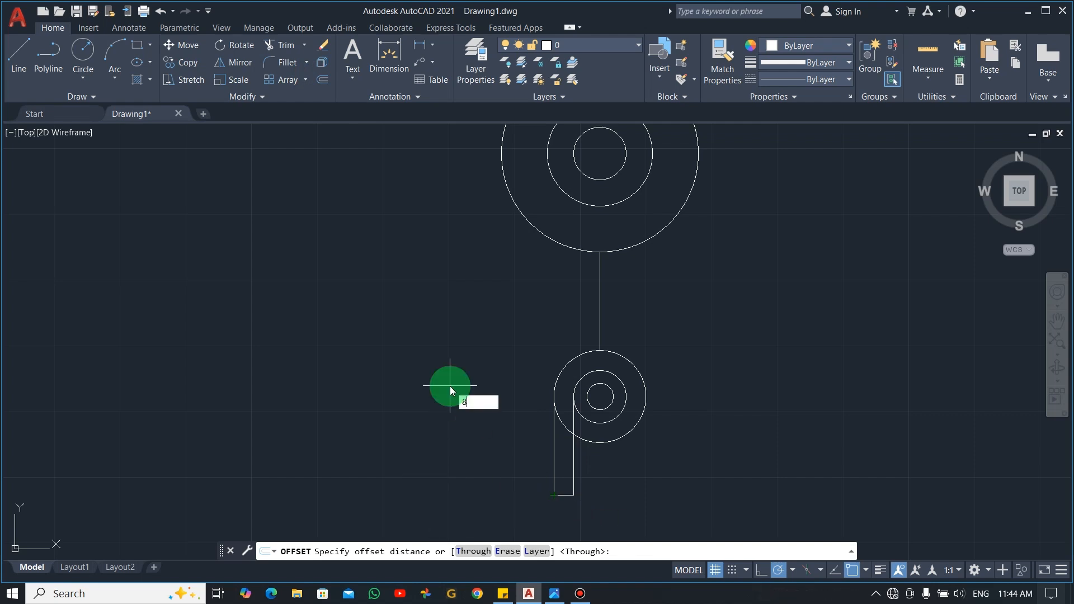
key(Return)
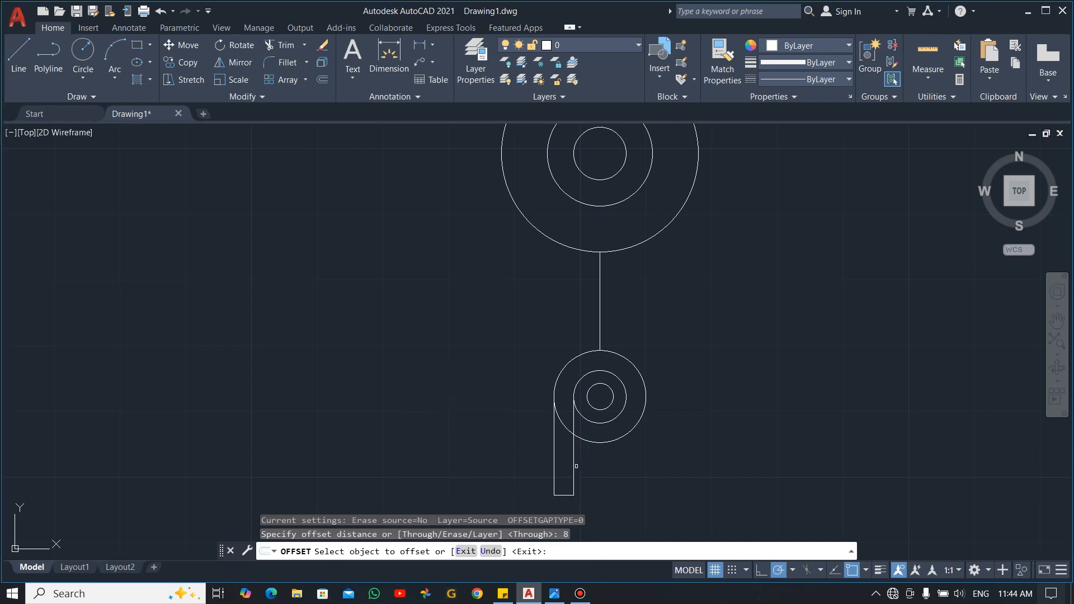
click(574, 466)
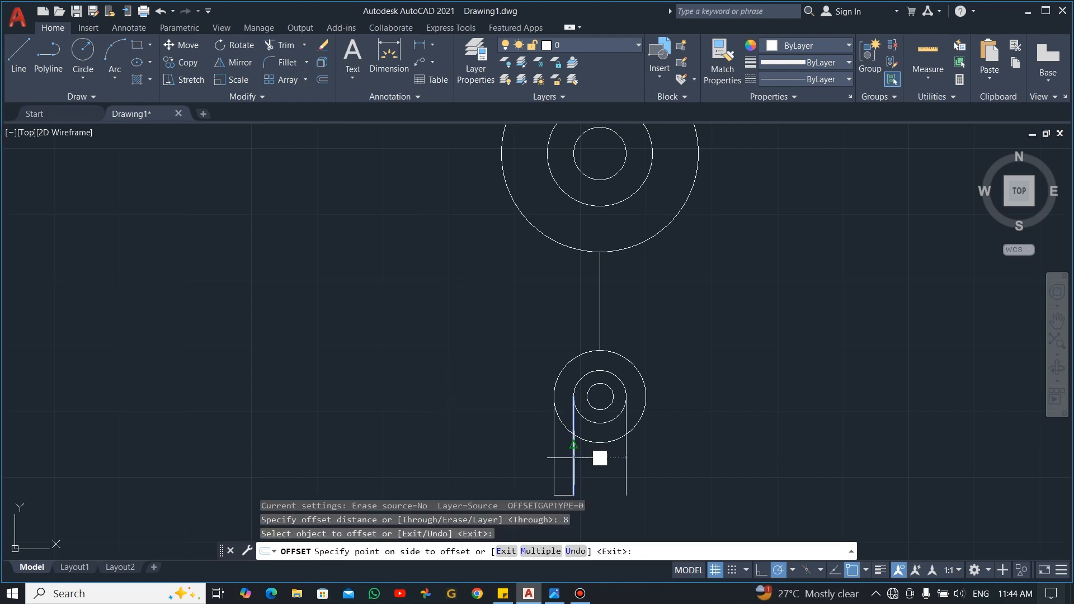
click(612, 456)
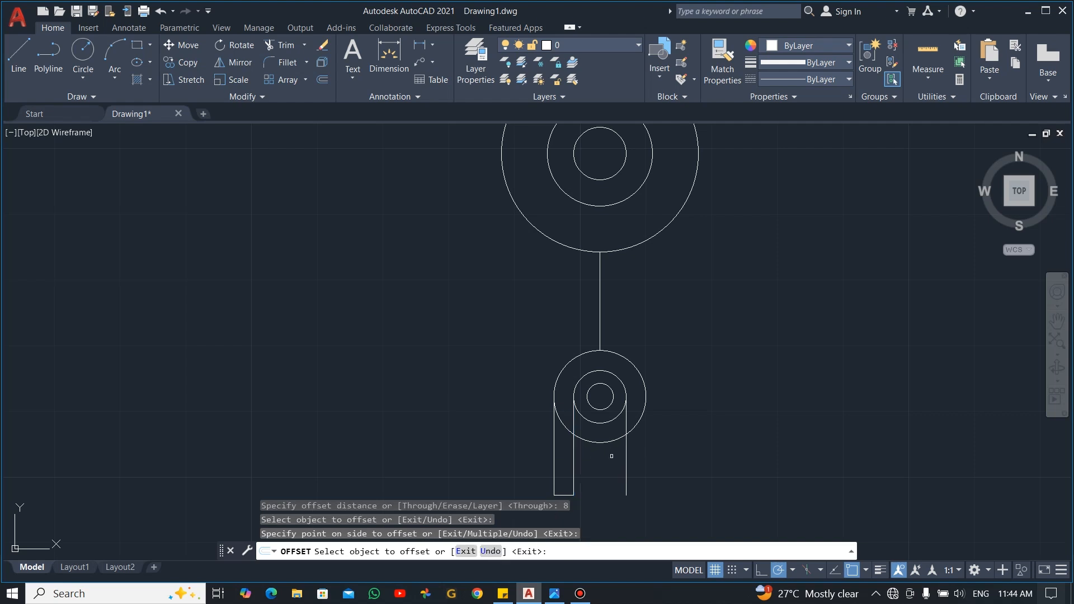
key(Escape)
Check the base length in the reference image and draw a line 25 to the right from the offset line's lower end.
key(alt+Tab)
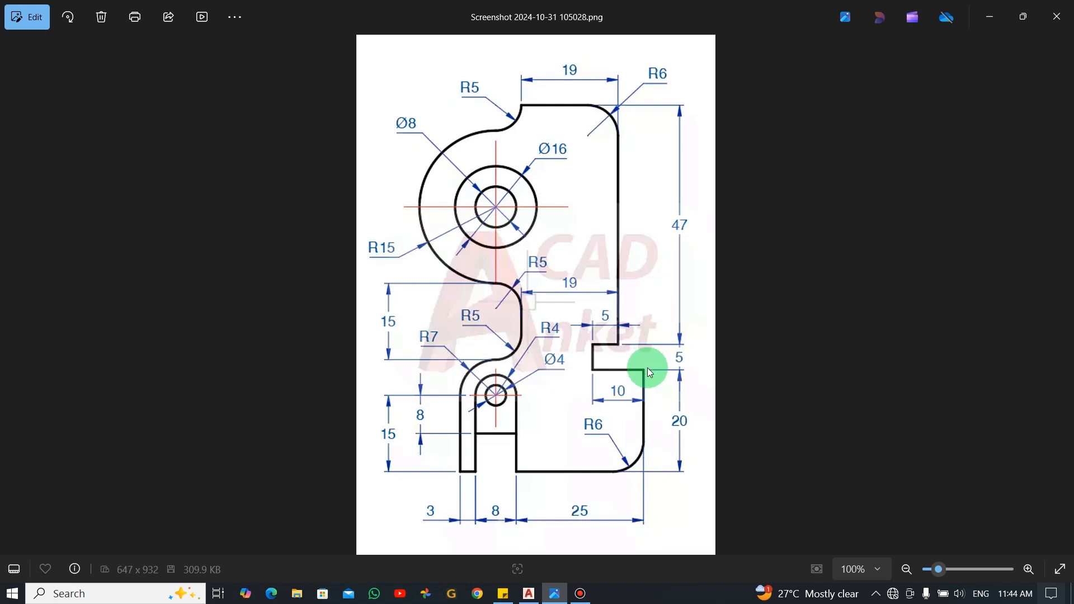
click(529, 593)
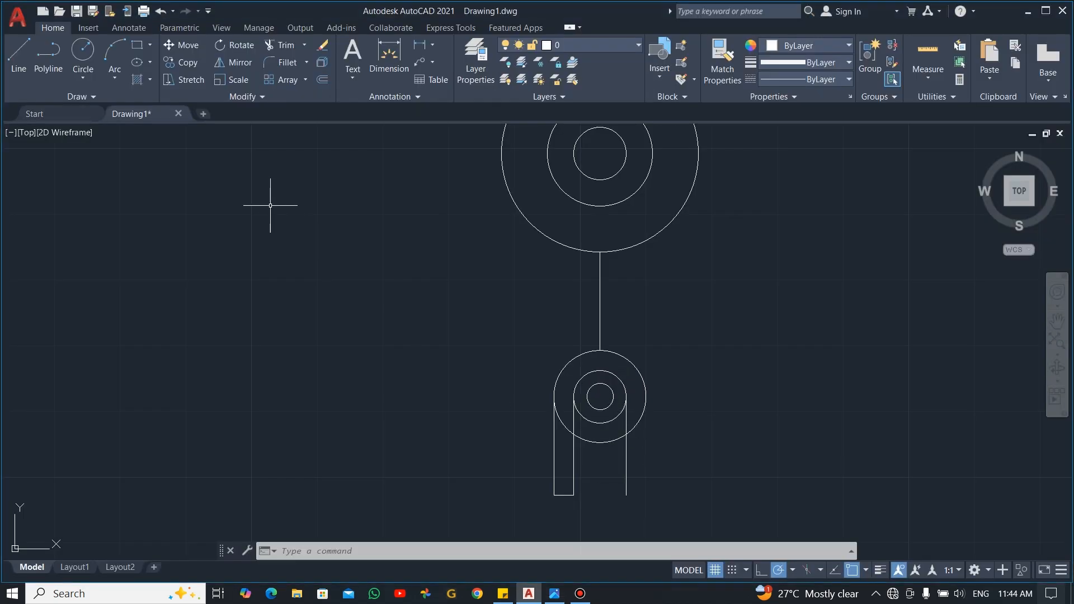
click(22, 47)
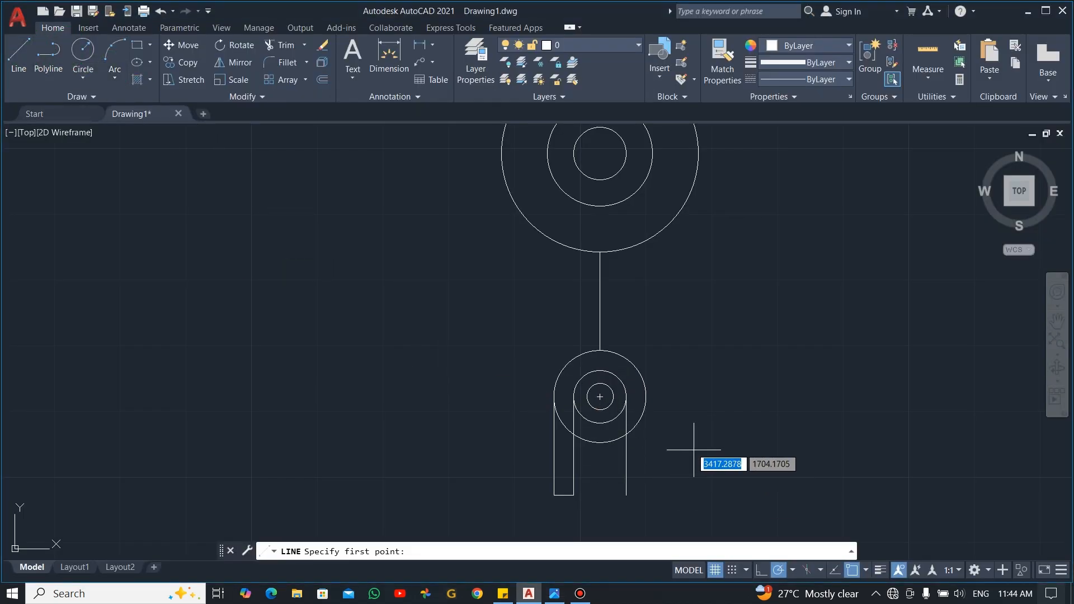
middle_drag(677, 440, 556, 363)
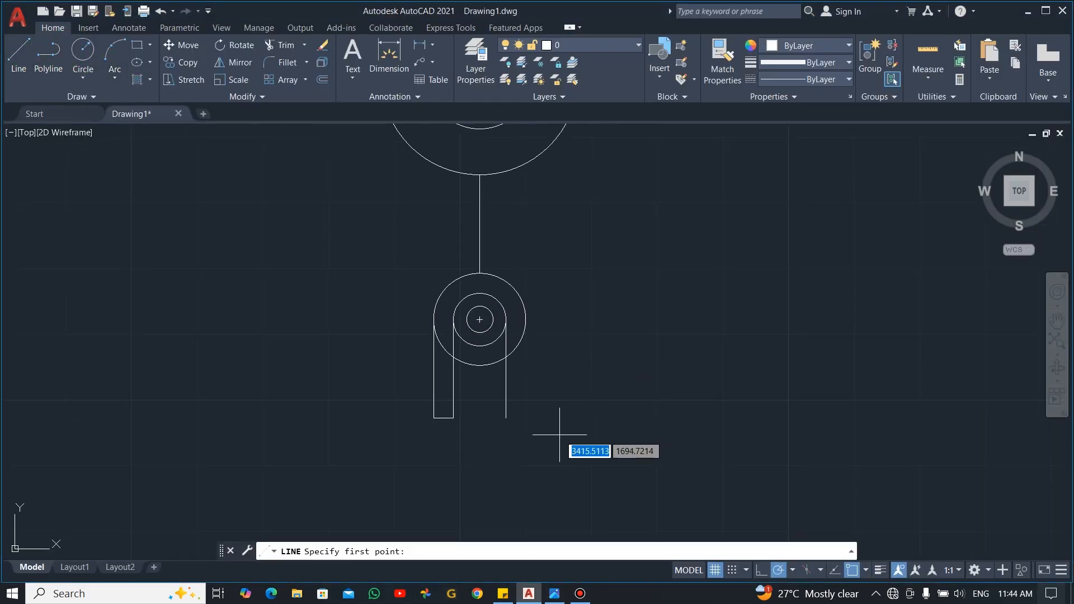
click(506, 418)
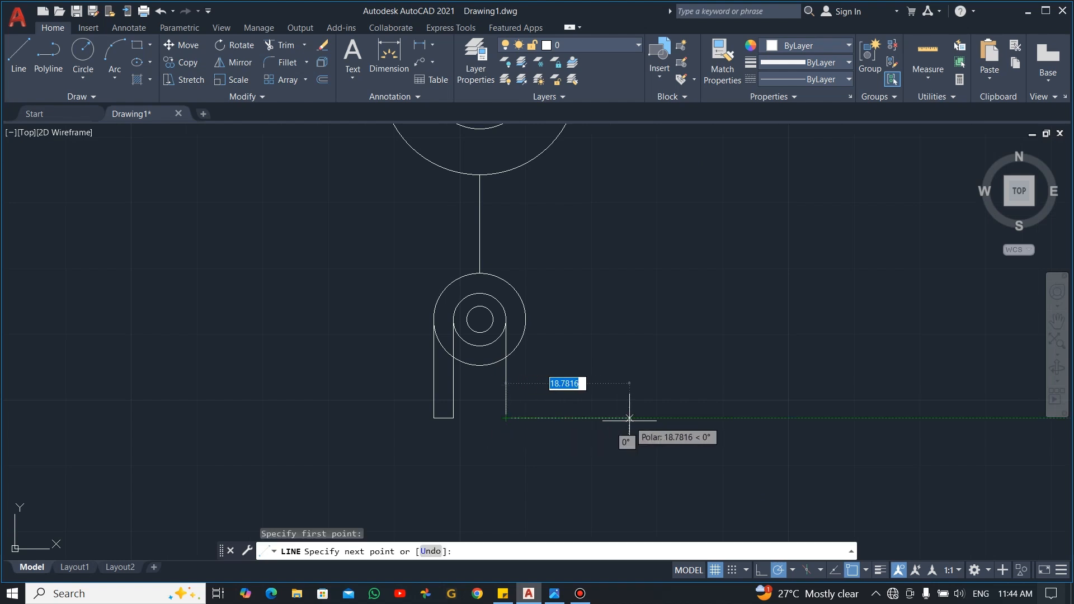
text(25)
key(Return)
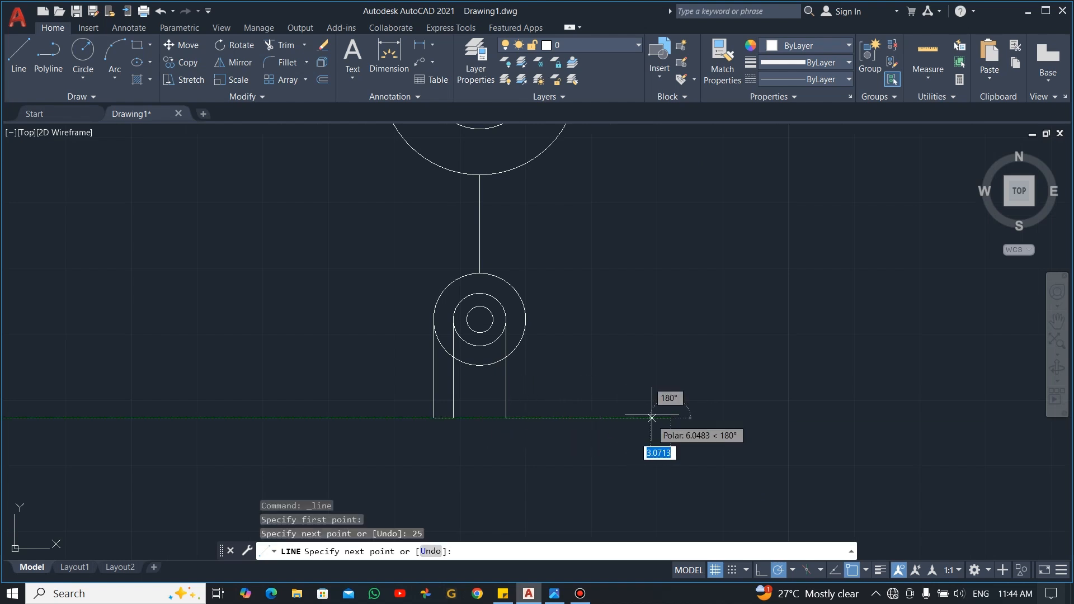
Following the reference image, continue the outline 20 straight up and 10 to the left.
key(alt+Tab)
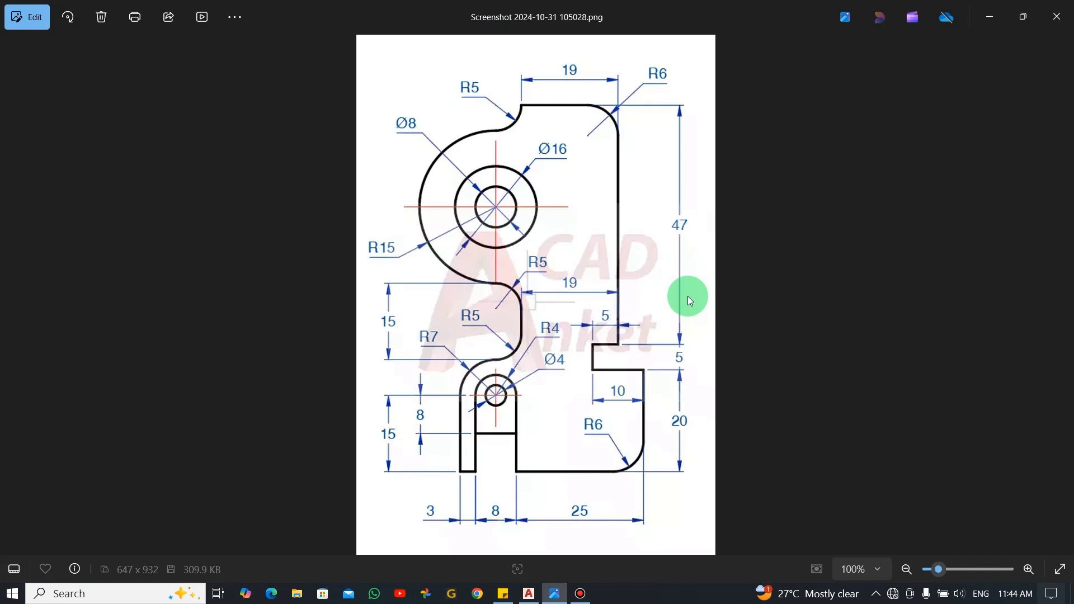
key(alt+Tab)
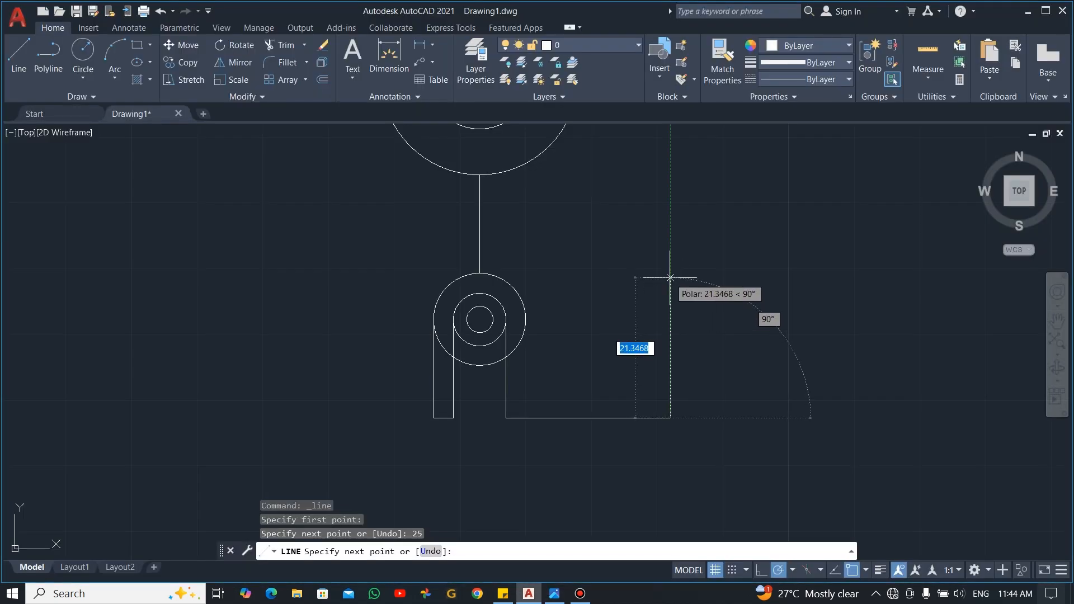
text(20)
key(Return)
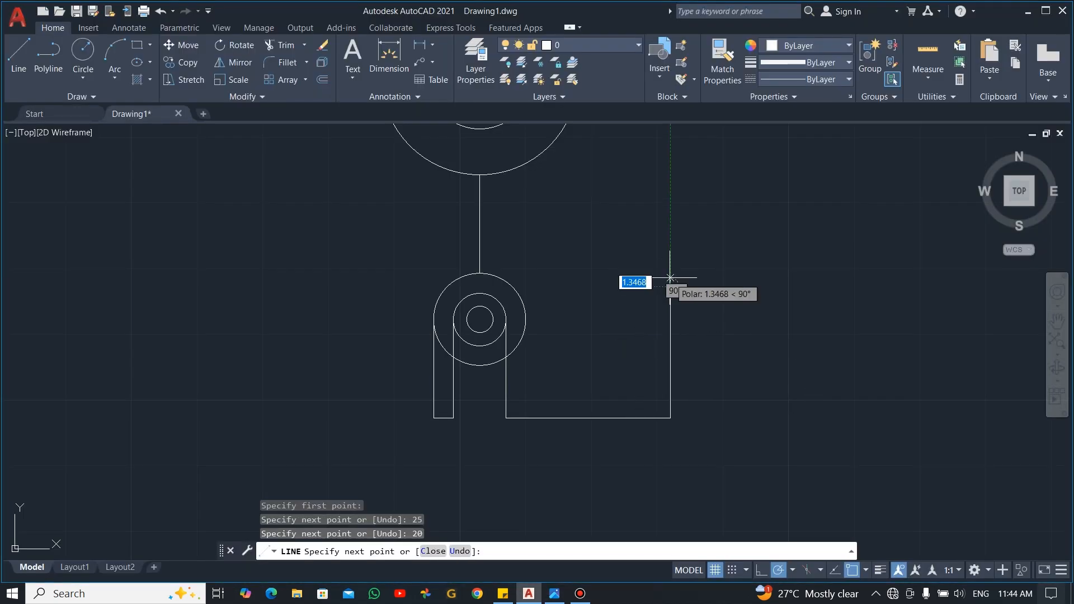
key(alt+Tab)
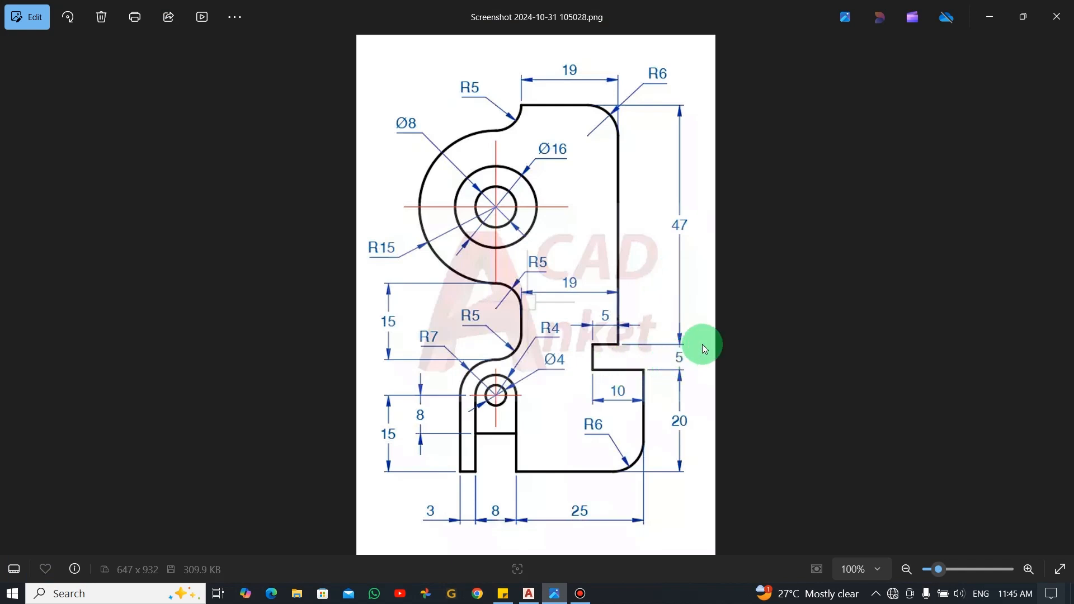
key(alt+Tab)
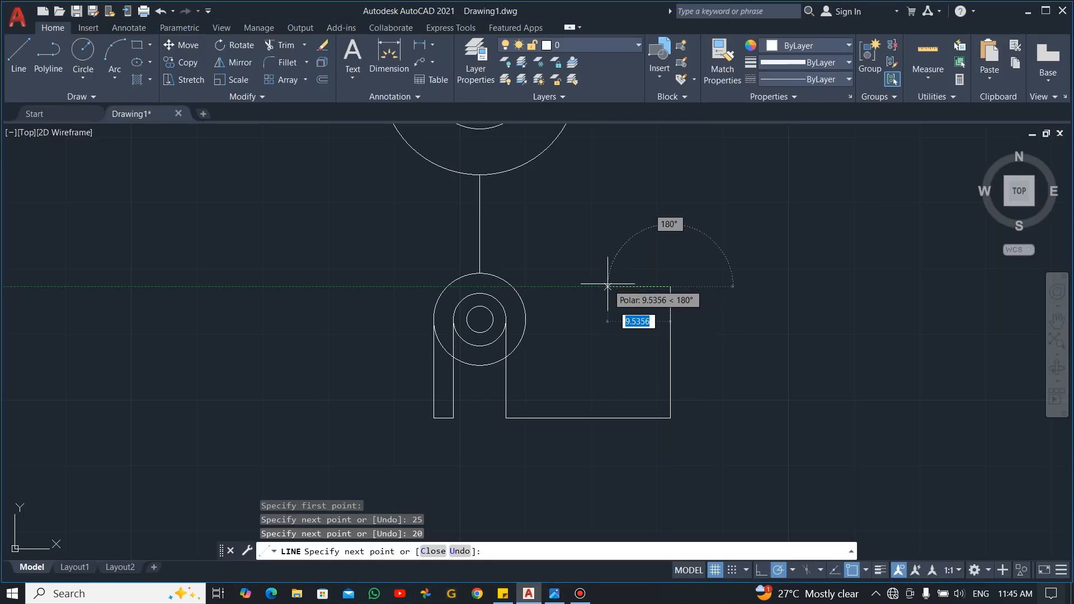
text(10)
key(Return)
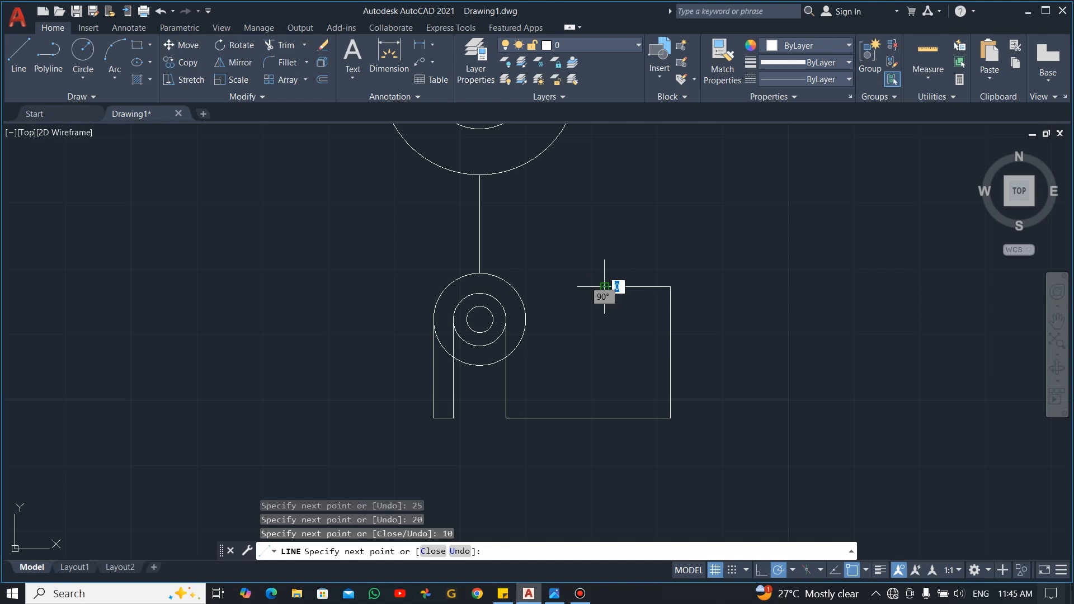
Following the reference image, continue the outline 5 up and 5 to the right to form the side notch.
key(alt+Tab)
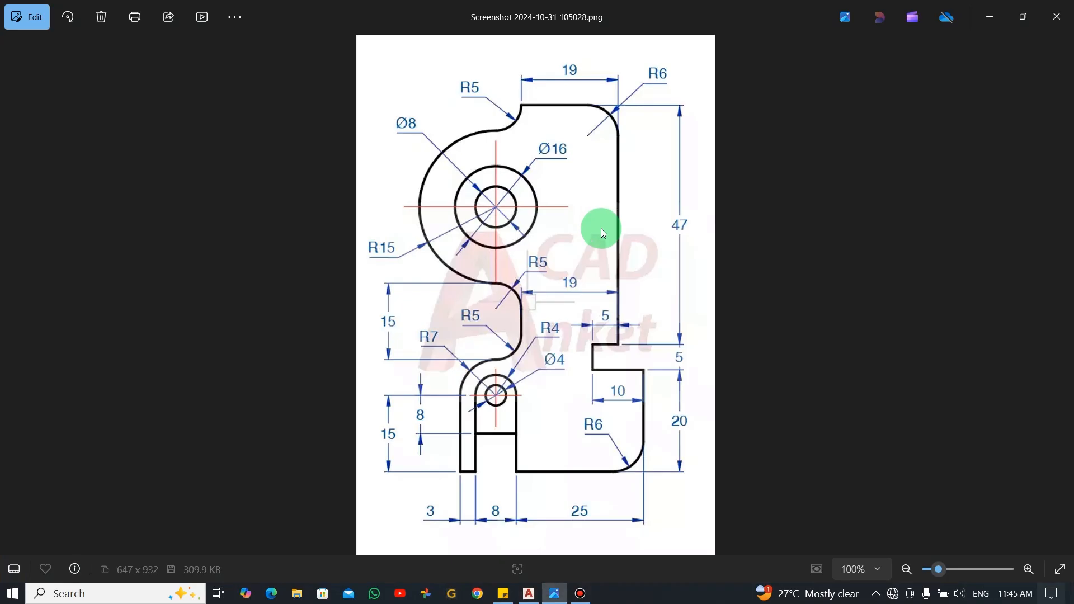
key(alt+Tab)
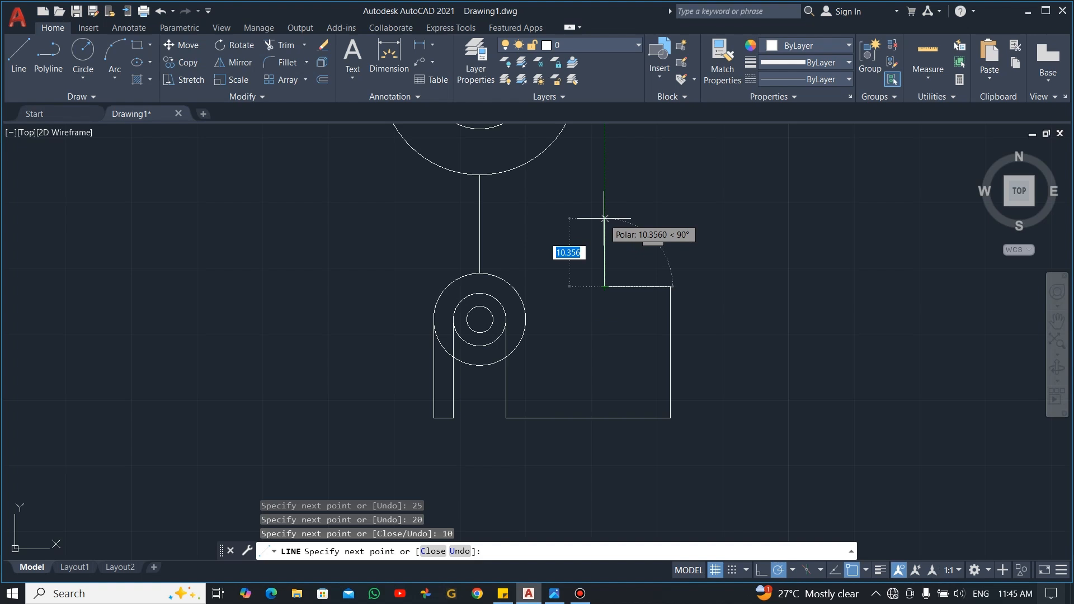
text(5)
key(Return)
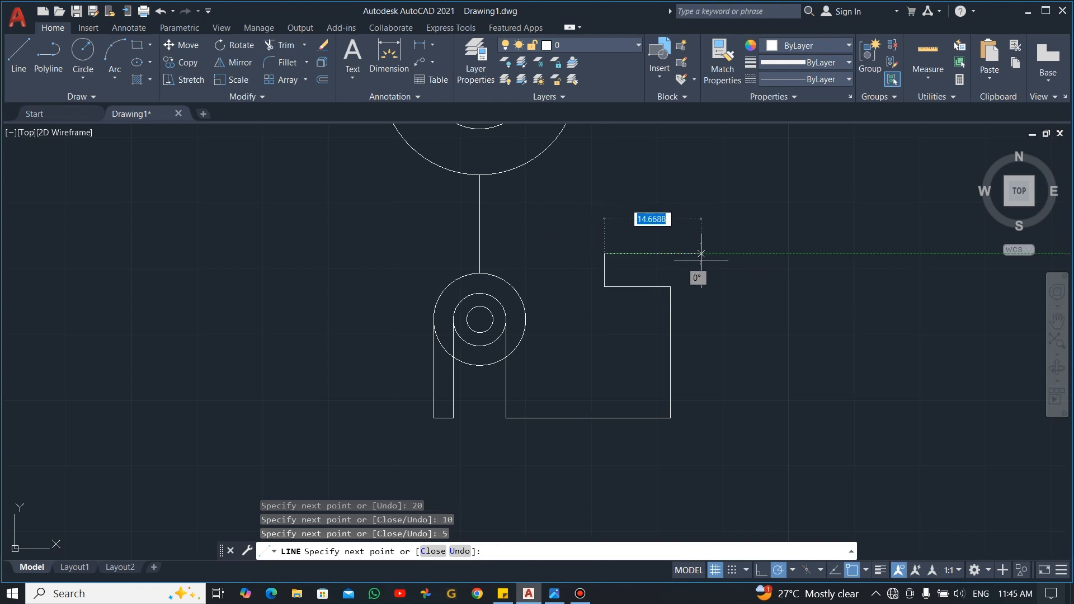
key(alt+Tab)
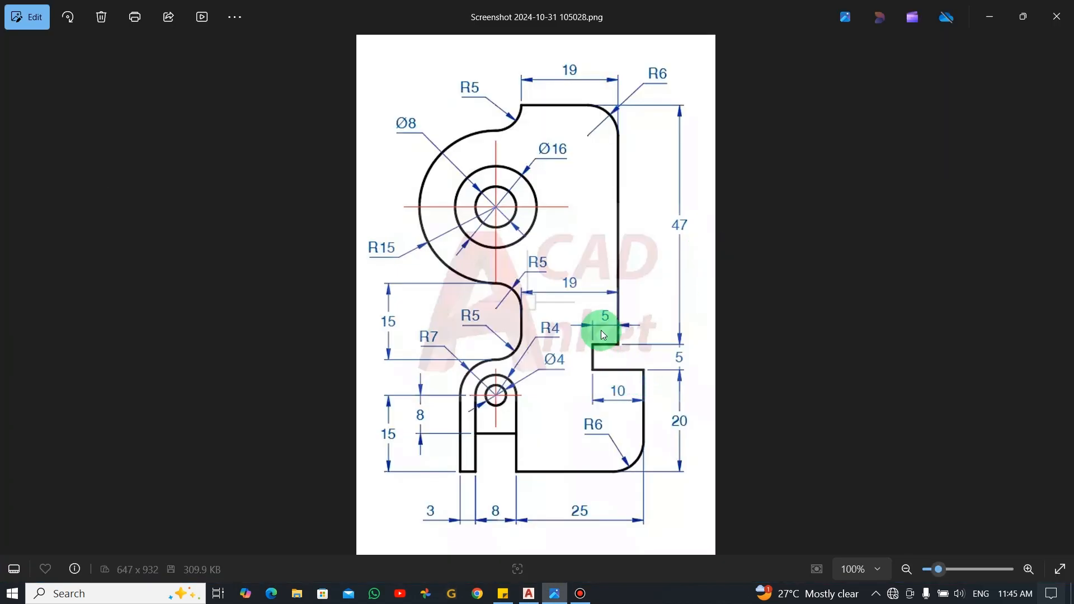
key(alt+Tab)
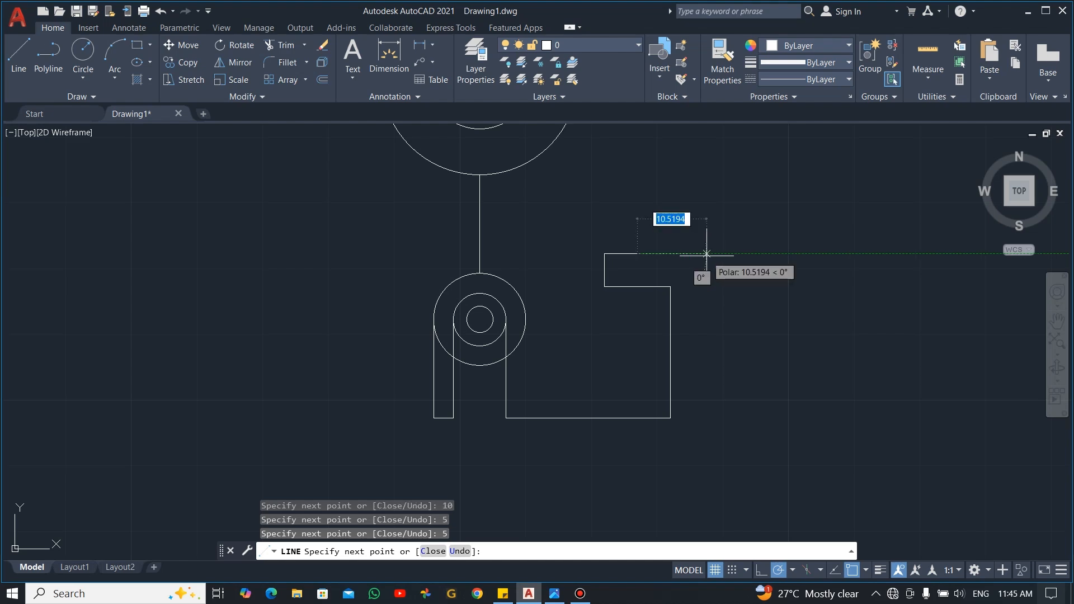
Check the right edge height in the reference image and continue the outline 47 straight up from the notch.
key(alt+Tab)
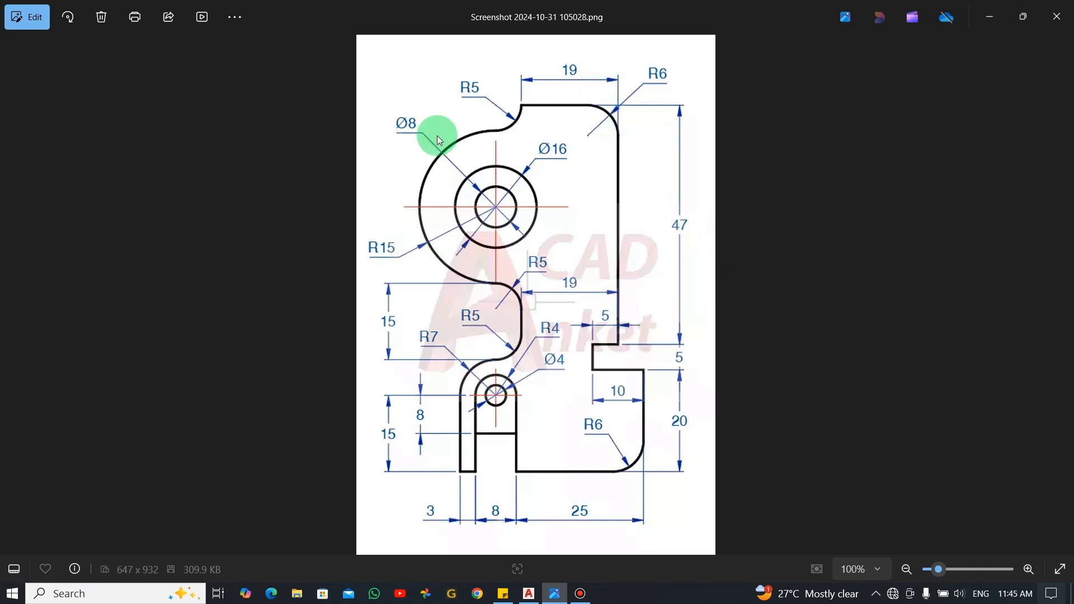
key(alt+Tab)
scroll(682, 191, down, 2)
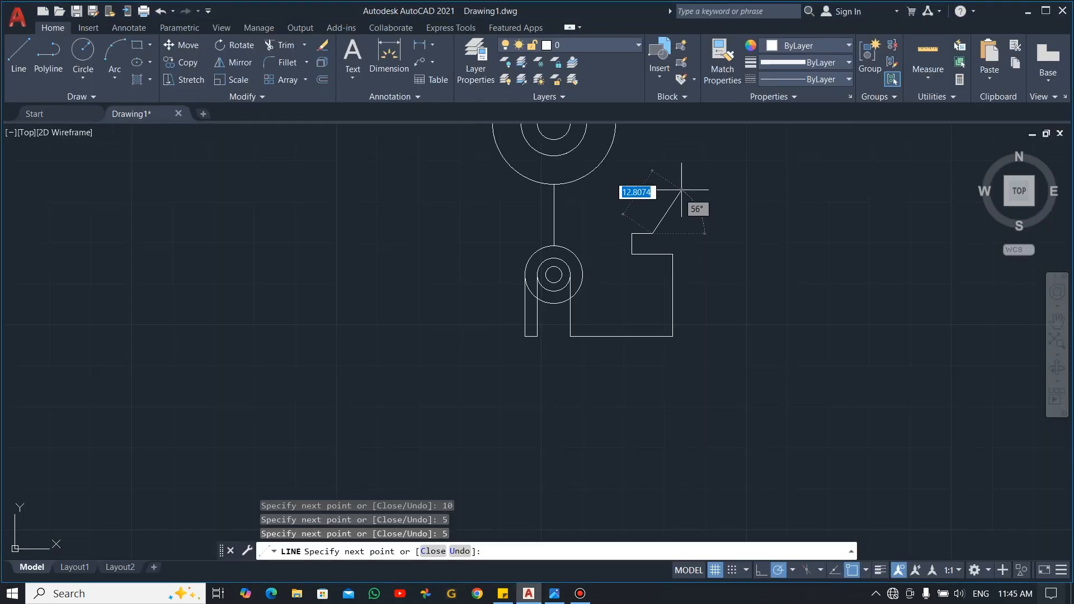
middle_drag(680, 187, 657, 291)
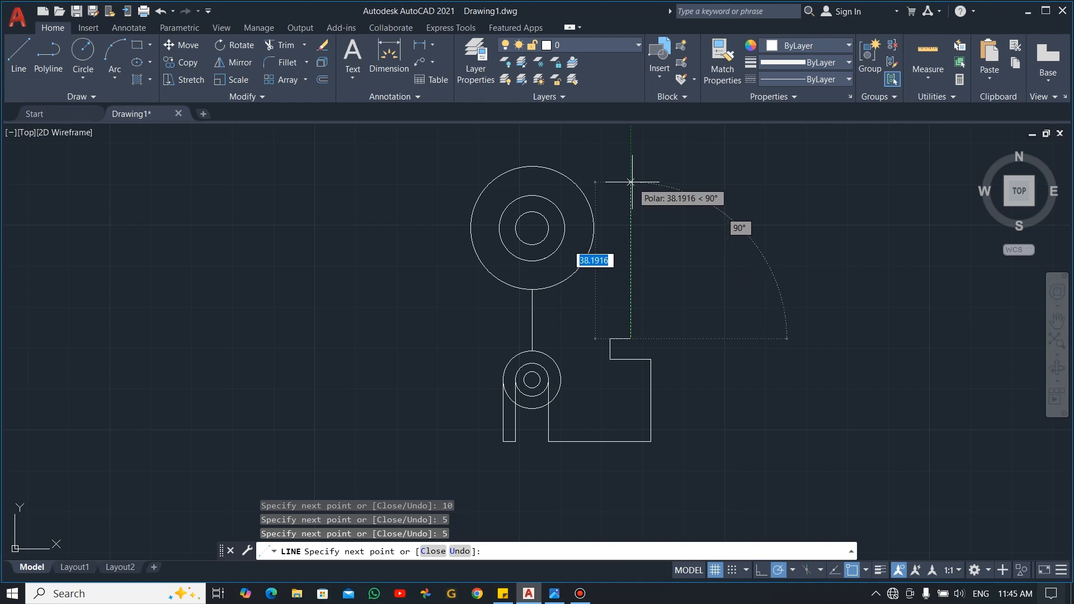
text(47)
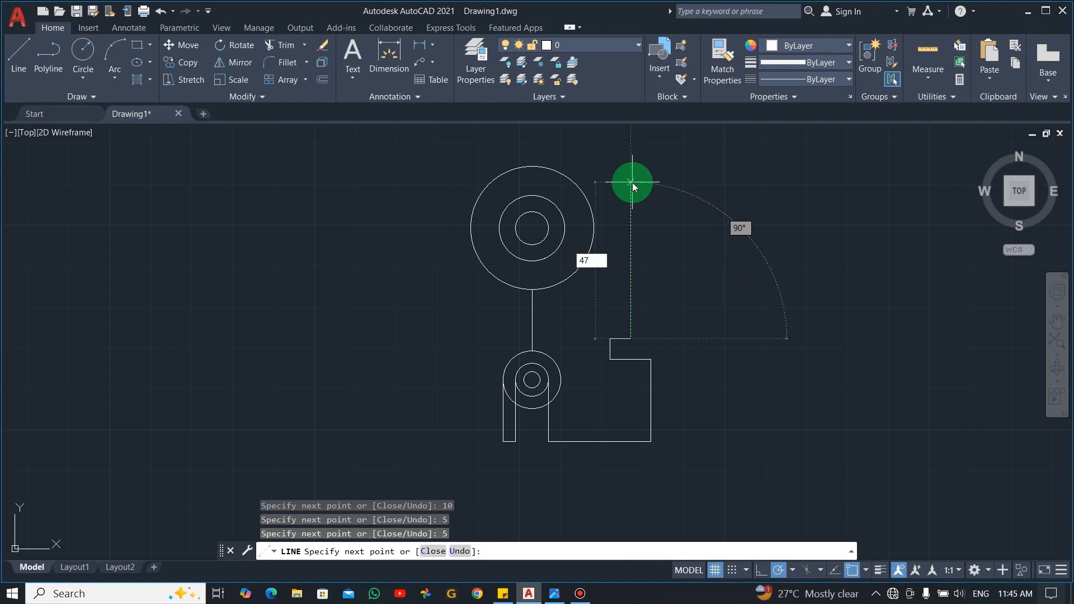
key(Return)
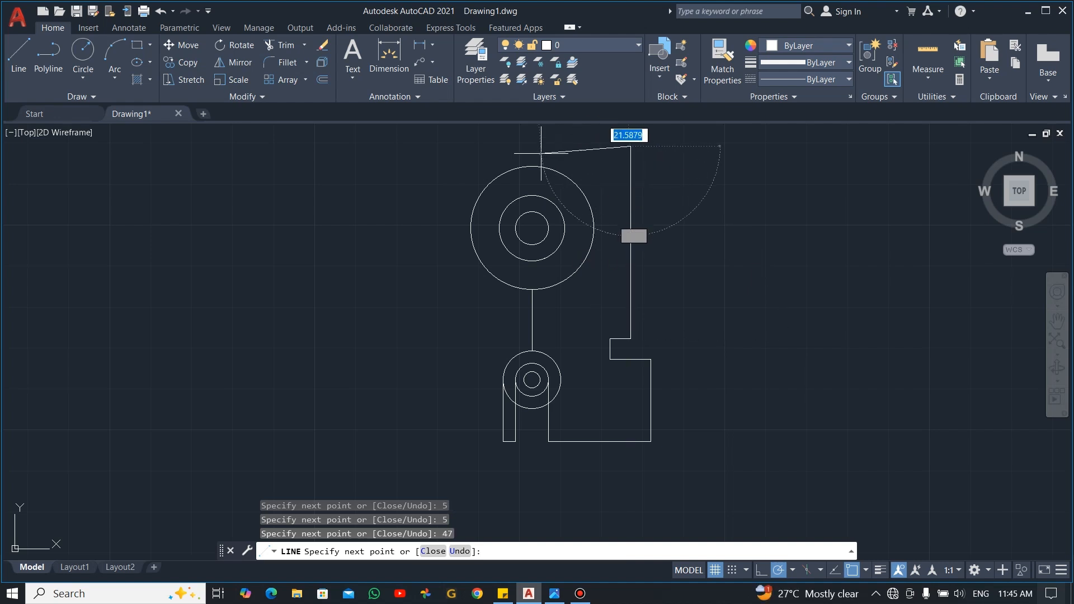
Continue the outline 19 to the left, drop it vertically onto the radius 15 circle and end the line.
text(19)
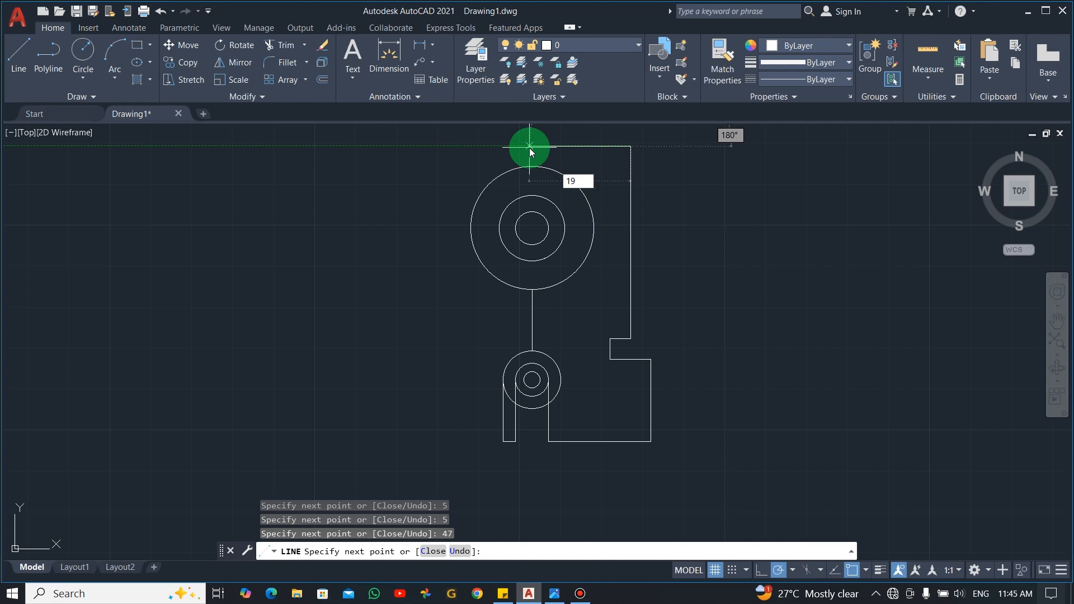
key(Return)
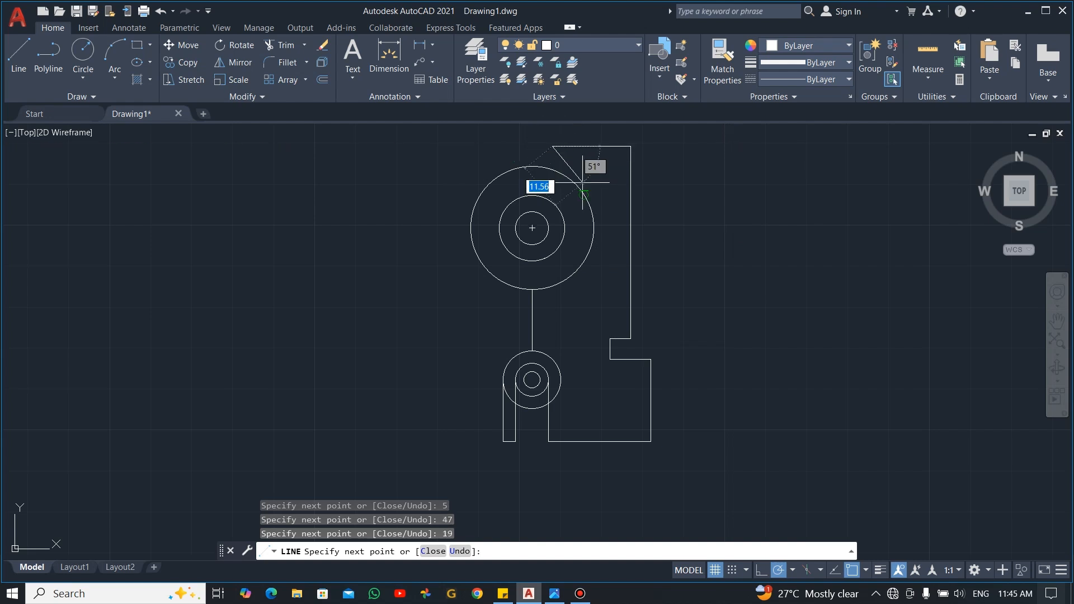
scroll(553, 169, up, 5)
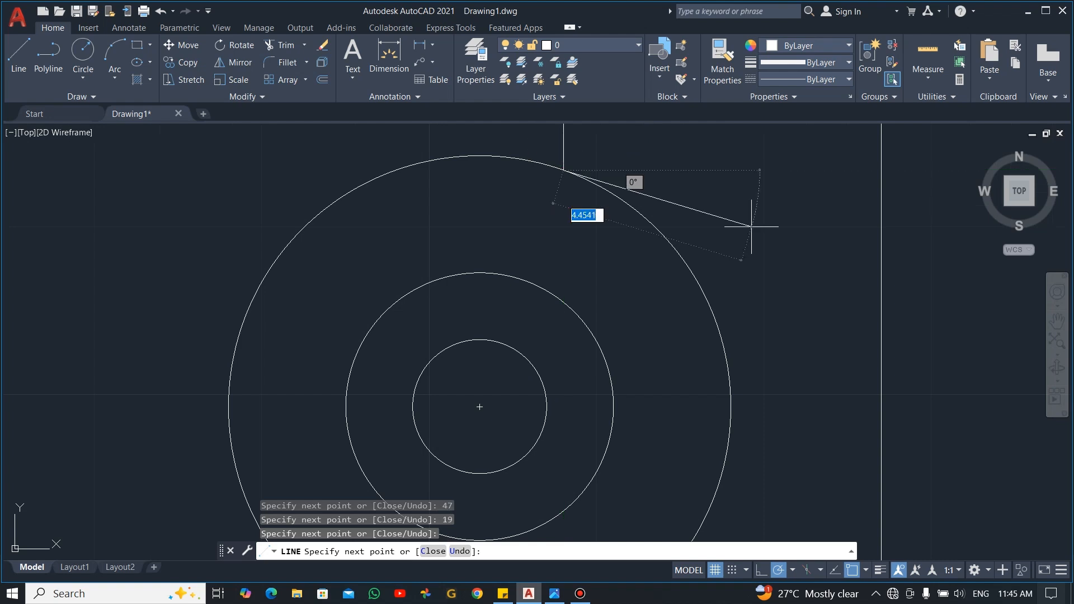
key(Escape)
scroll(787, 264, down, 5)
middle_drag(849, 363, 713, 287)
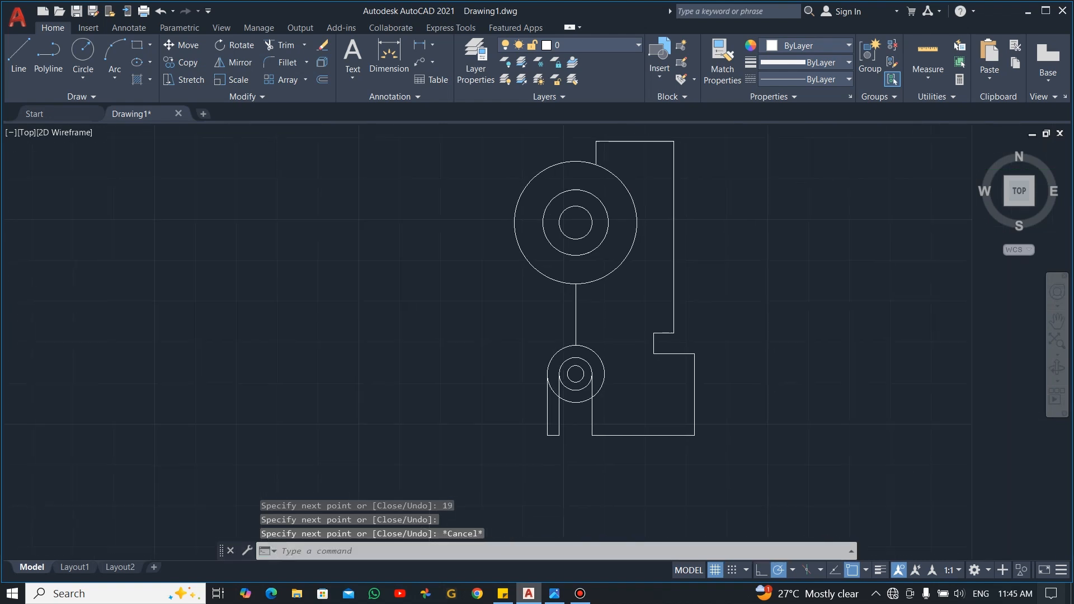
Check the reference image for the features still missing from the drawn outline.
key(alt+Tab)
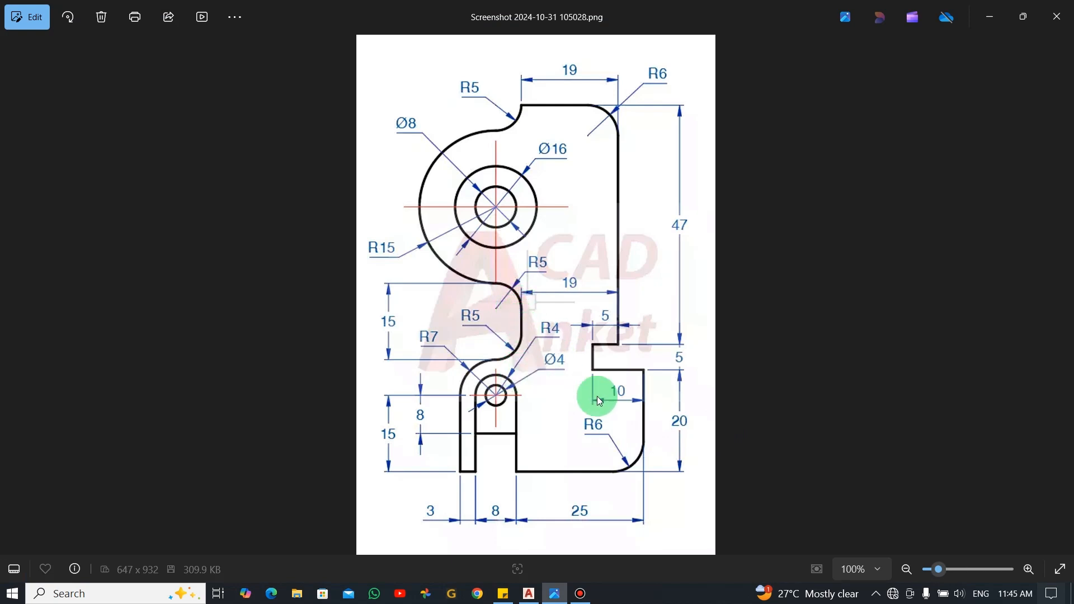
key(alt+Tab)
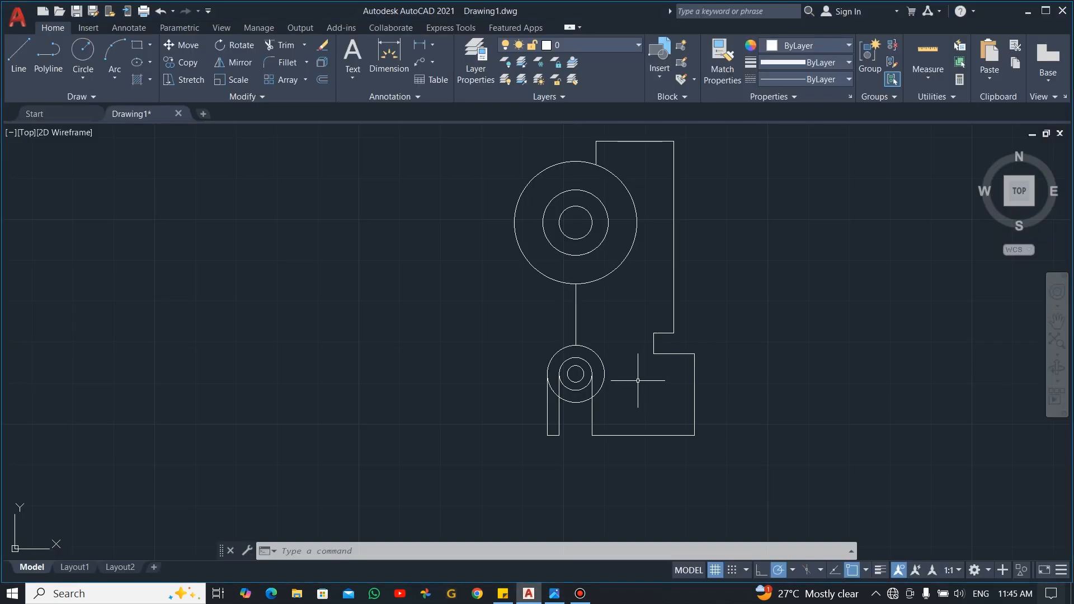
Compare the neck between the circles with the reference image and delete the vertical line joining the two outer circles.
key(alt+Tab)
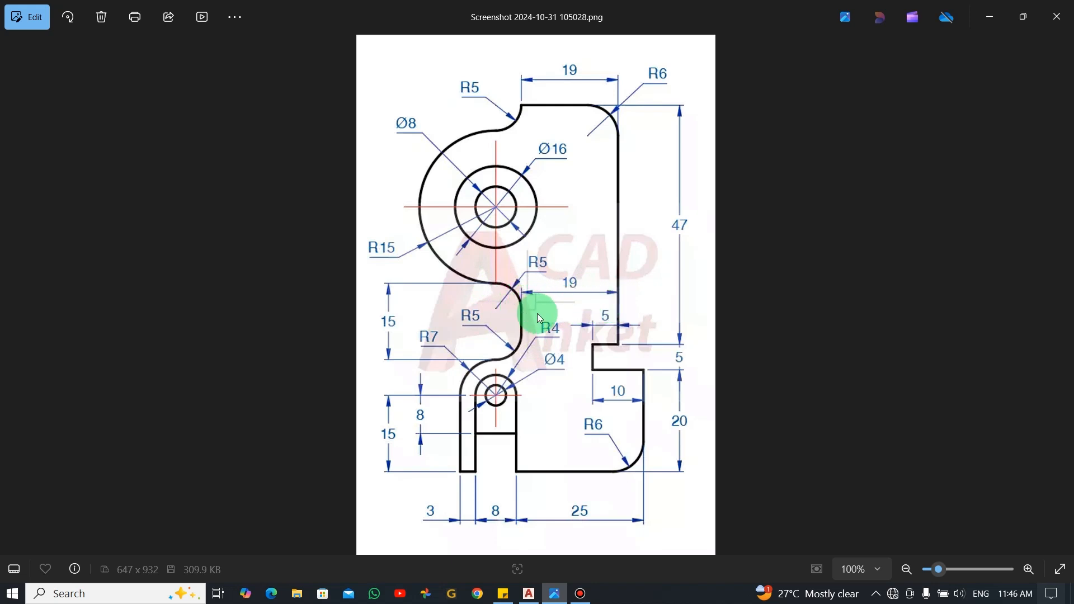
key(alt+Tab)
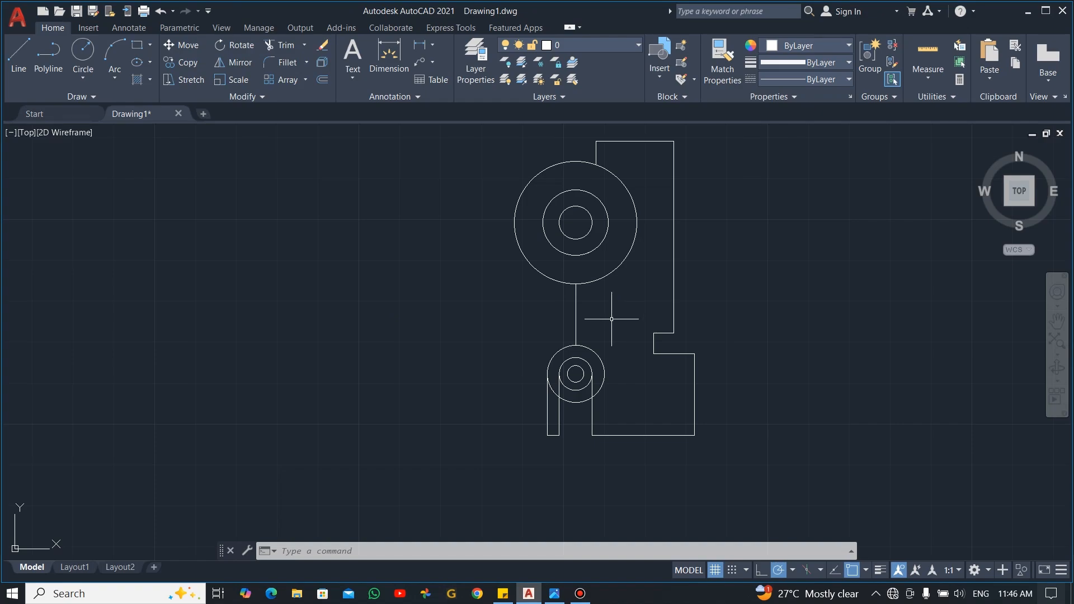
key(alt+Tab)
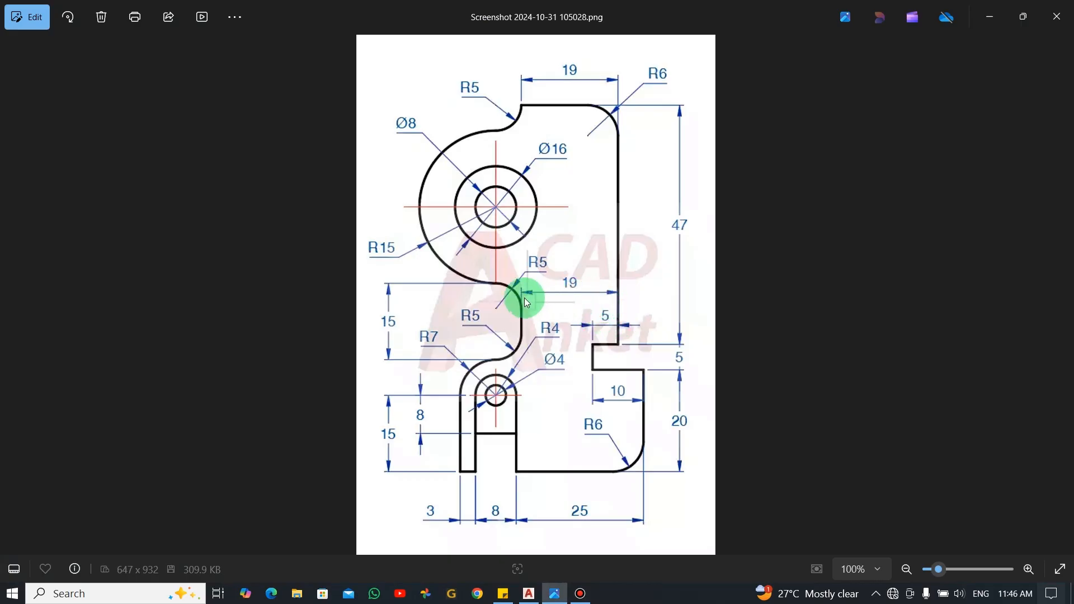
key(alt+Tab)
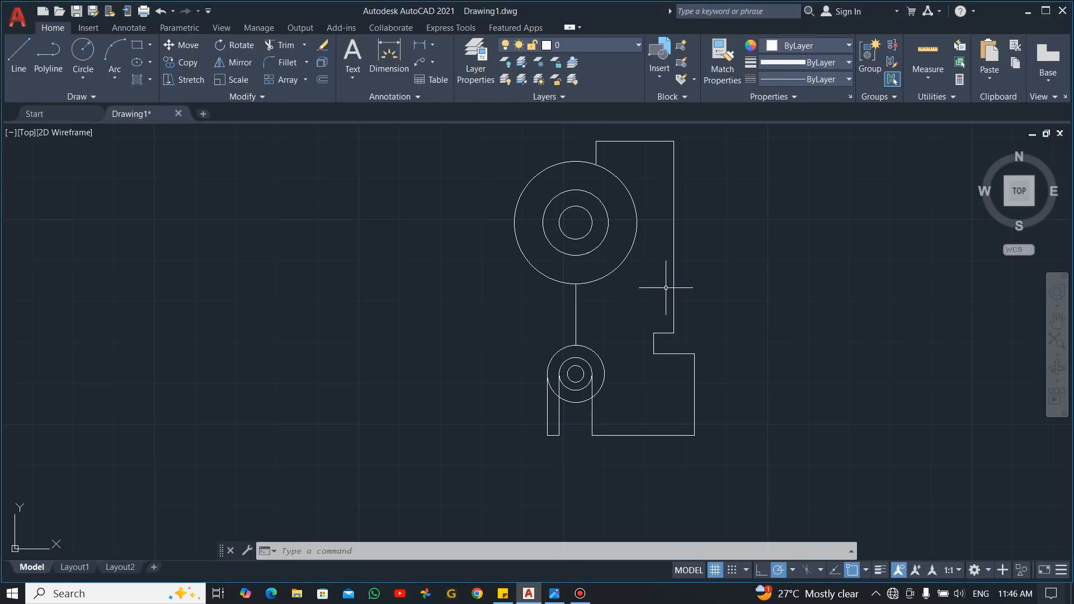
click(597, 317)
click(540, 308)
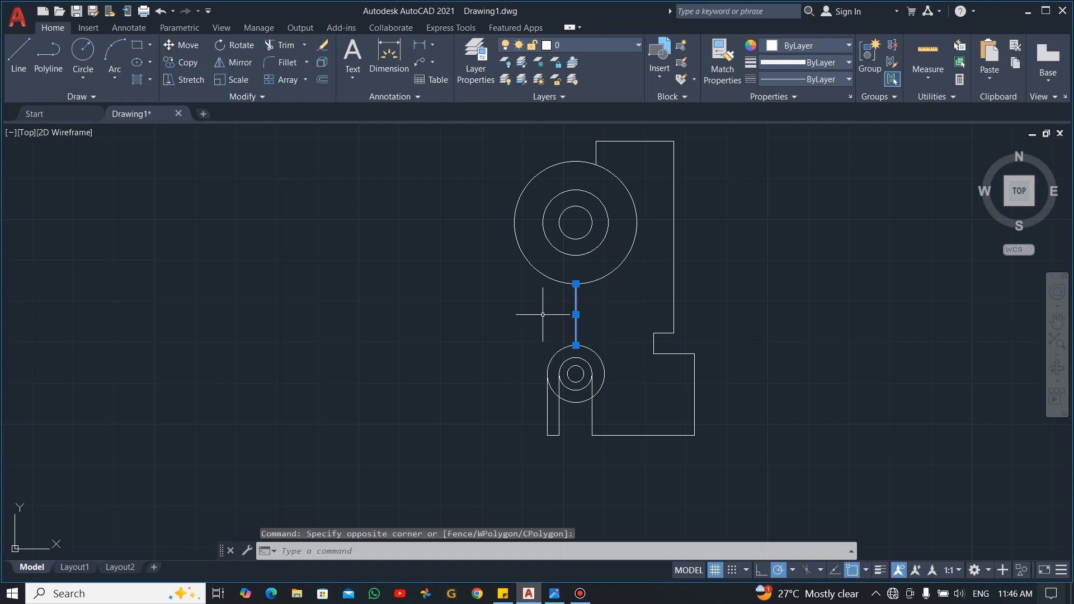
key(Delete)
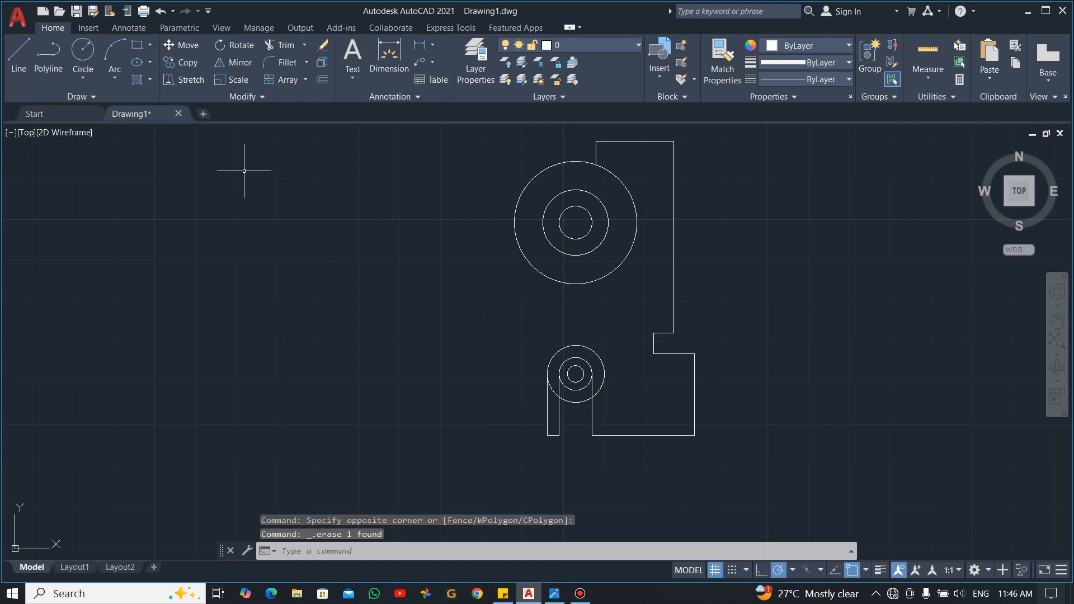
Offset the long right-hand vertical edge 19 to the left, toward the circles.
click(323, 78)
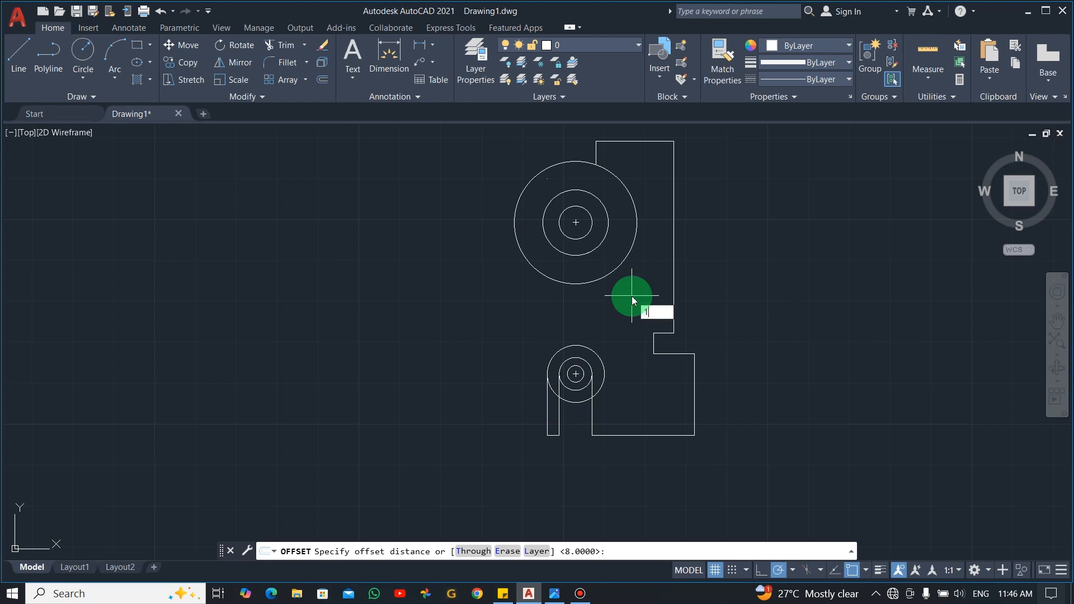
key(Return)
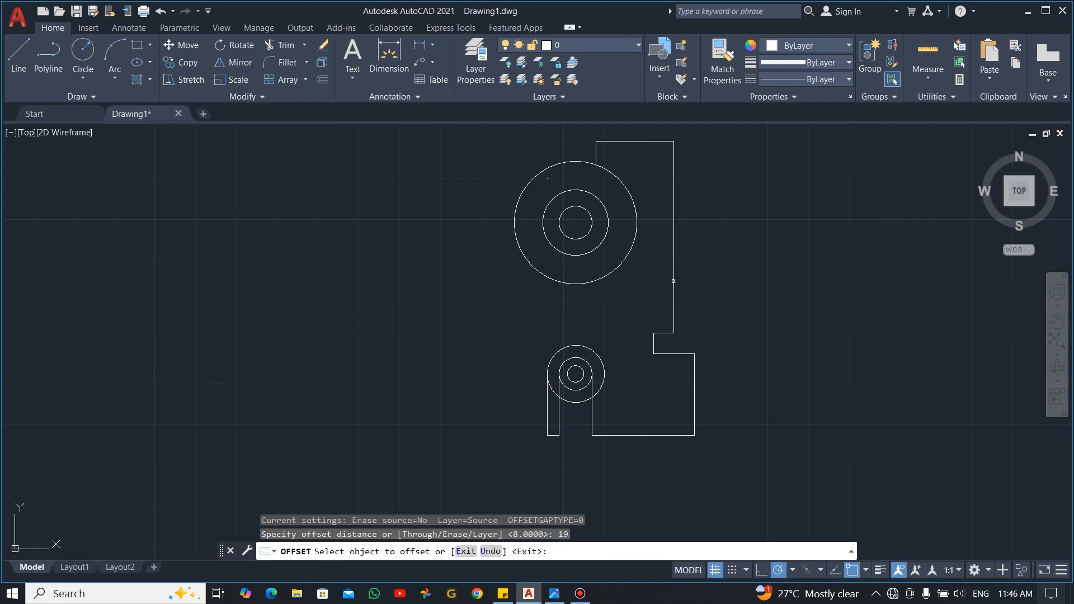
click(674, 286)
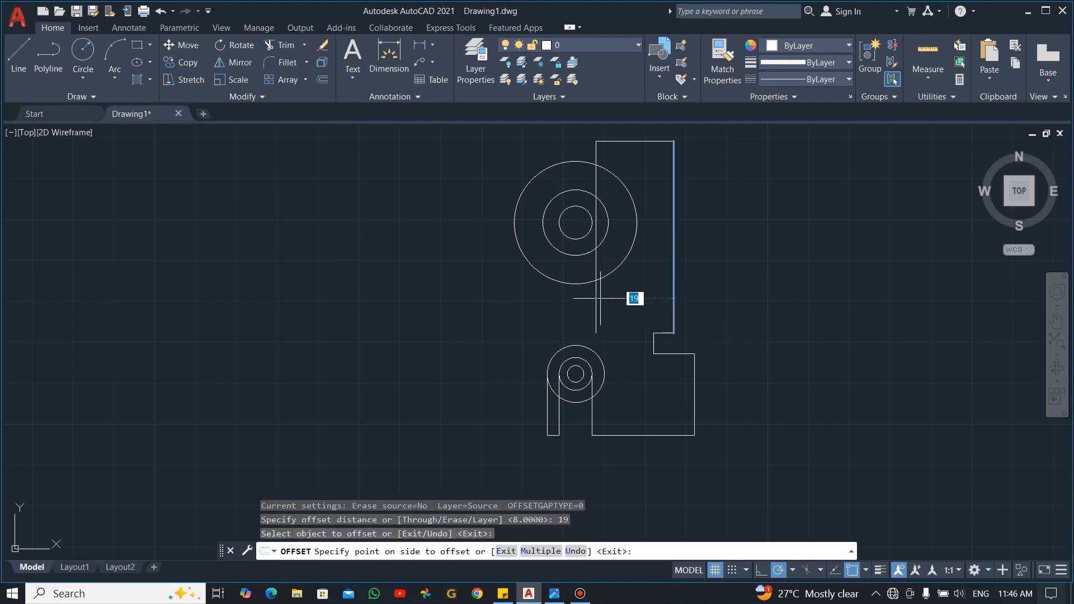
click(600, 298)
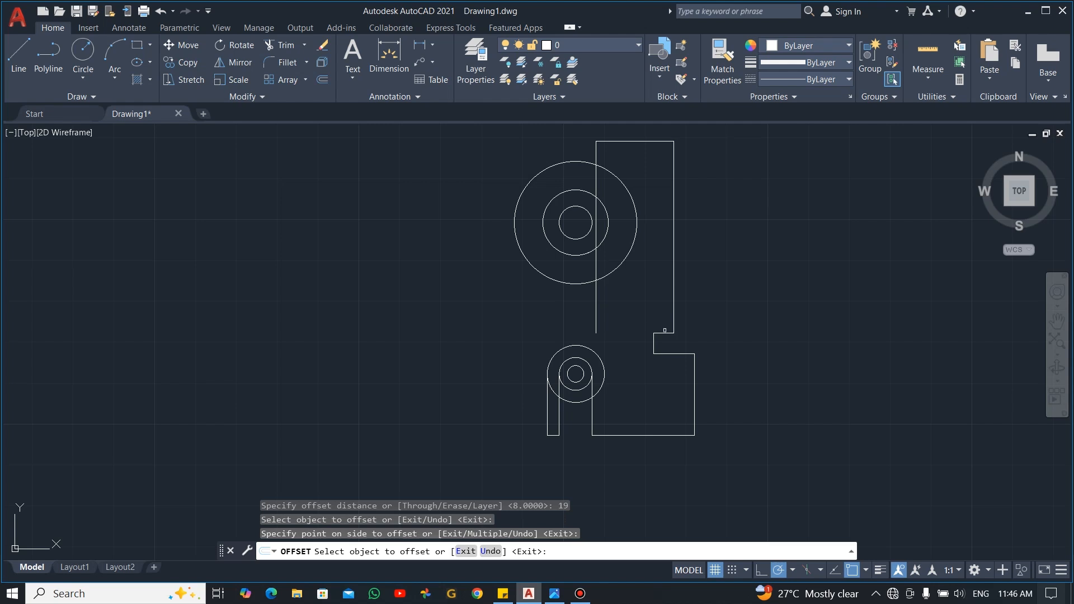
key(Escape)
Stretch the lower end of the offset line straight down onto the radius 7 circle.
click(596, 308)
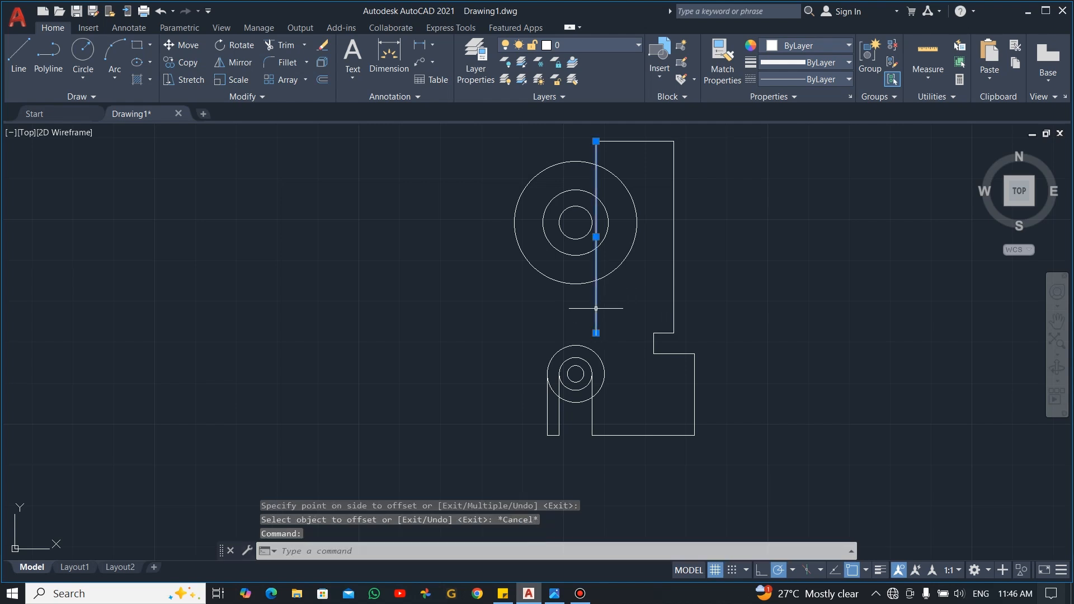
click(596, 333)
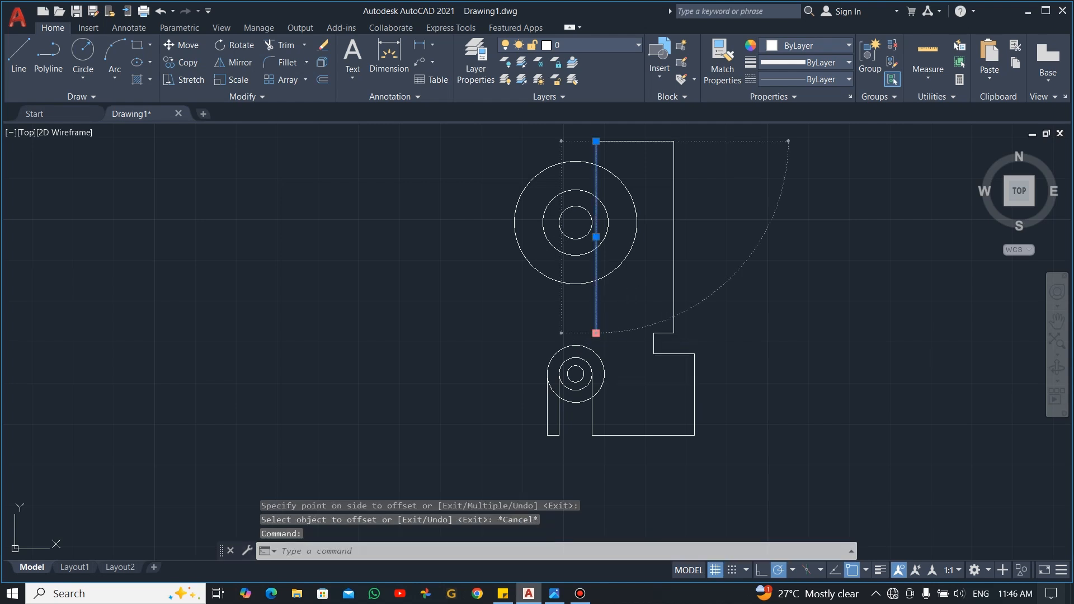
click(596, 354)
key(Escape)
scroll(594, 355, up, 8)
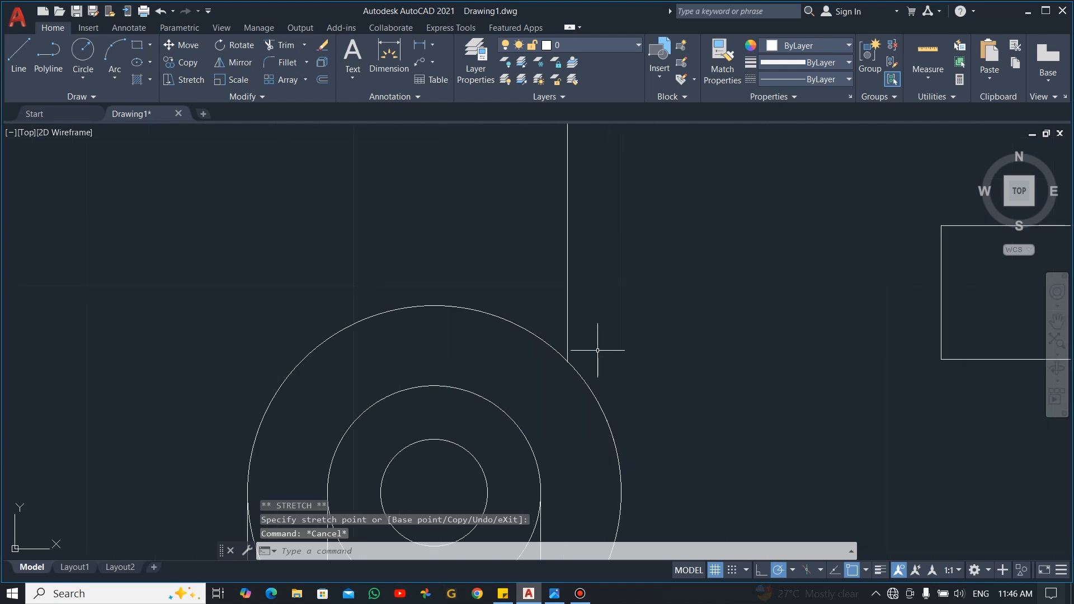
scroll(588, 343, up, 4)
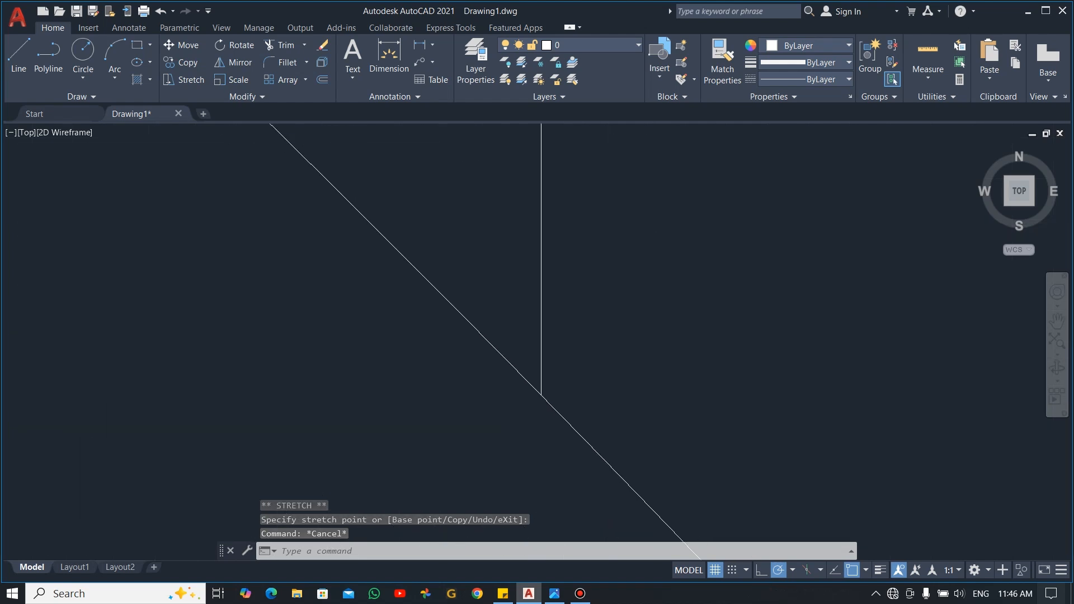
scroll(532, 420, down, 12)
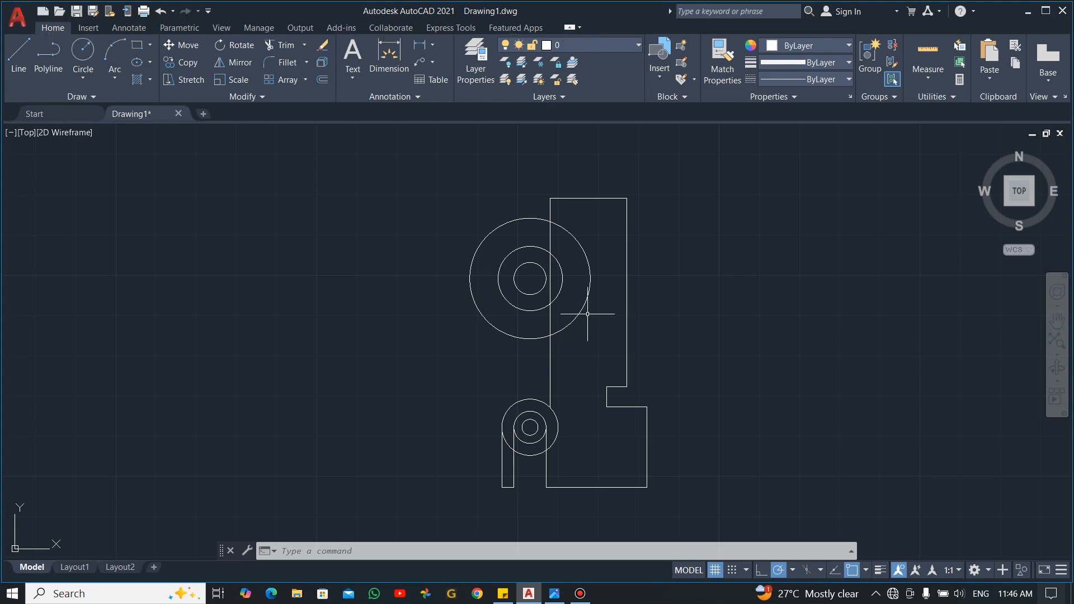
Following the reference image, fillet the short upper vertical line and the top of the radius 15 circle with radius 5.
key(alt+Tab)
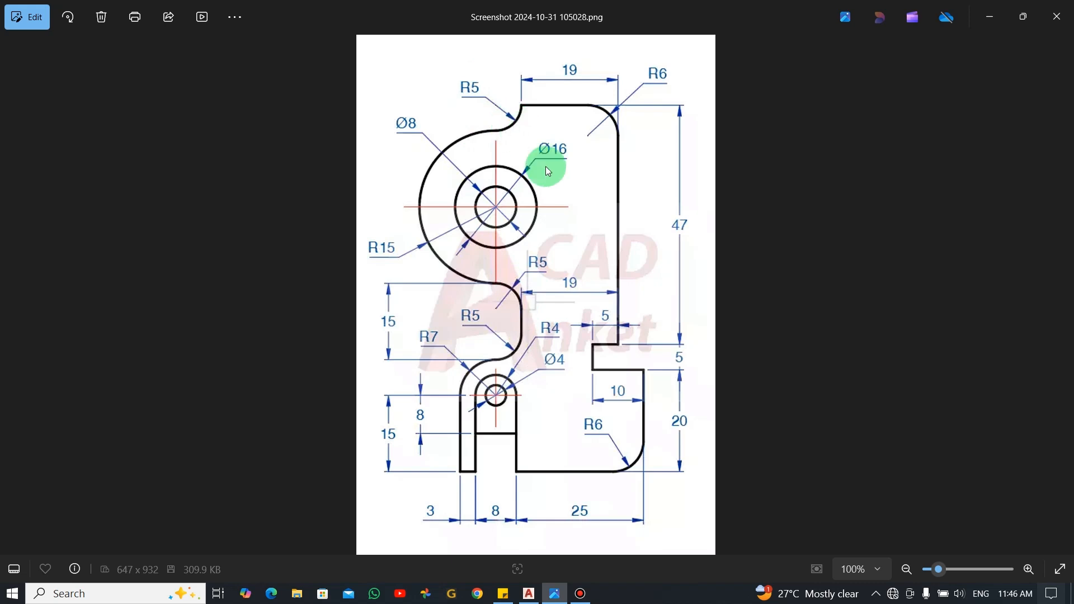
key(alt+Tab)
click(279, 63)
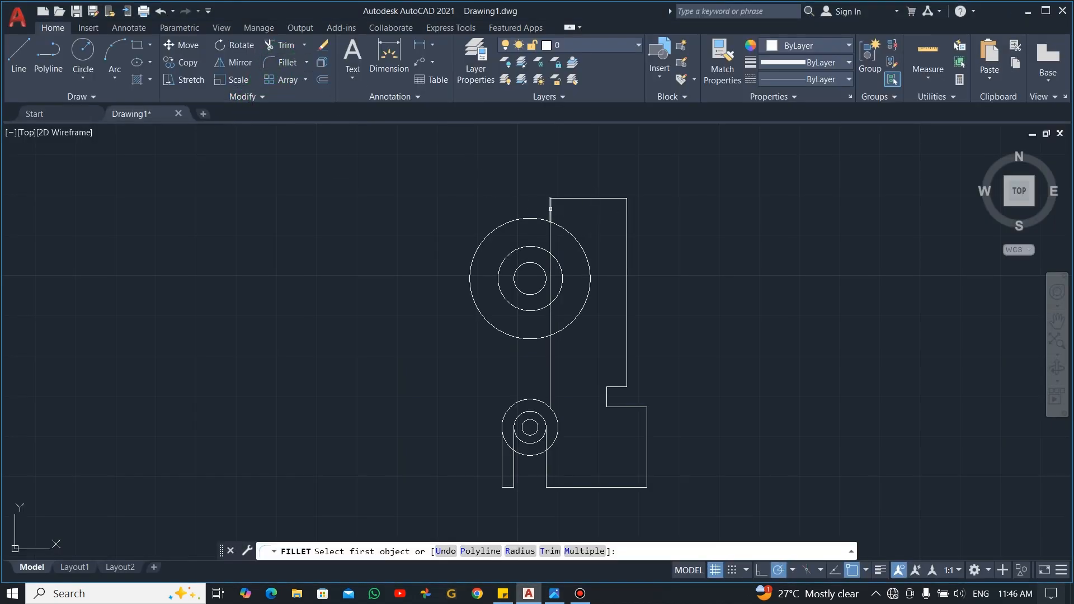
click(521, 551)
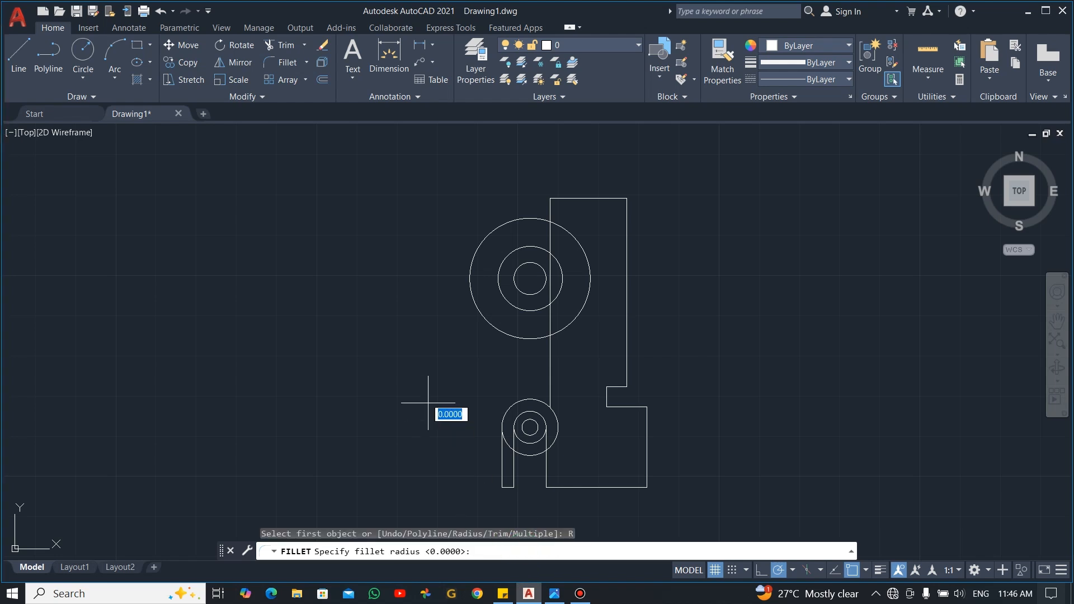
text(5)
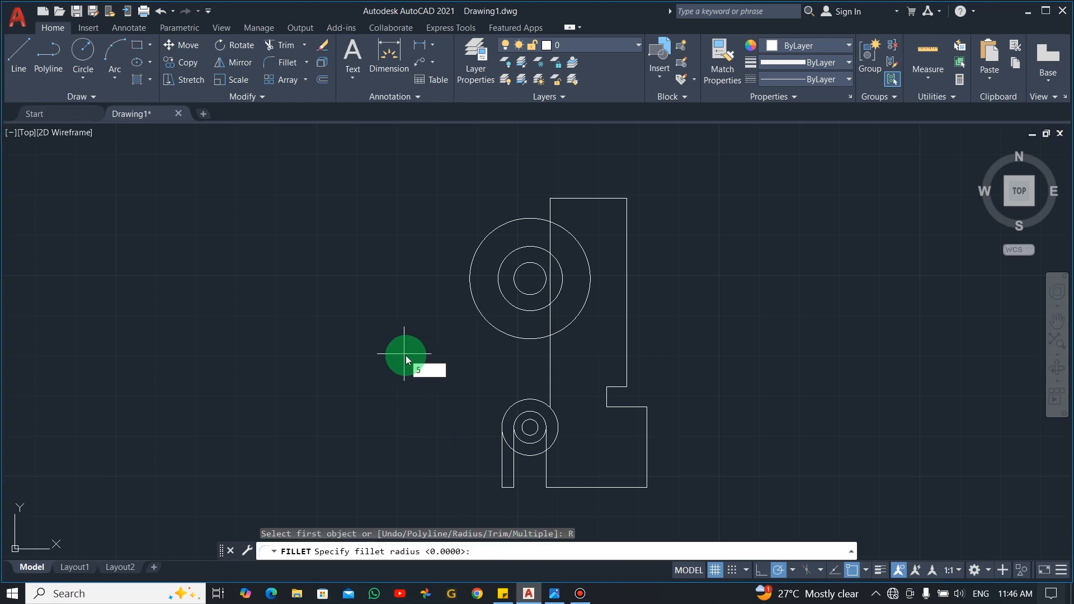
key(Return)
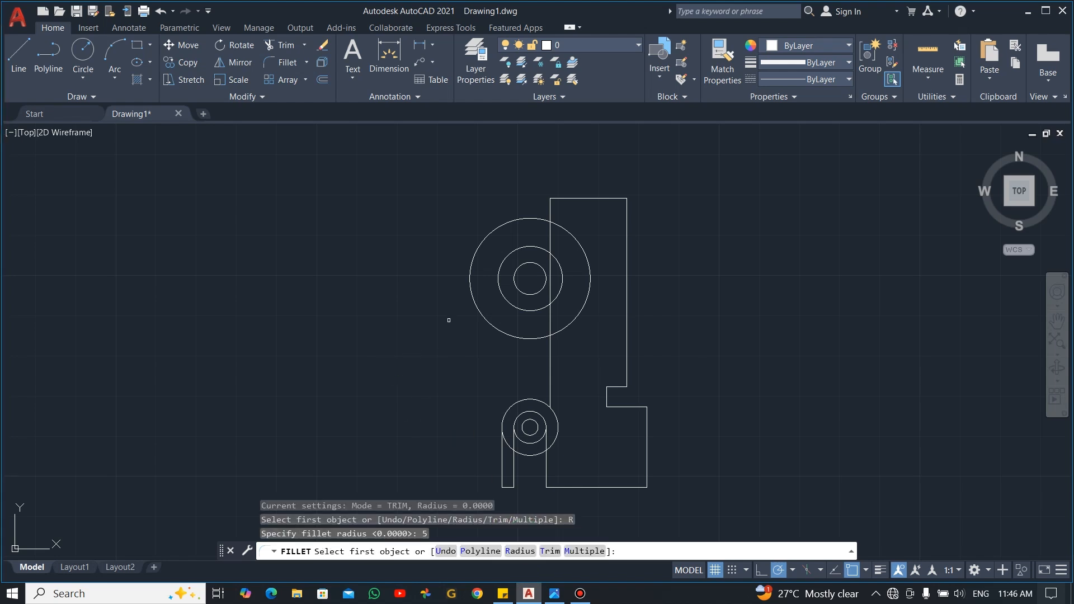
click(549, 211)
click(535, 218)
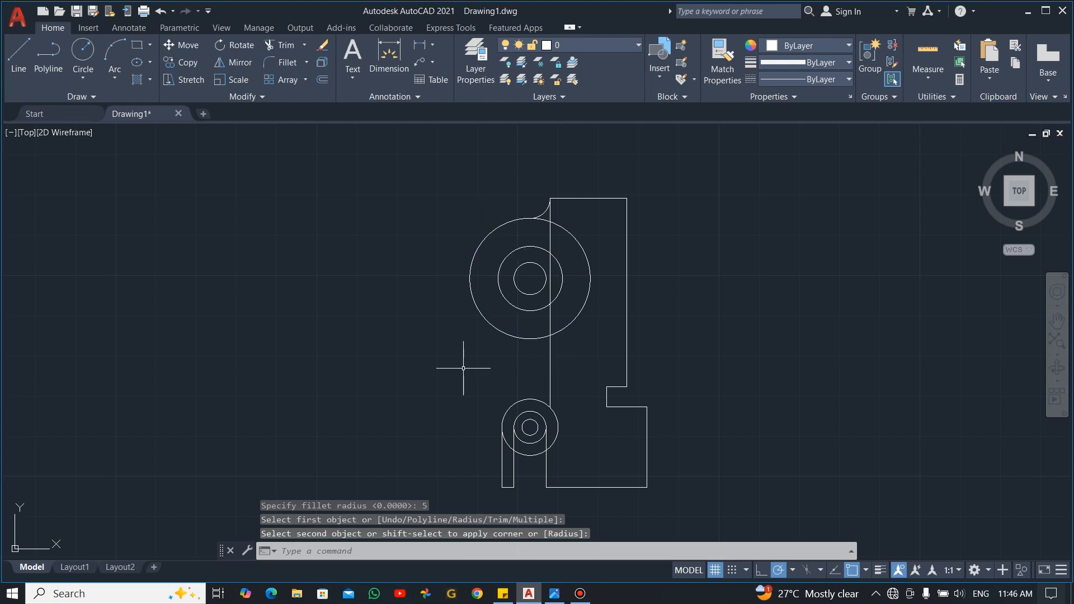
Fillet the neck line with radius 5 to the underside of the radius 15 circle and the top of the radius 7 circle.
key(Return)
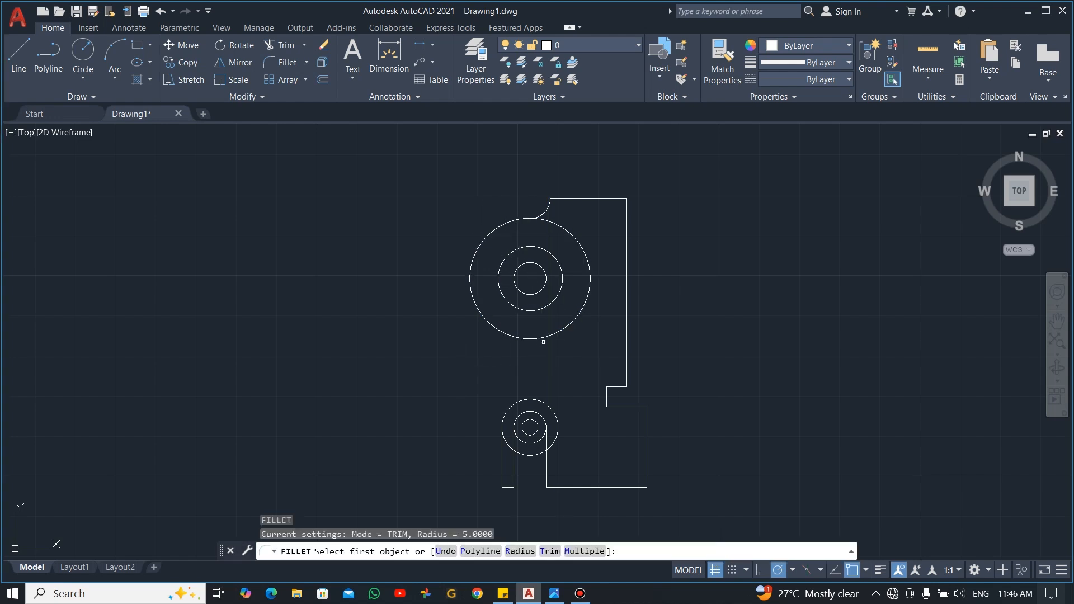
click(543, 339)
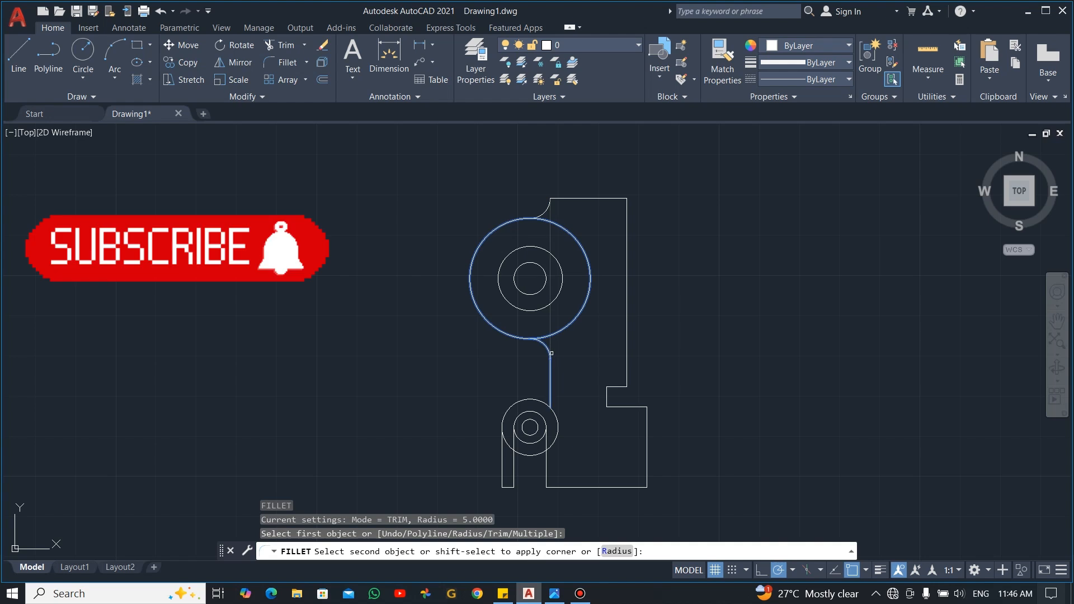
click(551, 358)
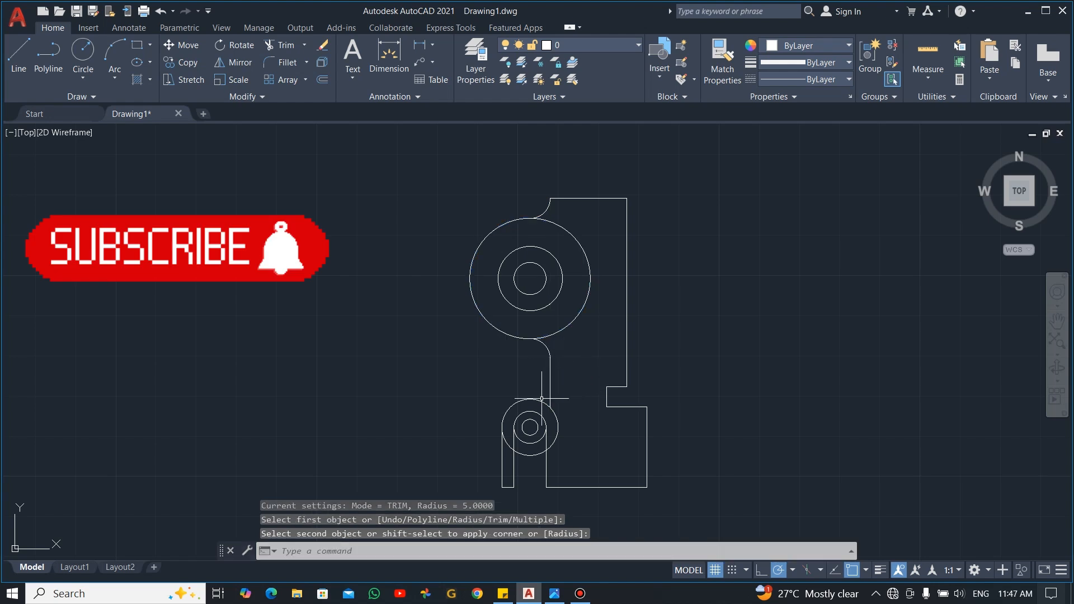
key(space)
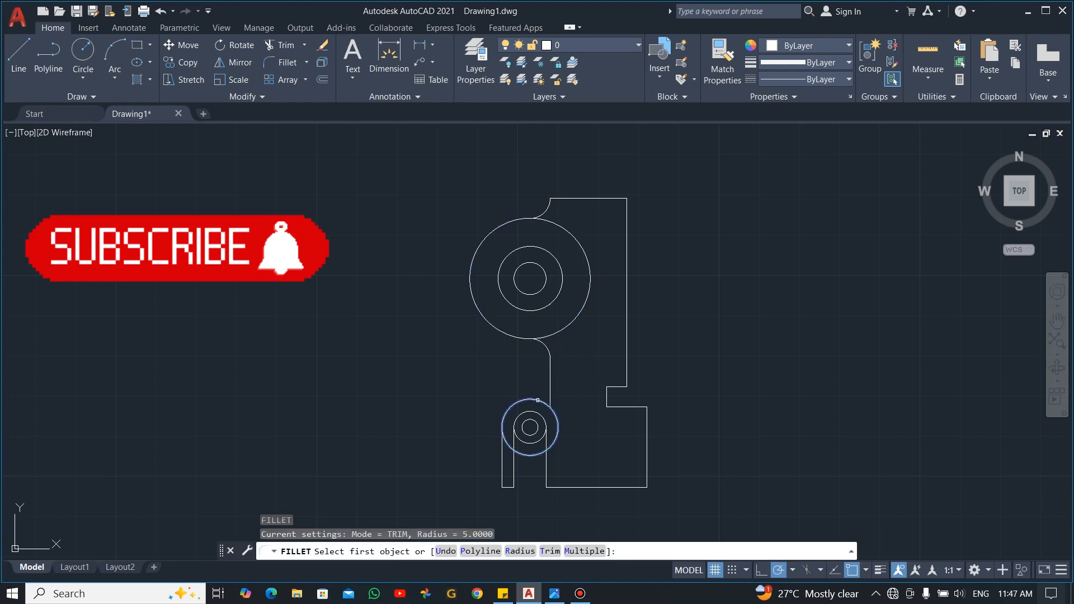
click(538, 401)
click(551, 385)
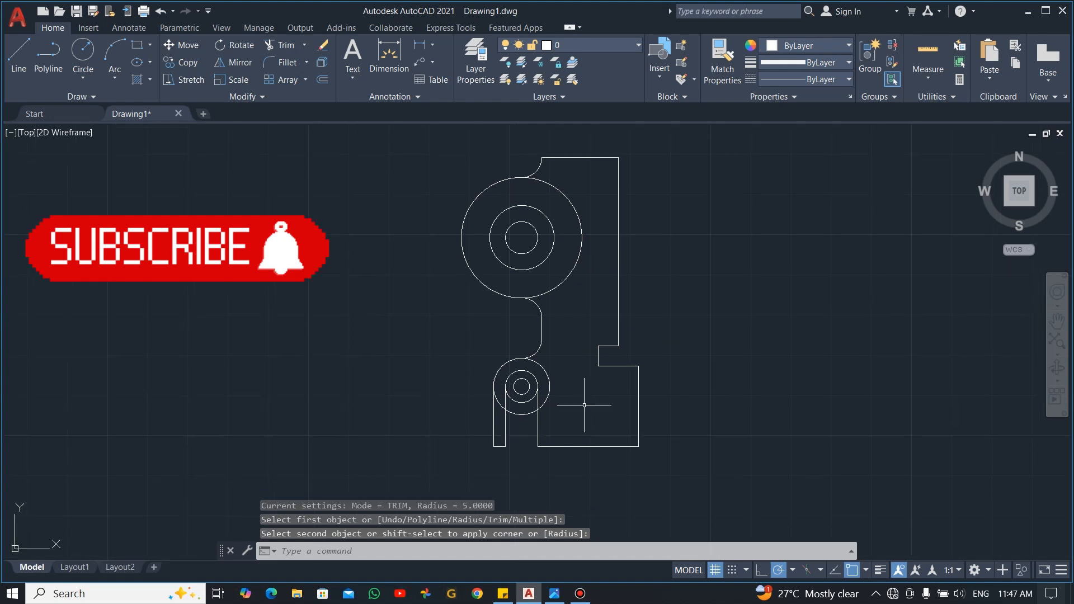
Check the corner radius in the reference image and fillet the outline's lower right corner with radius 6.
key(alt+Tab)
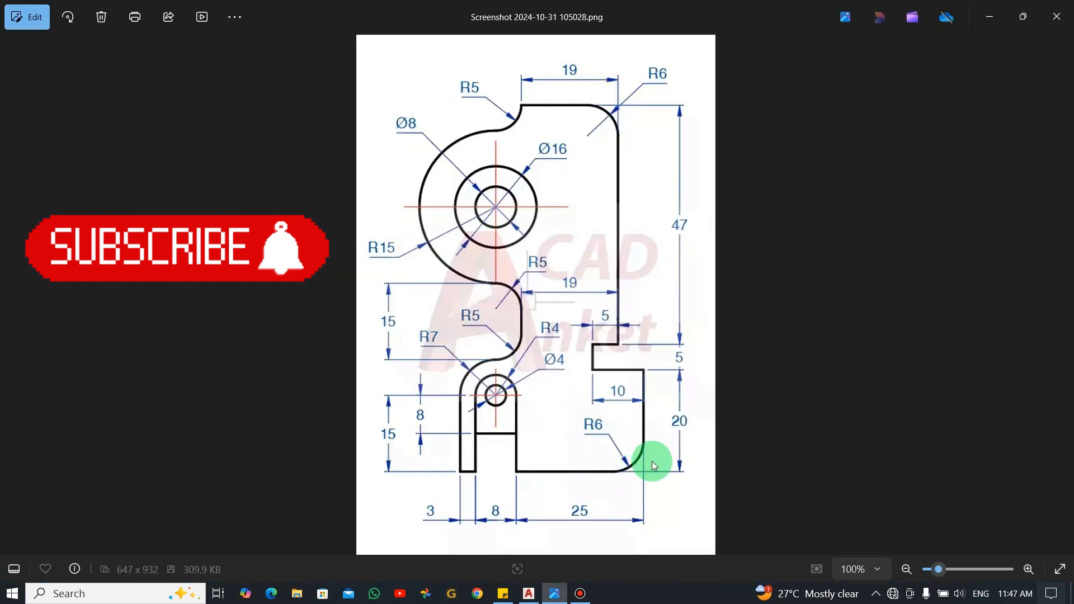
key(alt+Tab)
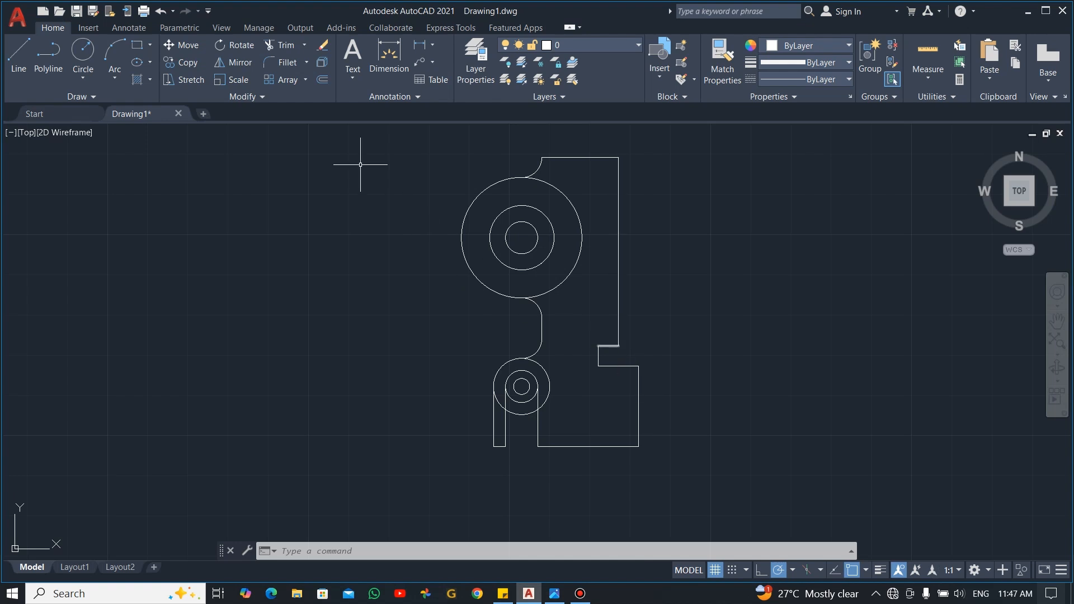
click(285, 62)
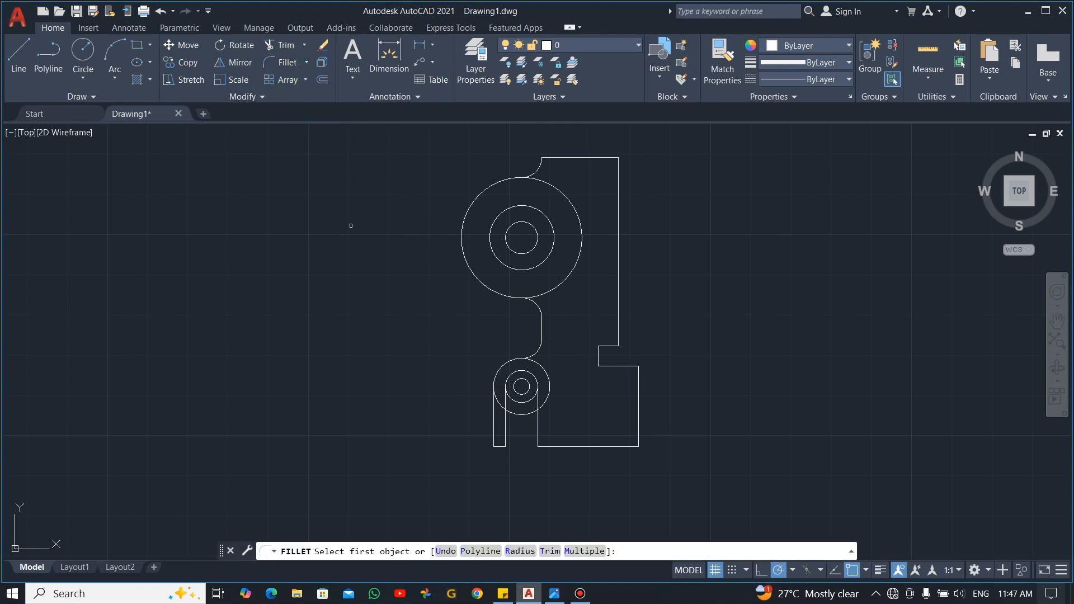
click(520, 551)
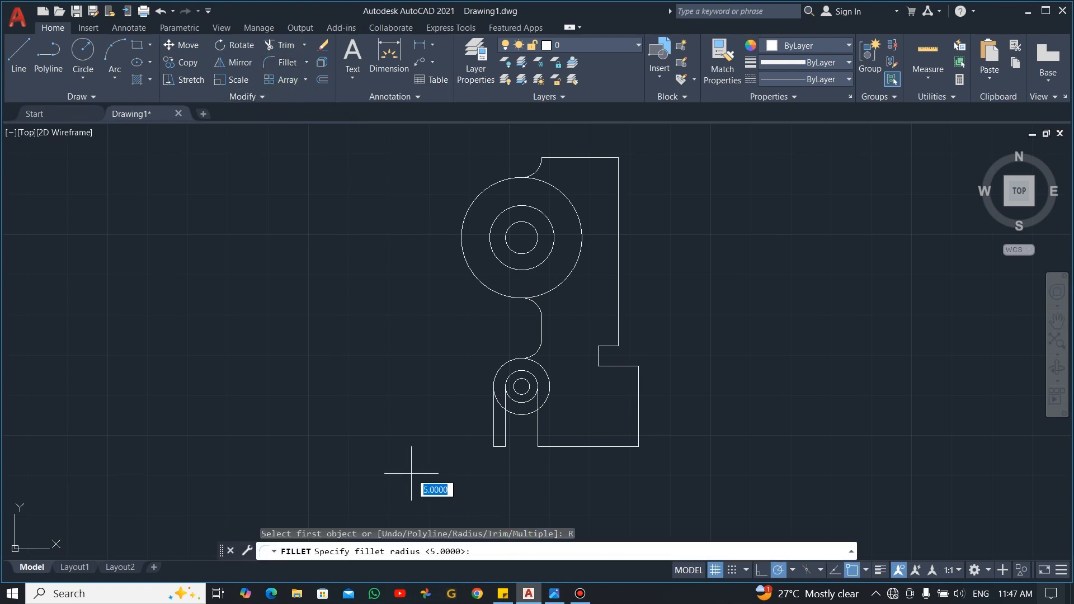
text(6)
key(Return)
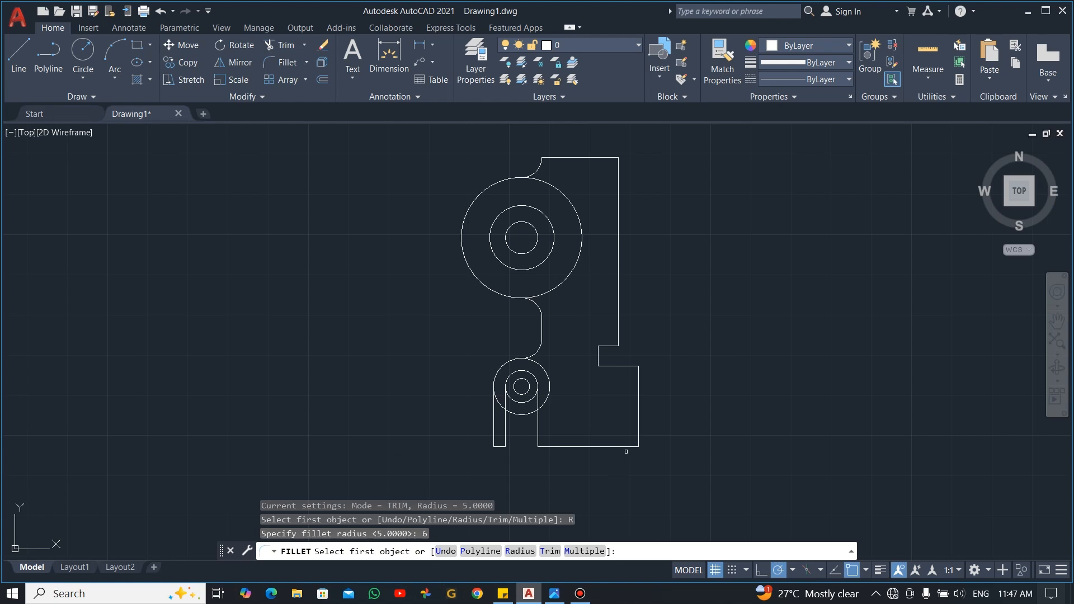
click(623, 448)
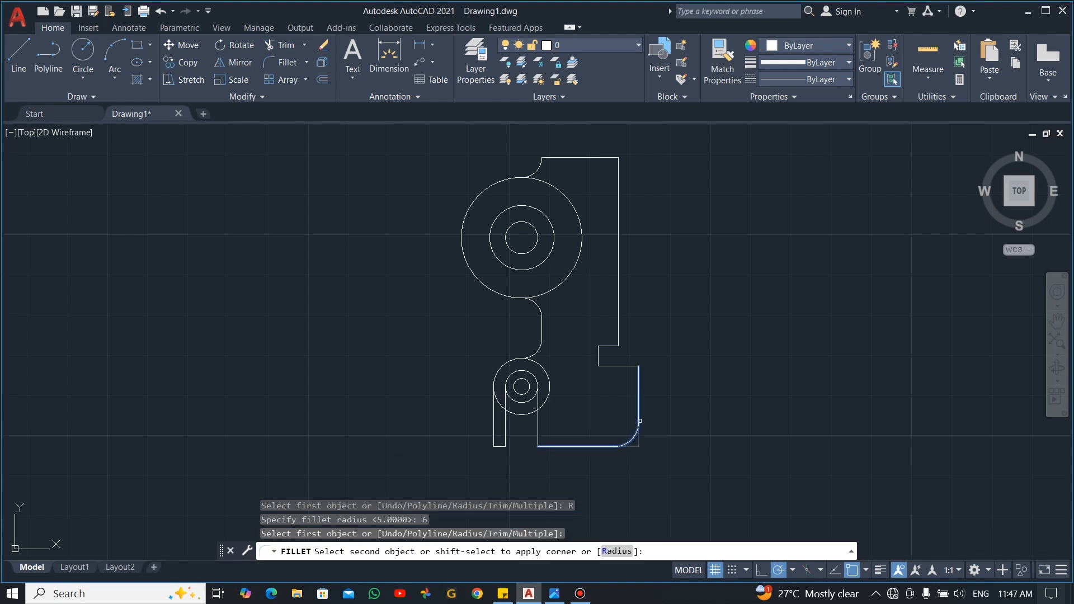
click(638, 415)
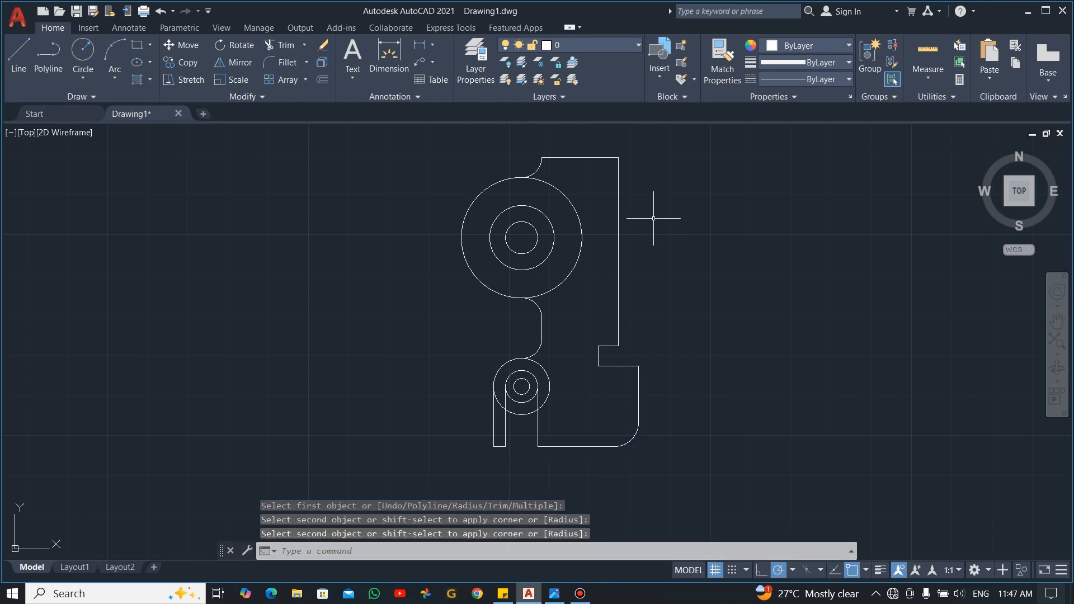
Fillet the outline's upper right corner with the same radius of 6.
key(Return)
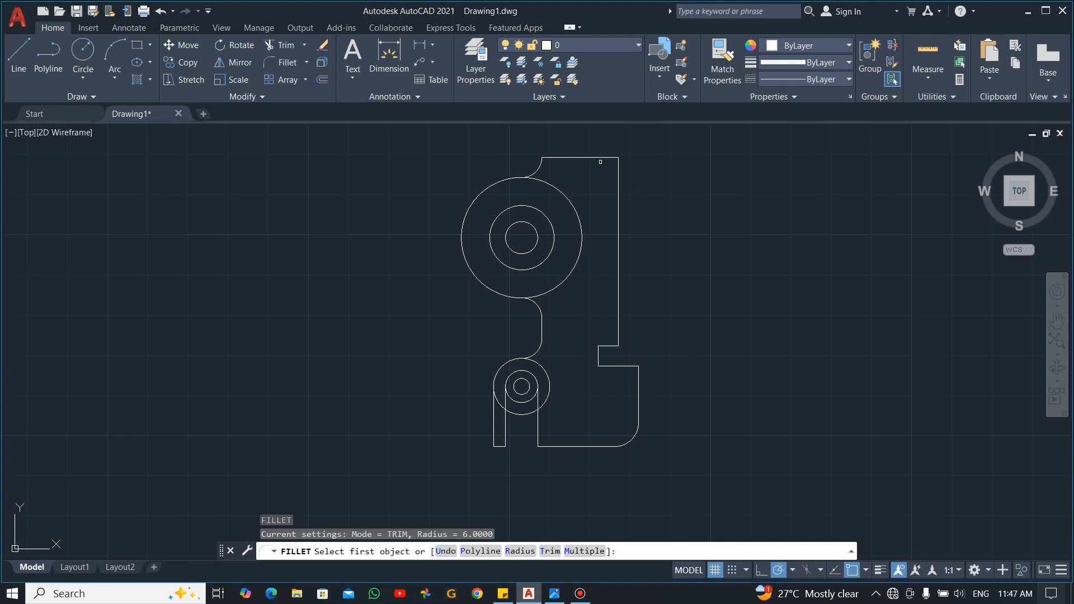
click(601, 159)
click(618, 199)
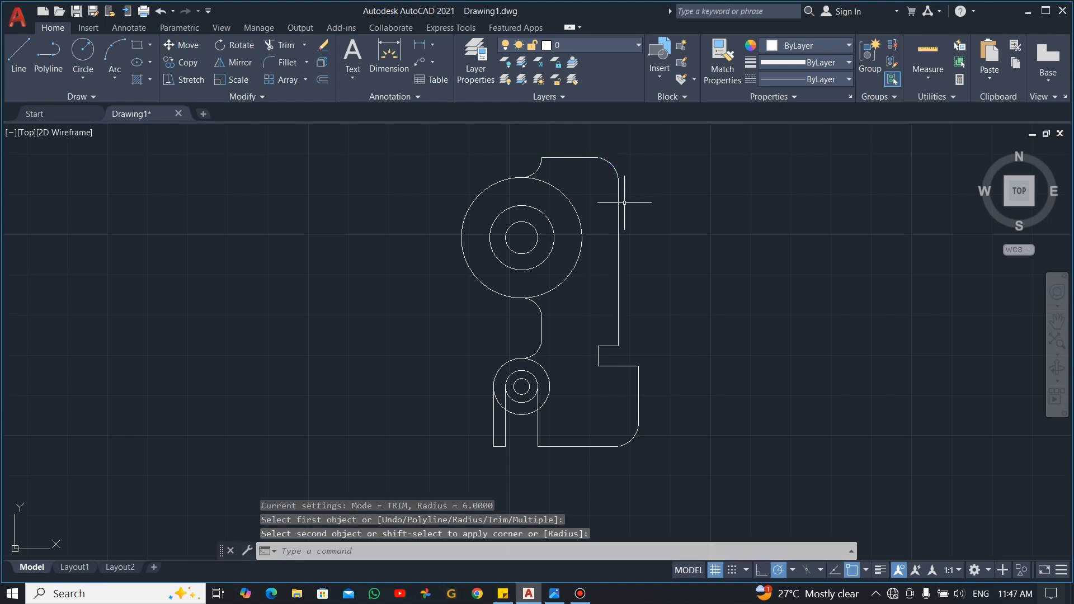
Trim away the right half of the radius 15 circle between its two radius 5 fillets.
key(alt+Tab)
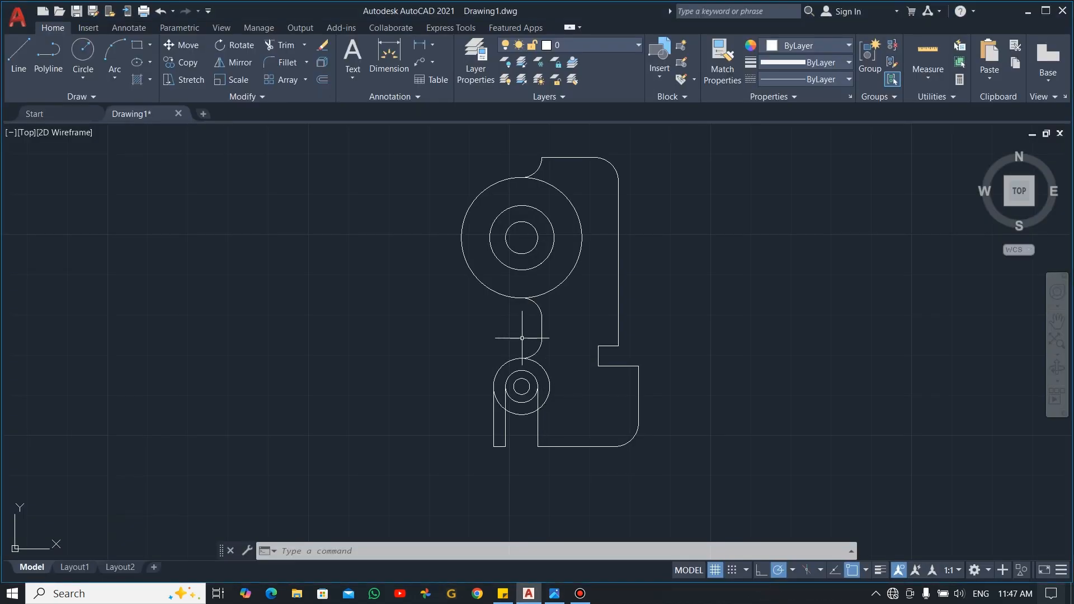
click(259, 42)
text(TR)
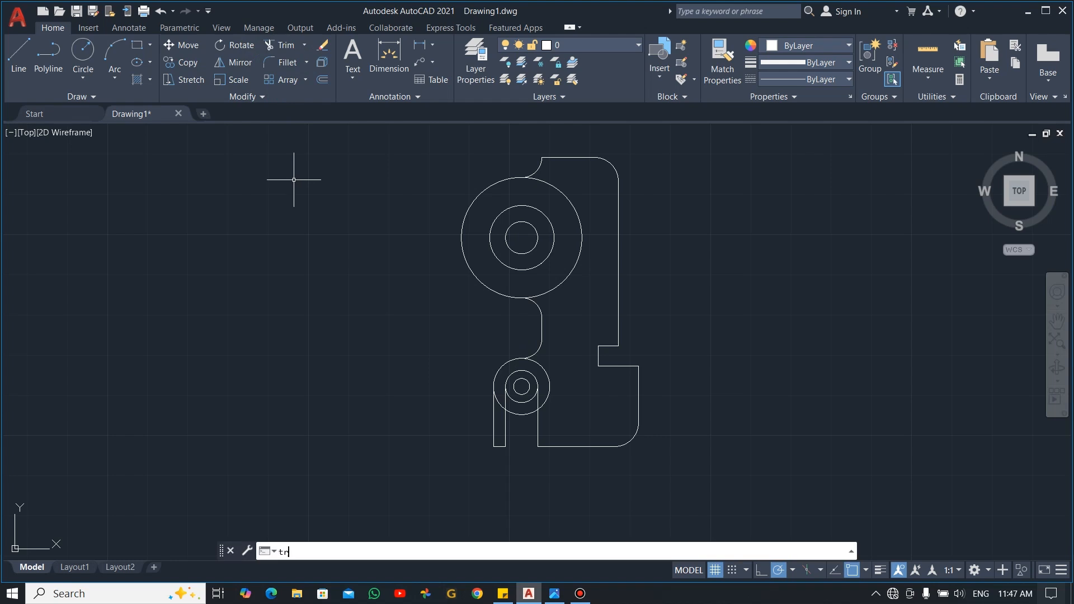
key(Return)
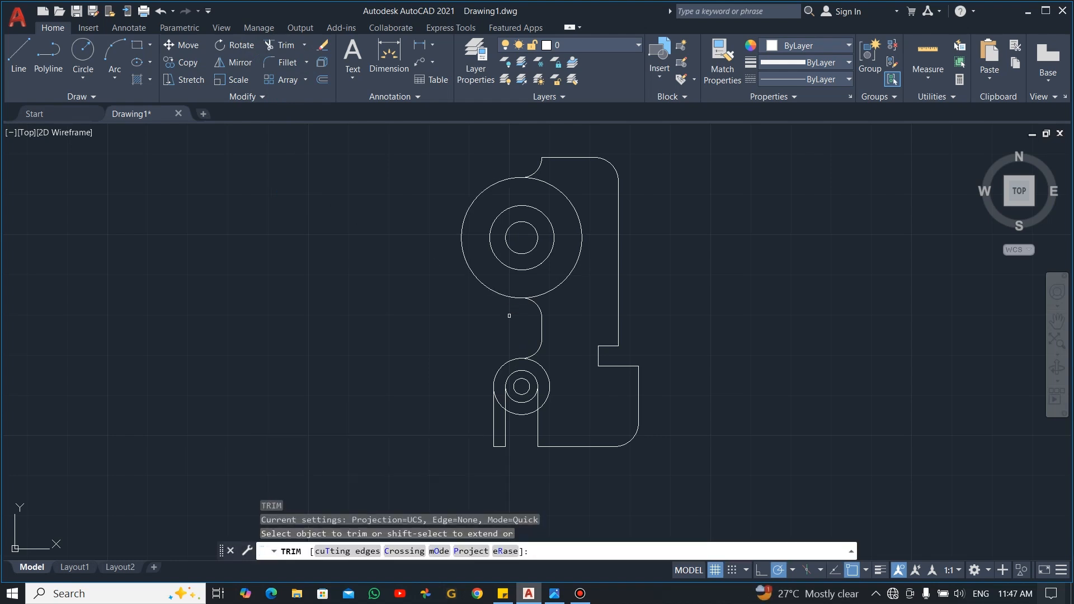
click(571, 203)
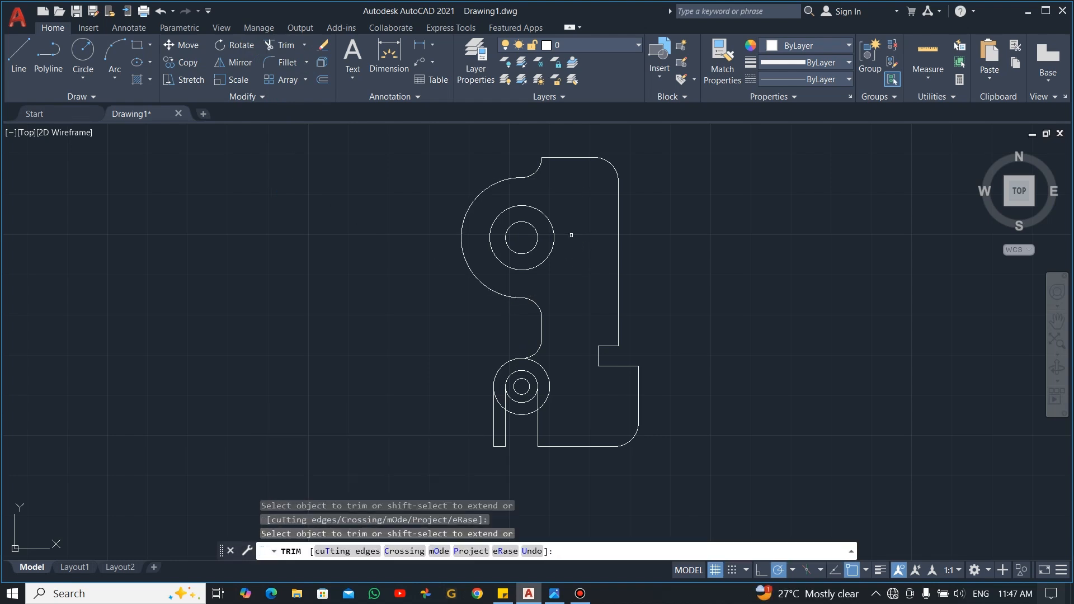
Following the reference image, trim the surplus arcs of the radius 7 circle and the lower half of the radius 4 circle.
scroll(530, 399, up, 4)
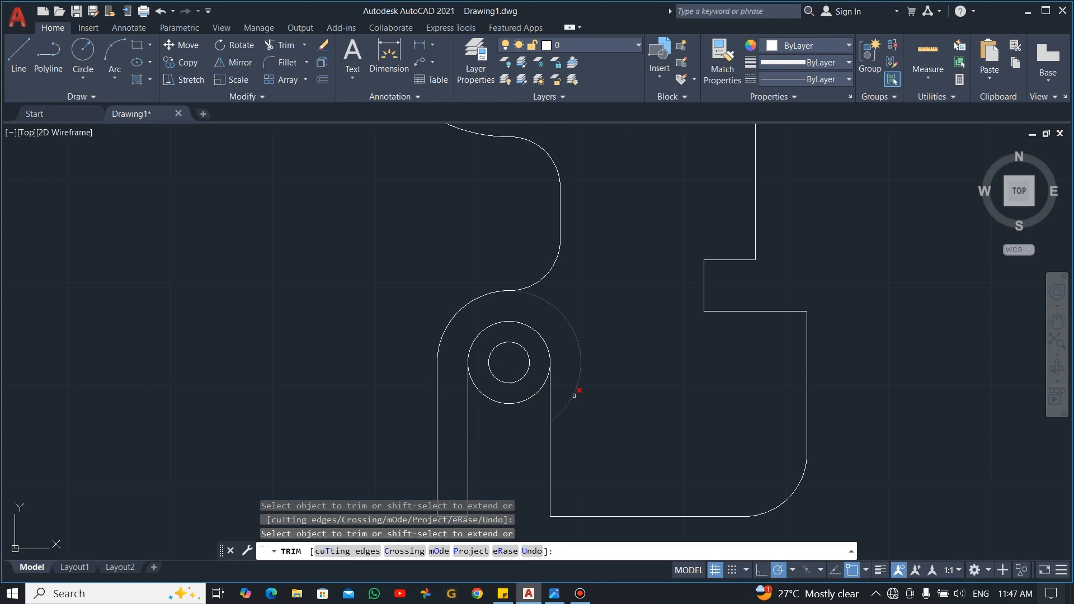
key(alt+Tab)
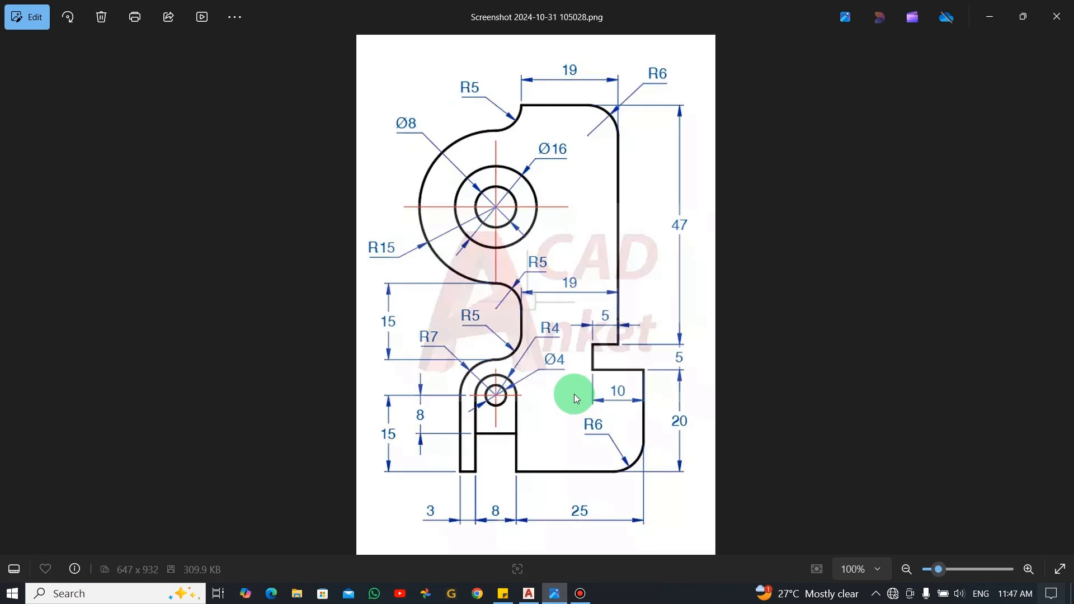
key(alt+Tab)
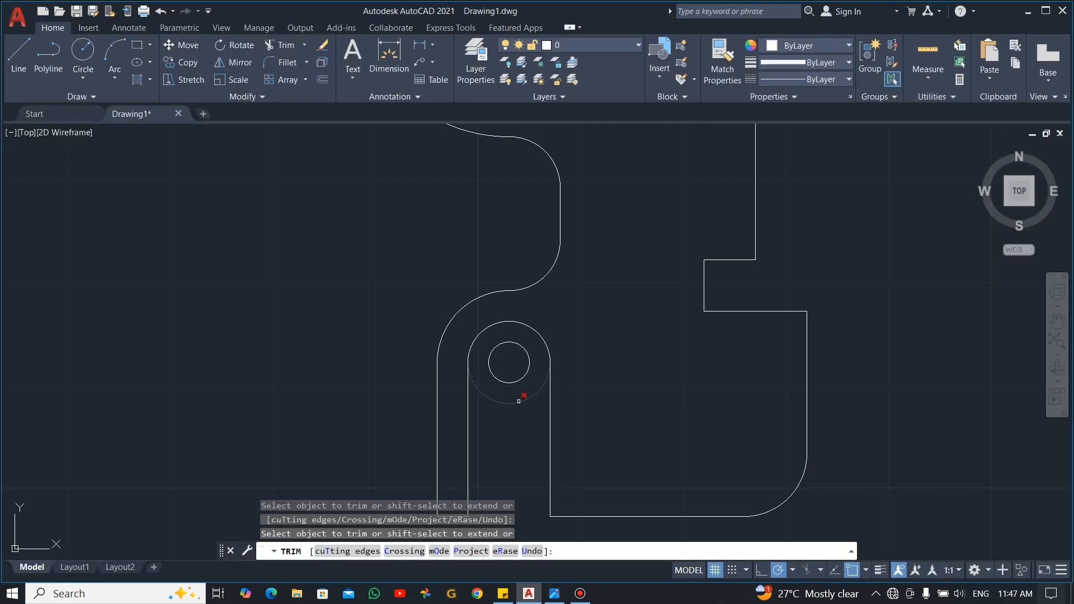
scroll(537, 401, down, 2)
key(Escape)
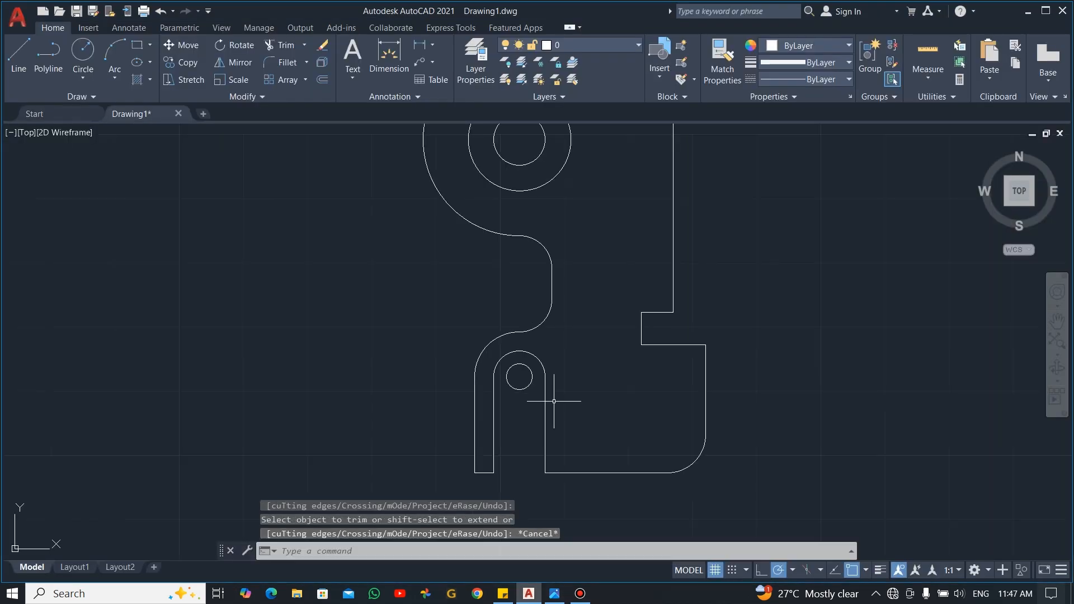
Following the reference image, draw a horizontal line across the slot, 8 below the ends of its radius 4 arc.
key(alt+Tab)
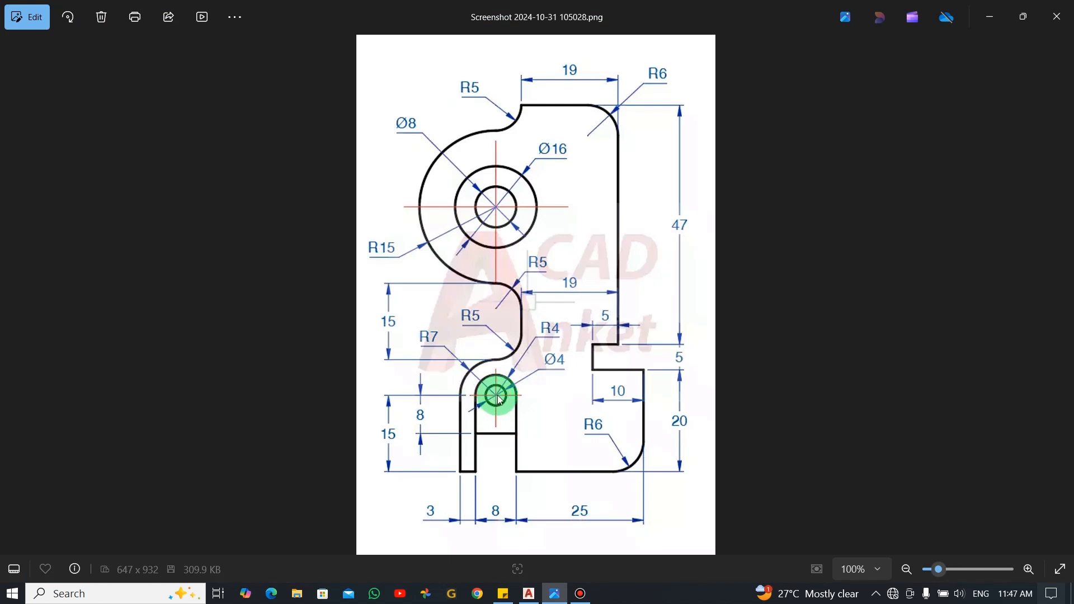
key(alt+Tab)
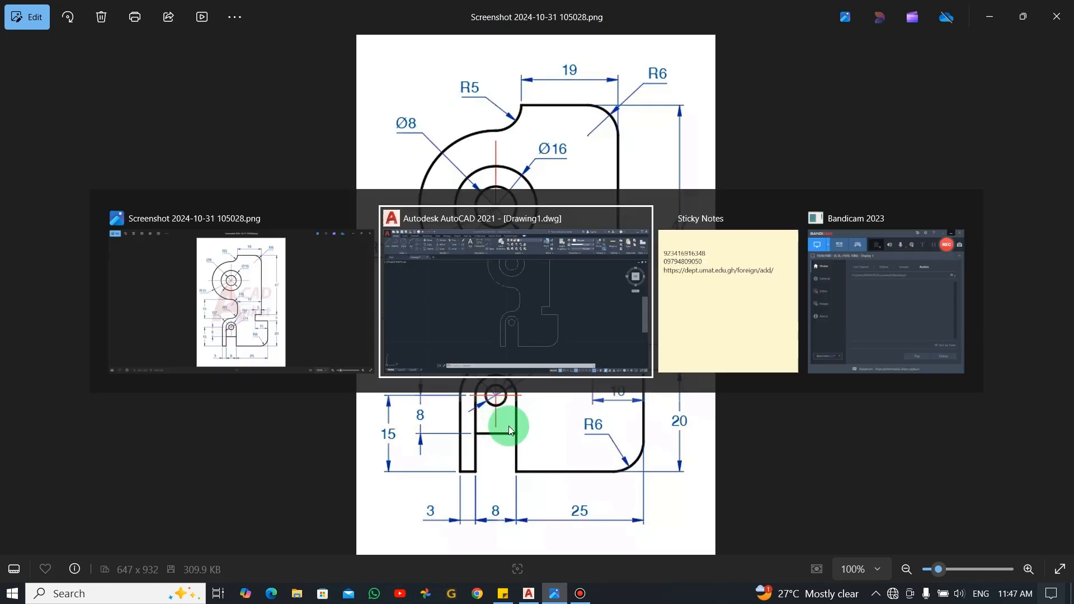
click(18, 58)
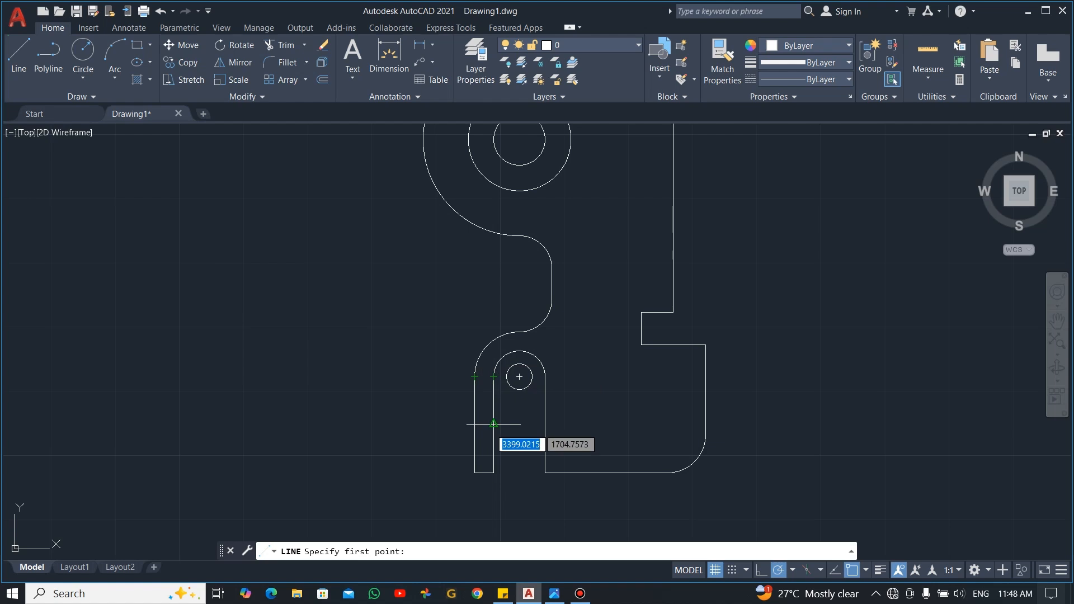
text(8)
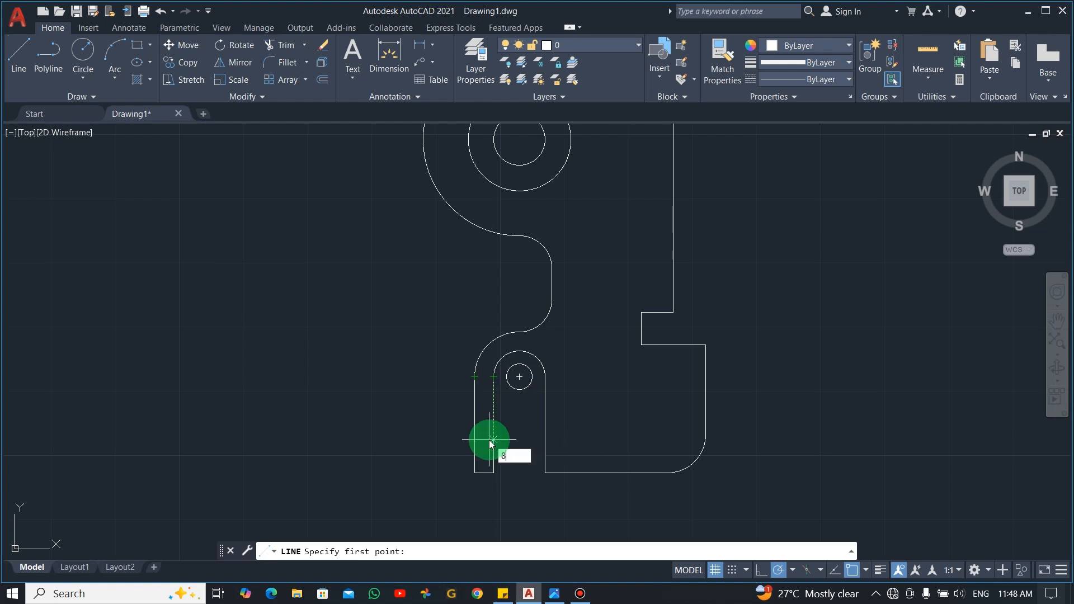
key(Return)
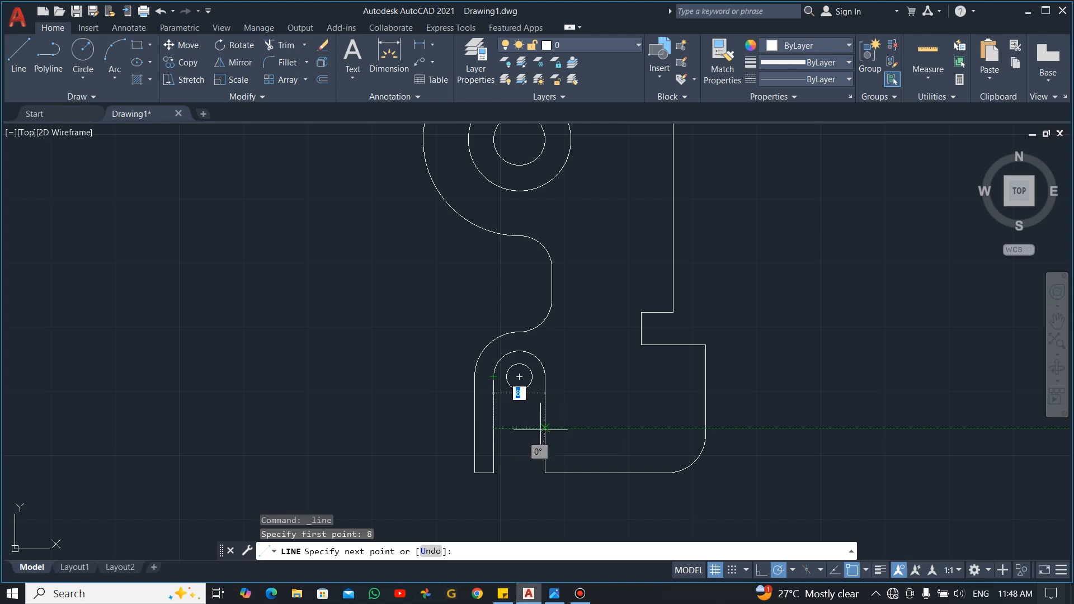
click(545, 428)
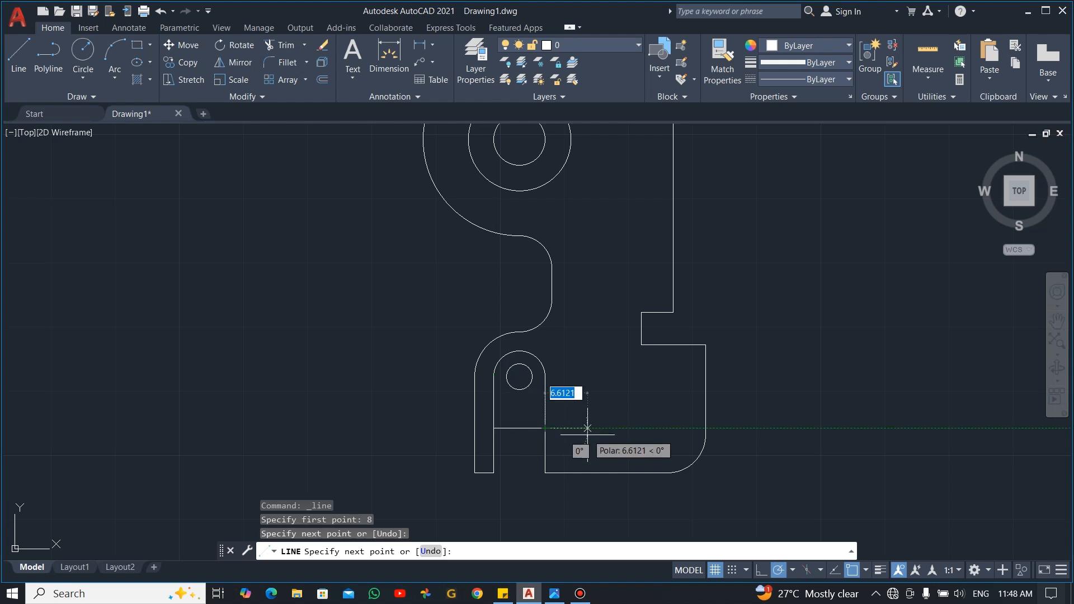
key(Escape)
Examine the whole profile and compare it with the reference image.
scroll(582, 408, down, 3)
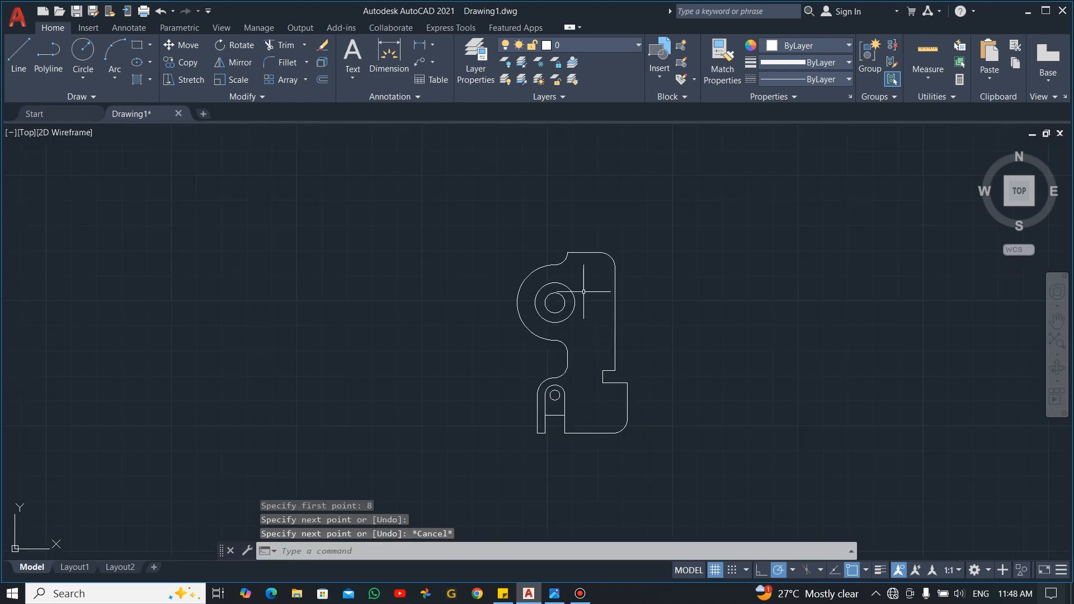
scroll(584, 291, up, 2)
scroll(589, 443, up, 1)
scroll(588, 443, down, 1)
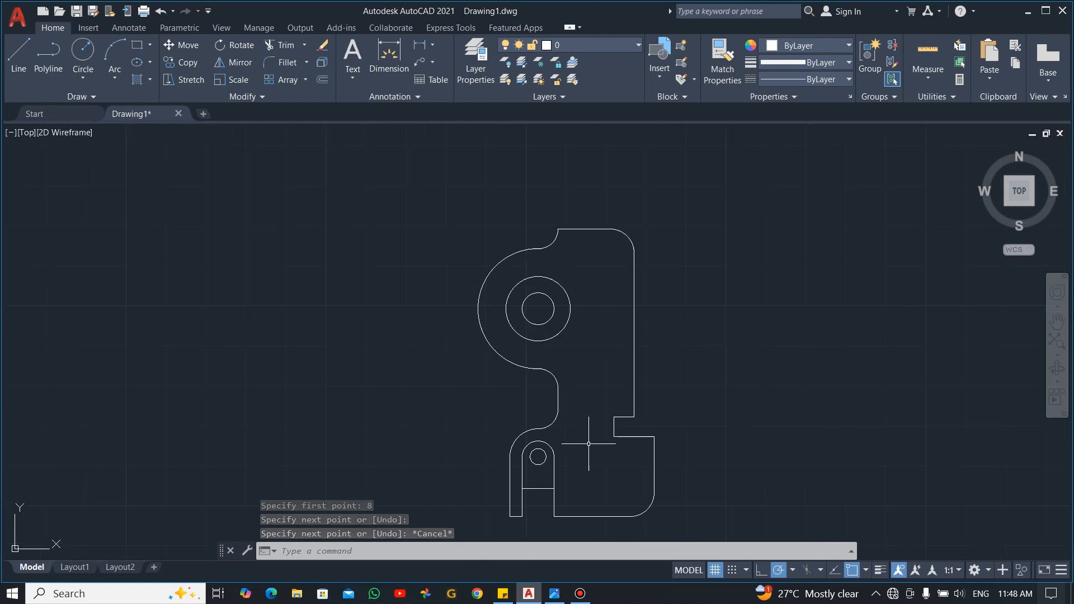
middle_drag(591, 399, 578, 333)
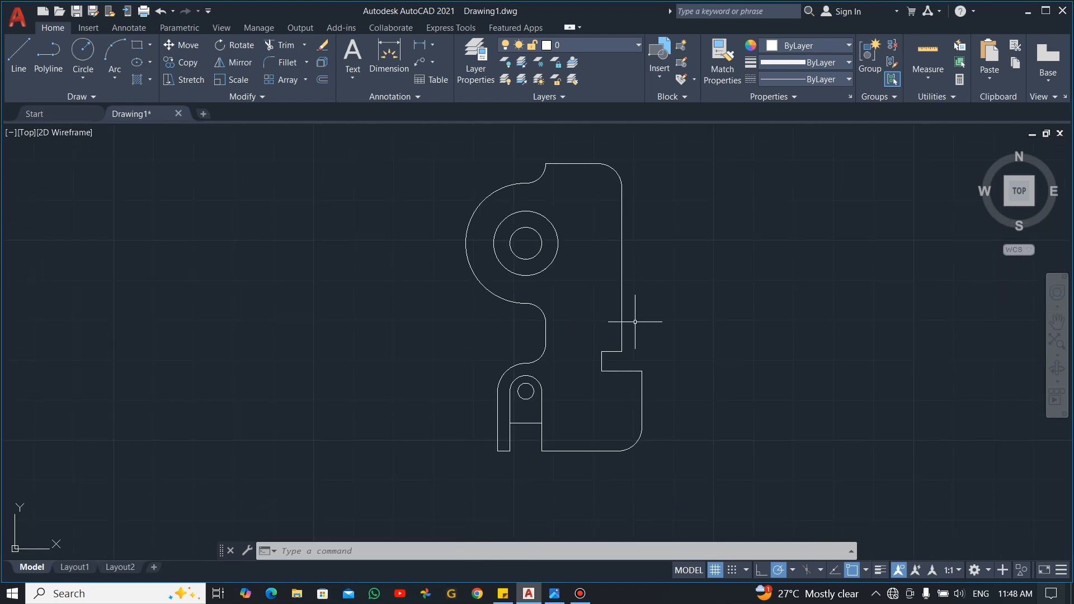
key(alt+Tab)
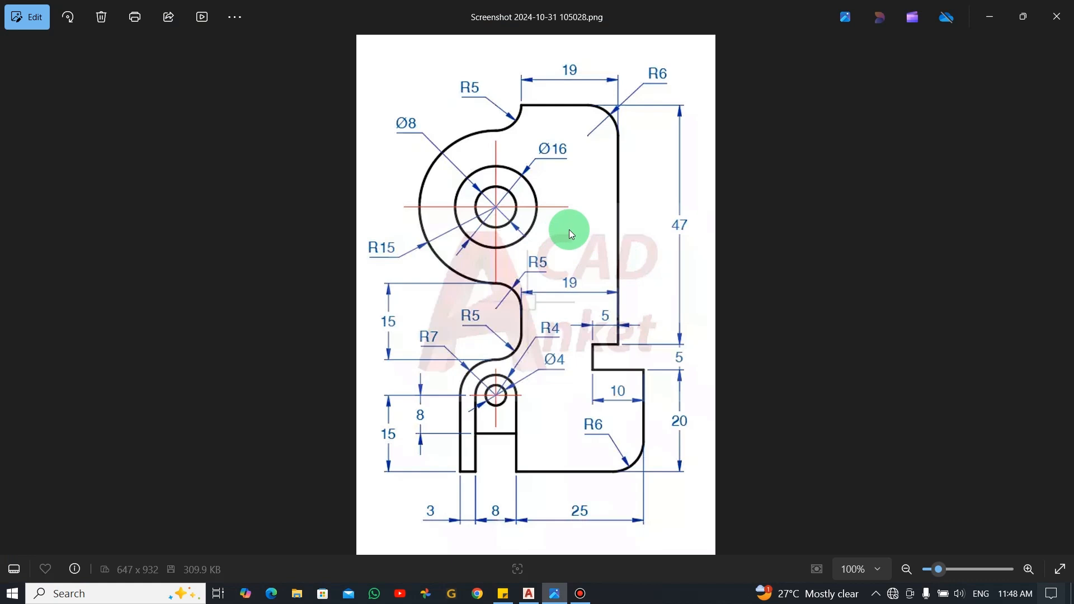
key(alt+Tab)
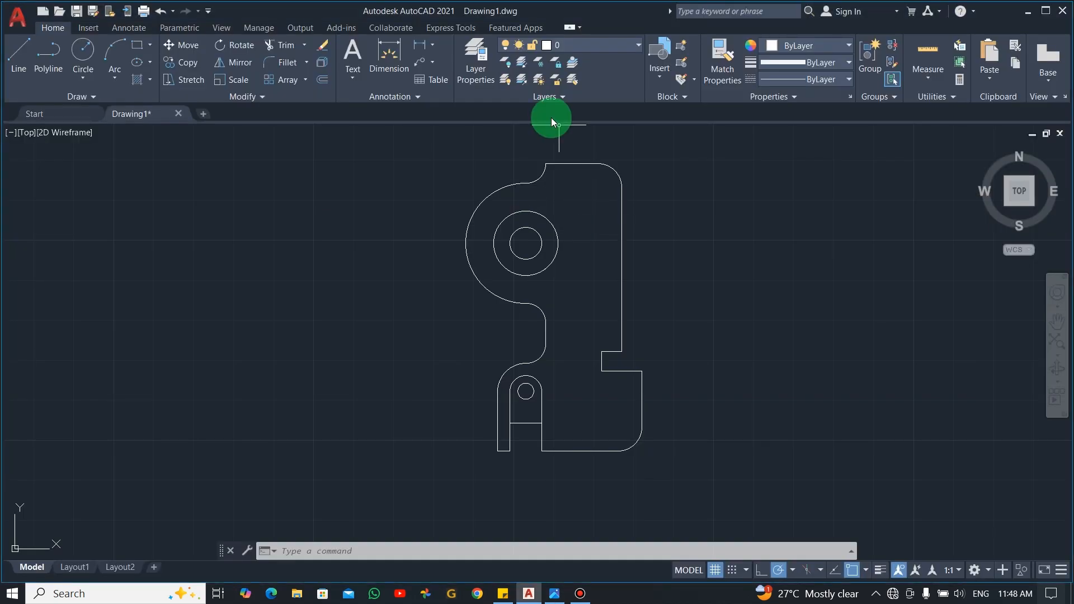
Add two diameter dimensions to the upper 16 mm circle, with their texts outside the outline at the upper left.
click(436, 49)
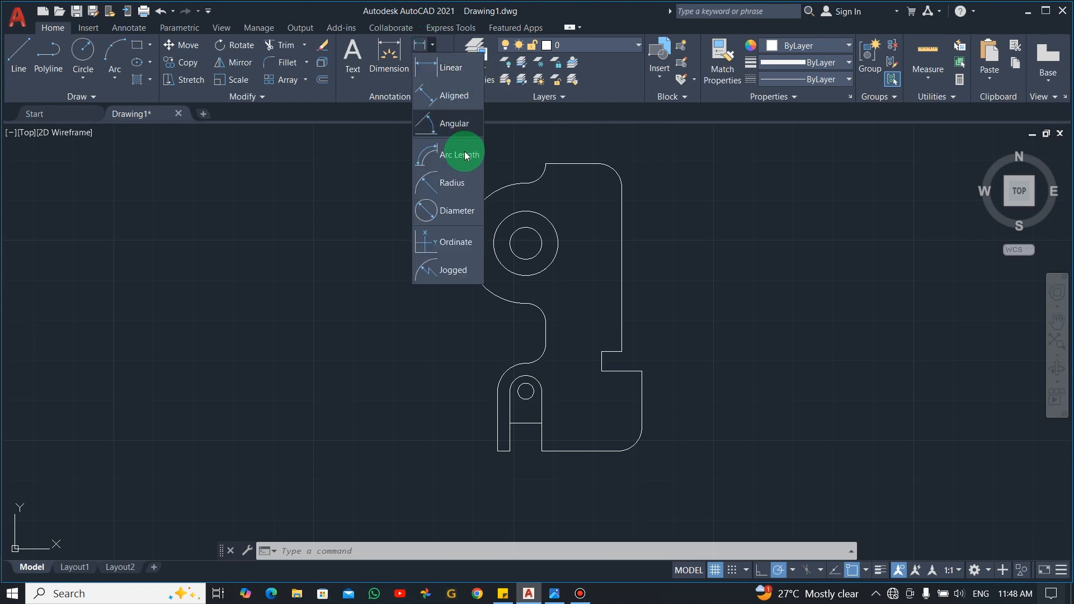
click(457, 211)
click(504, 218)
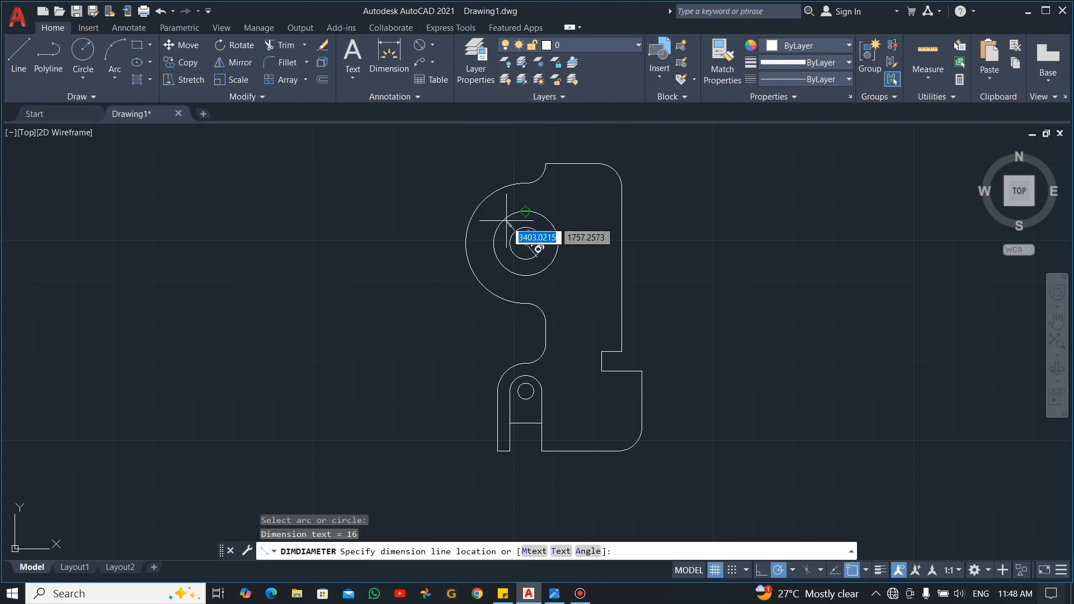
click(442, 164)
key(Return)
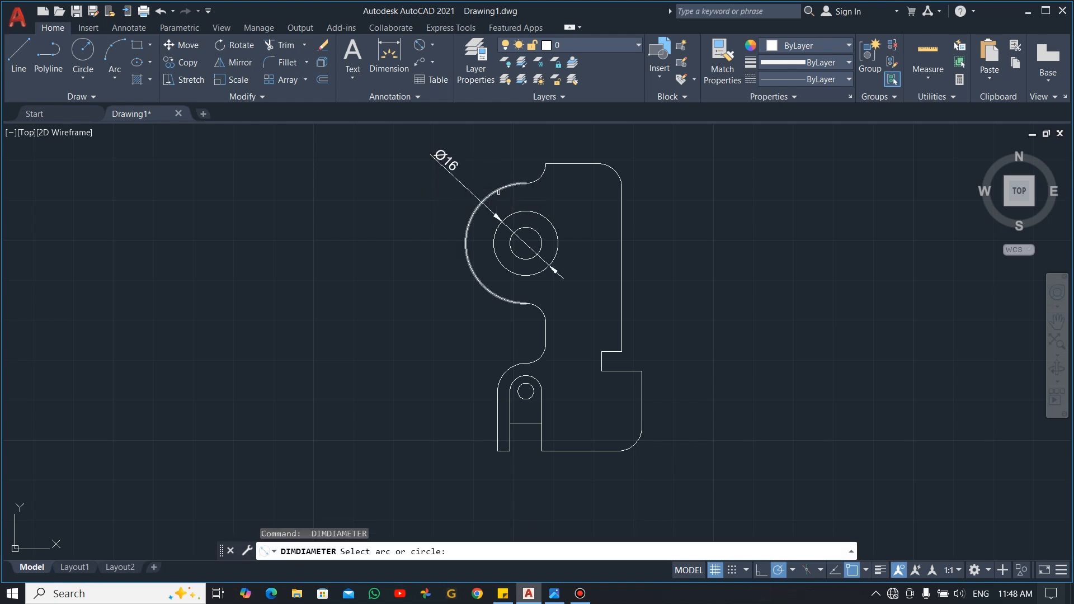
click(497, 228)
click(395, 211)
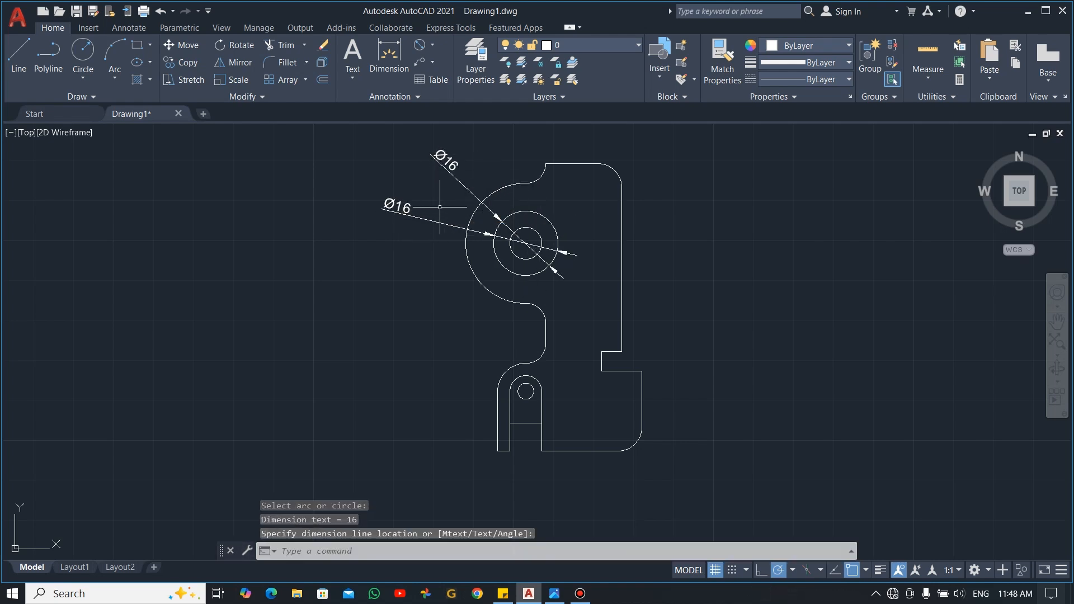
Add a radius dimension to the large upper arc, with its text to the left of the outline.
click(433, 48)
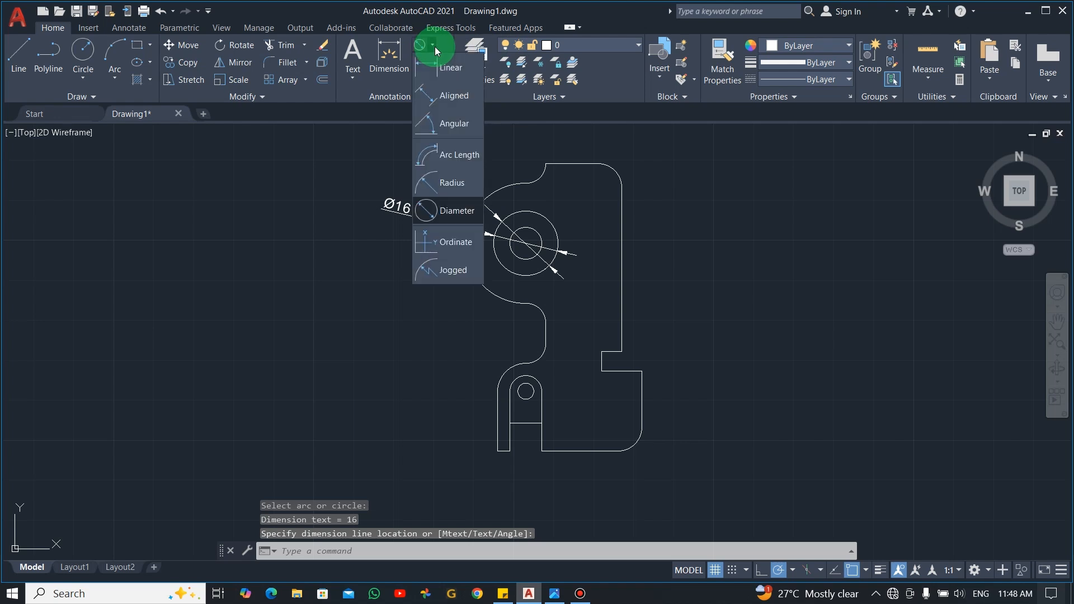
click(441, 184)
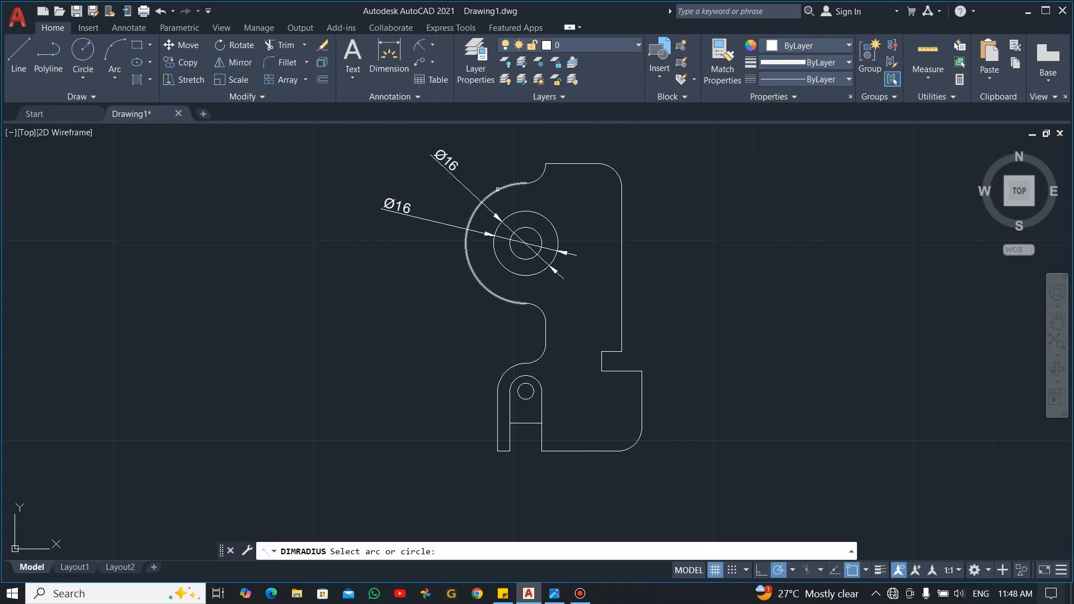
click(497, 190)
click(392, 264)
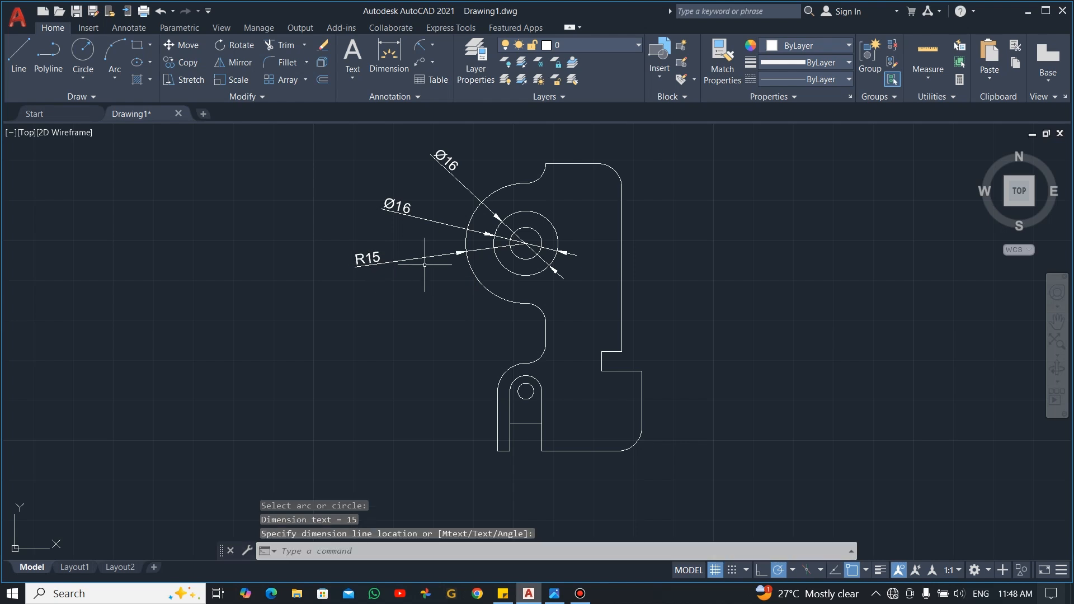
key(Escape)
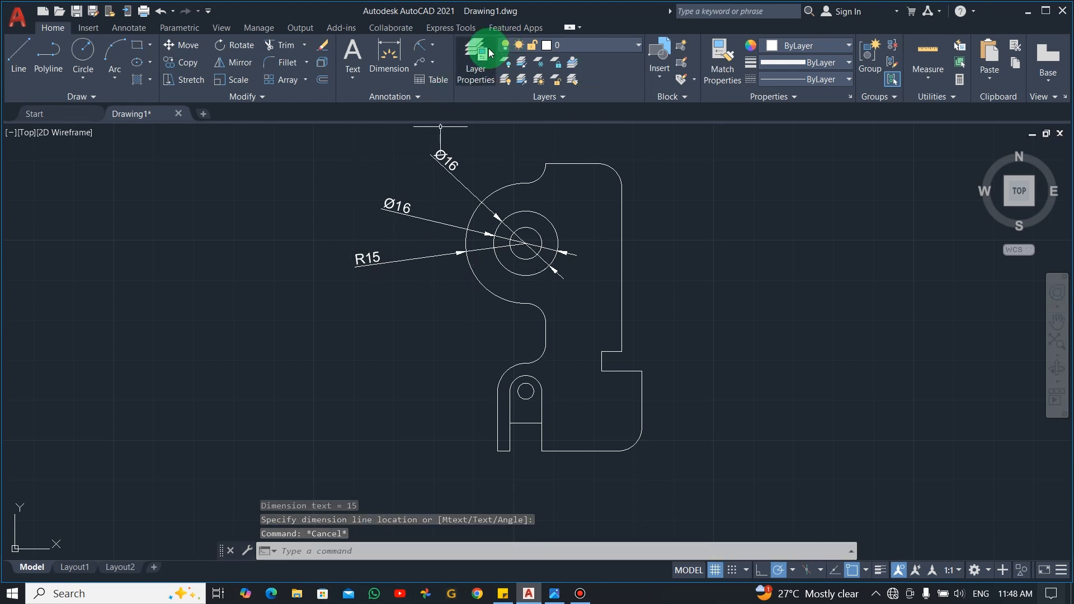
Create a layer named DIM and set its colour to index 90.
click(476, 60)
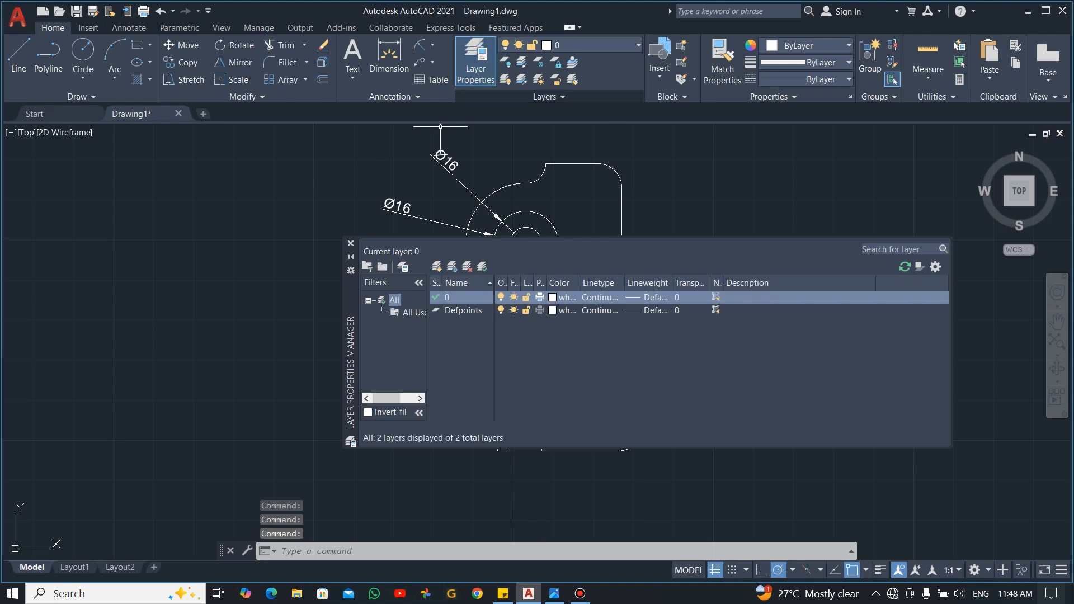
click(436, 266)
text(DIM)
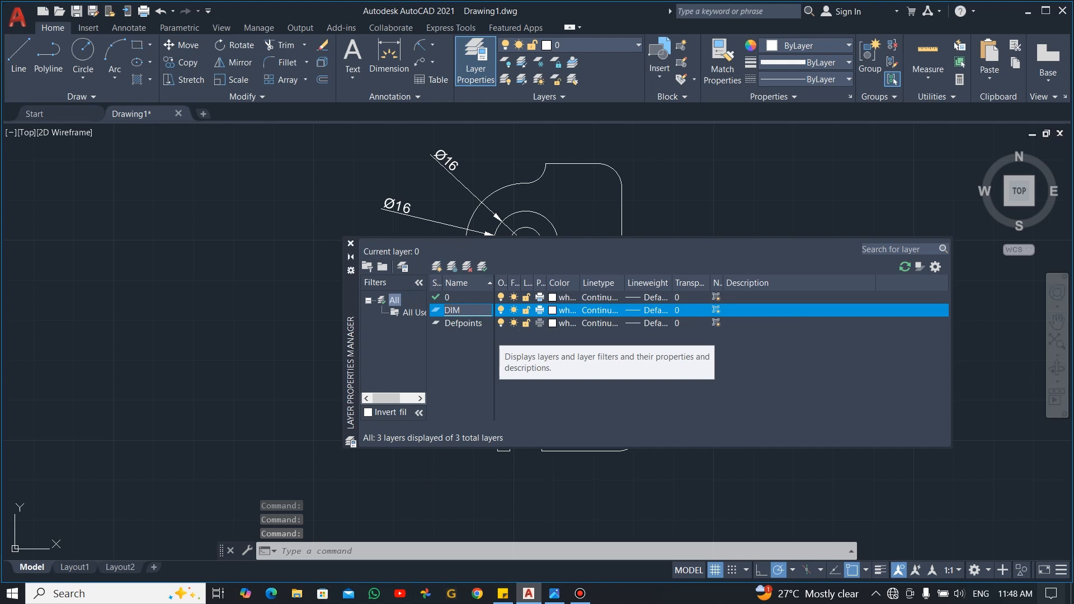
click(597, 323)
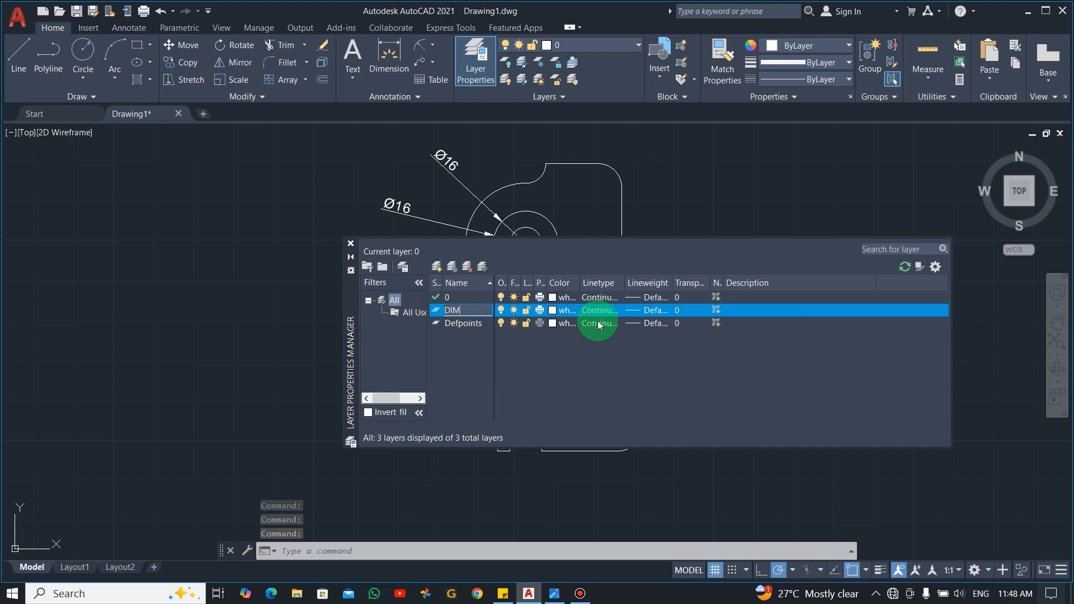
click(566, 320)
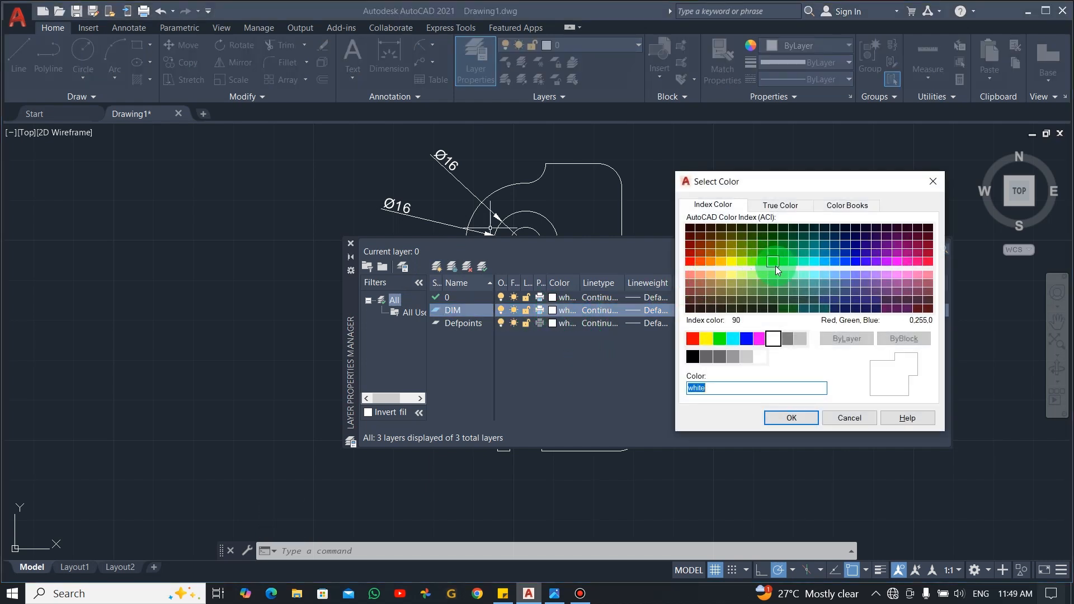
click(773, 261)
click(791, 418)
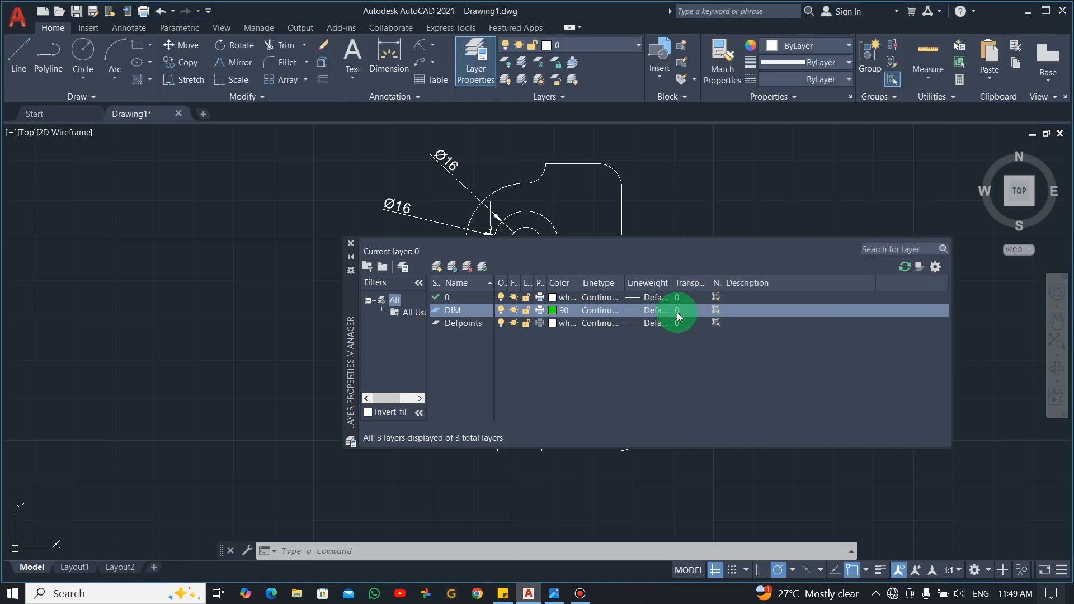
click(351, 246)
Move the two diameter dimensions and the radius dimension to the DIM layer, accepting colour 90 for that layer.
mouse_move(446, 253)
mouse_down()
mouse_move(453, 160)
mouse_move(343, 304)
mouse_move(353, 307)
mouse_up()
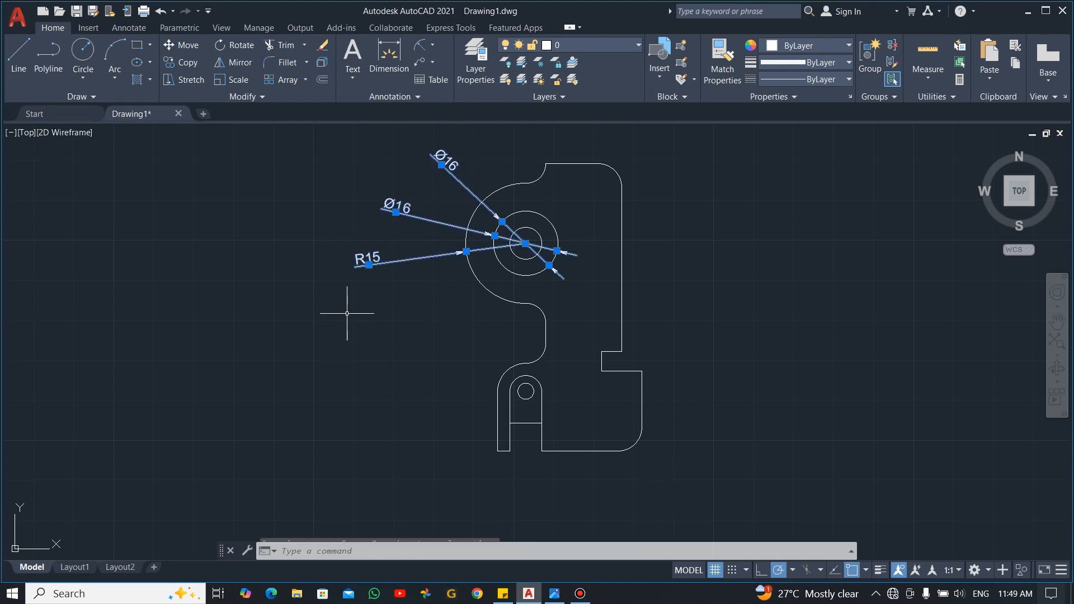
click(637, 47)
click(552, 95)
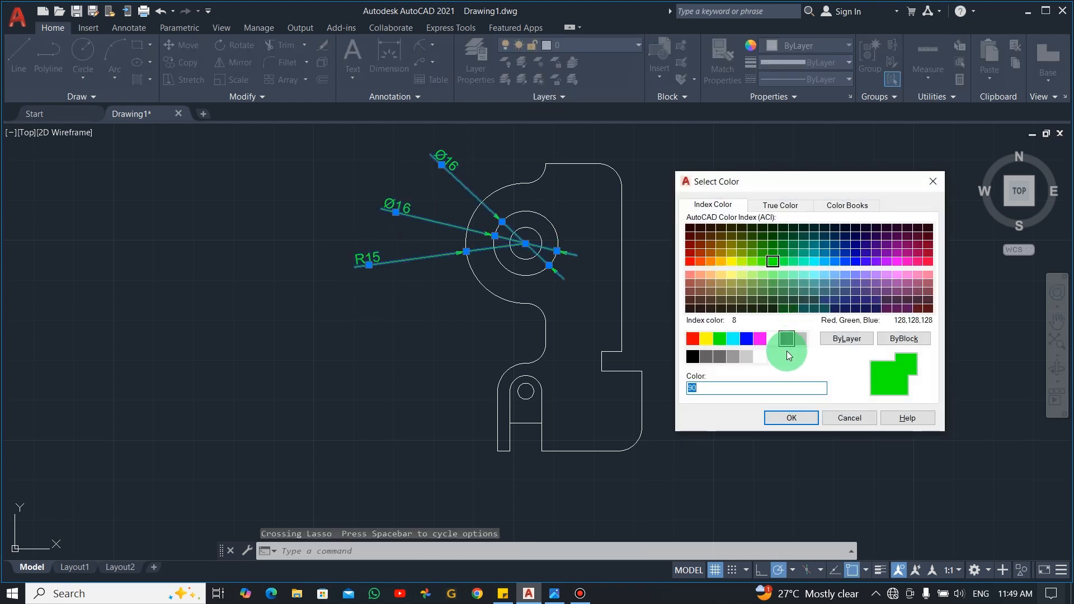
click(801, 422)
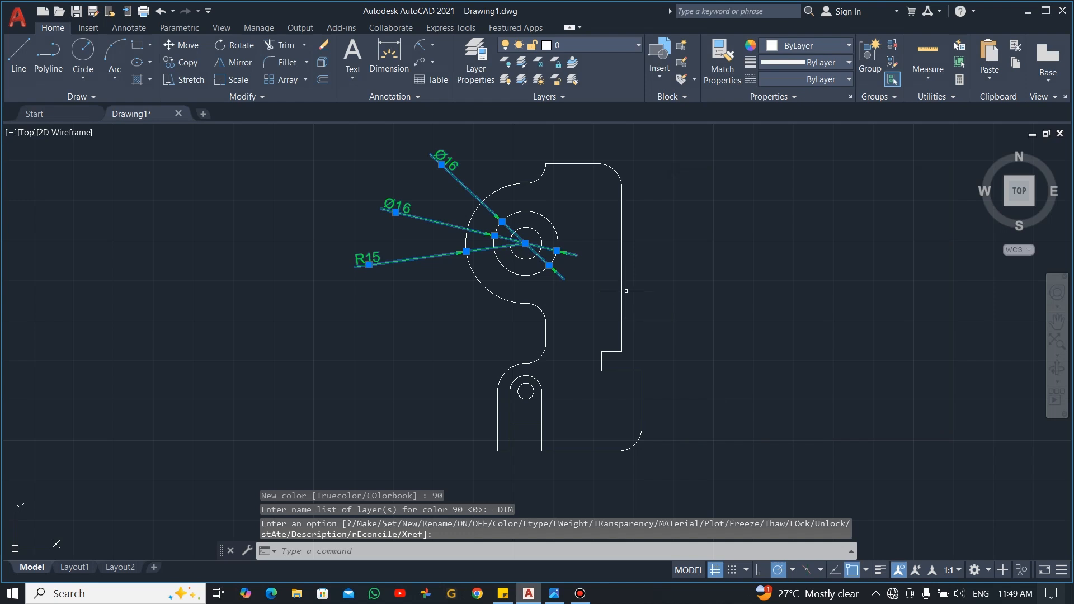
Assign the selected dimensions to the DIM layer, clear the selection and make DIM the current layer.
click(636, 45)
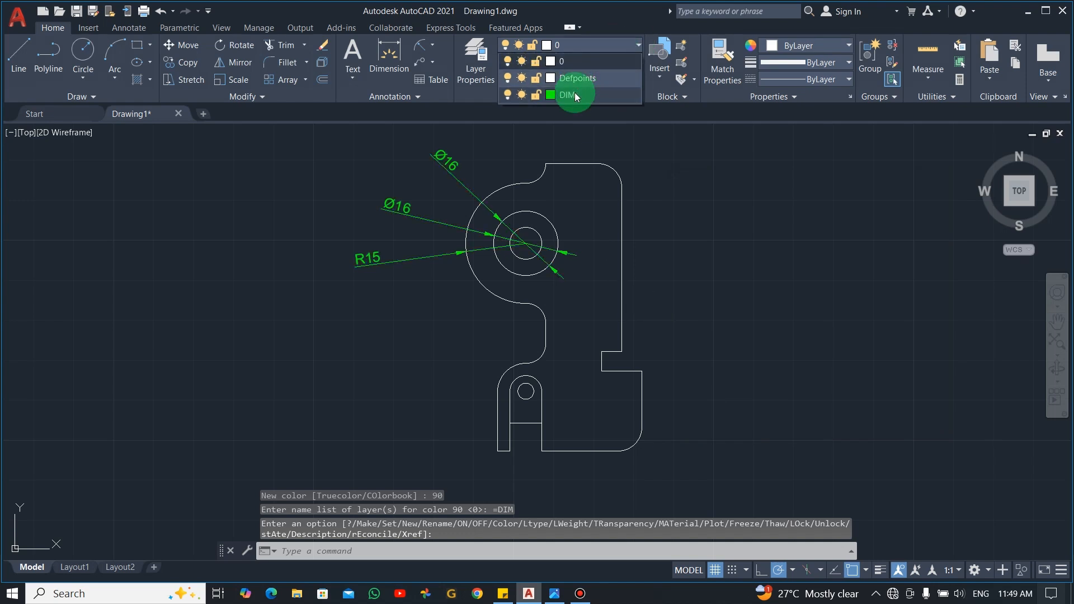
click(575, 93)
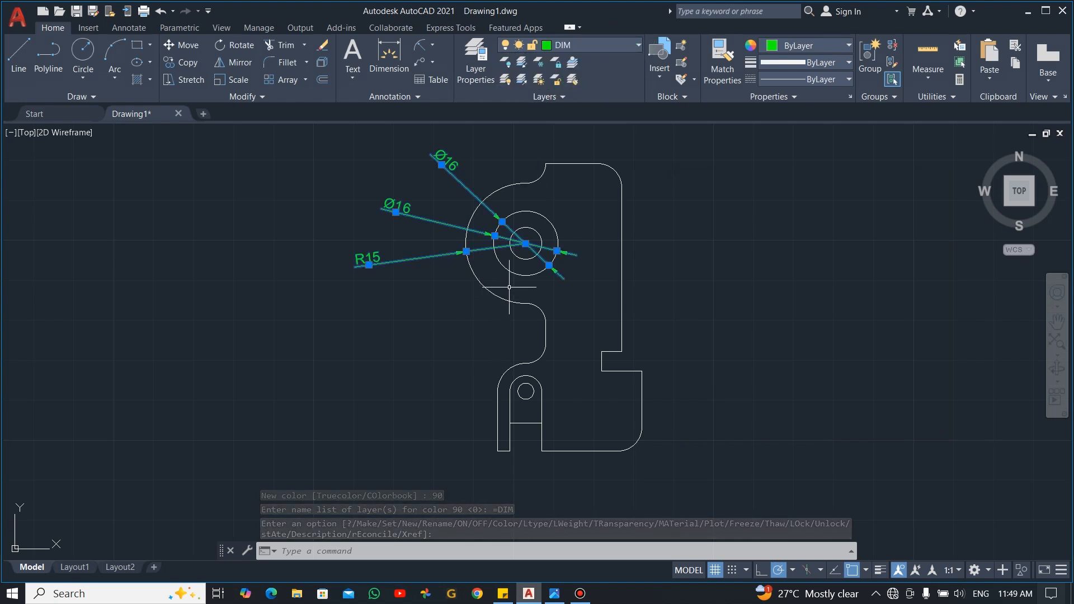
key(Escape)
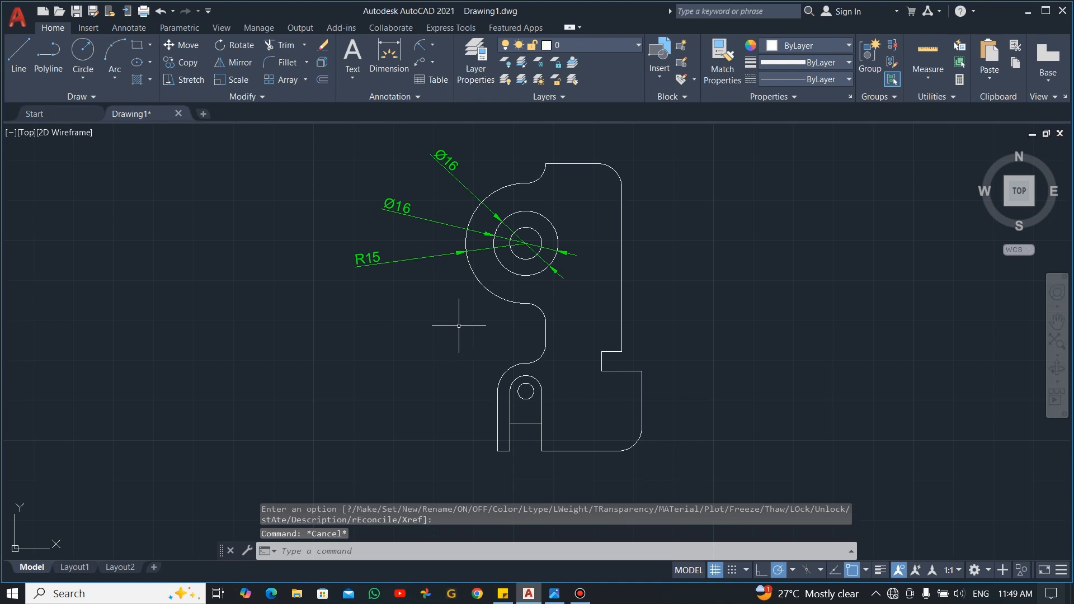
click(636, 45)
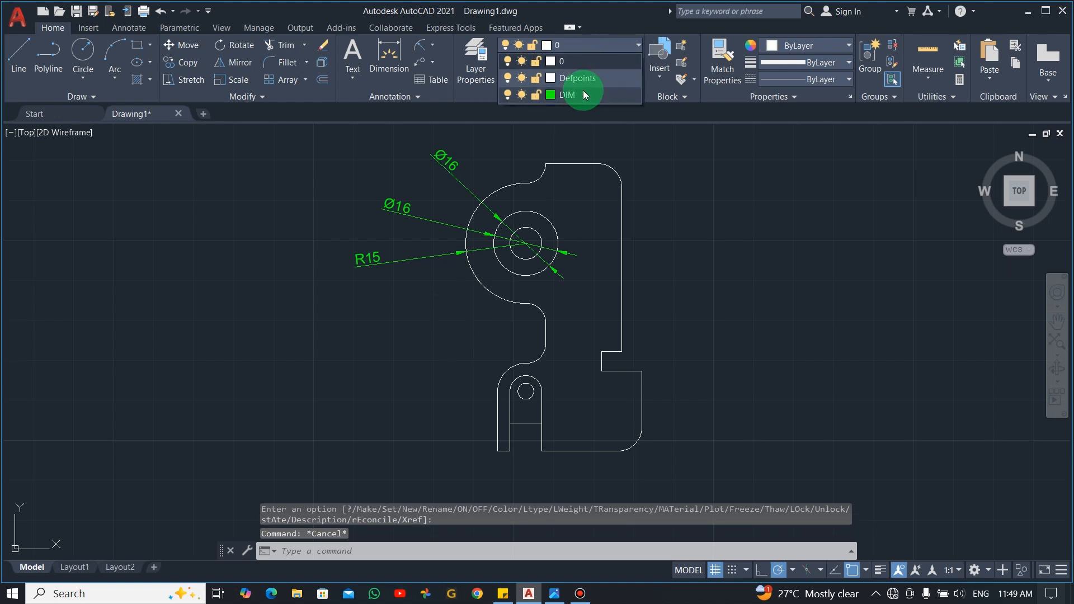
click(583, 90)
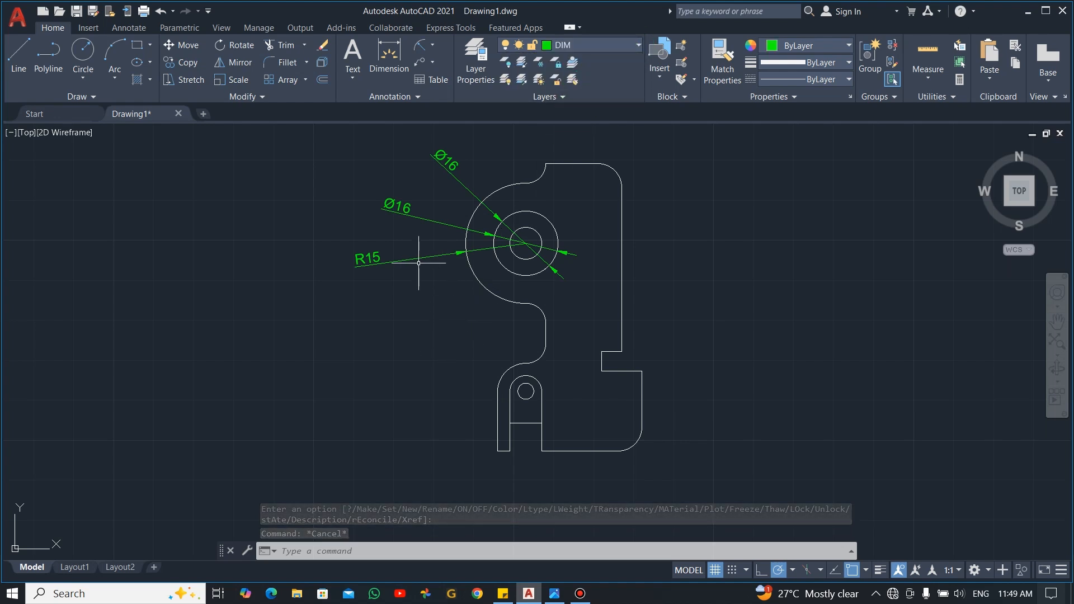
Add a radius dimension to the concave arc joining the large upper arc and the top edge, with its text inside the outline.
click(433, 45)
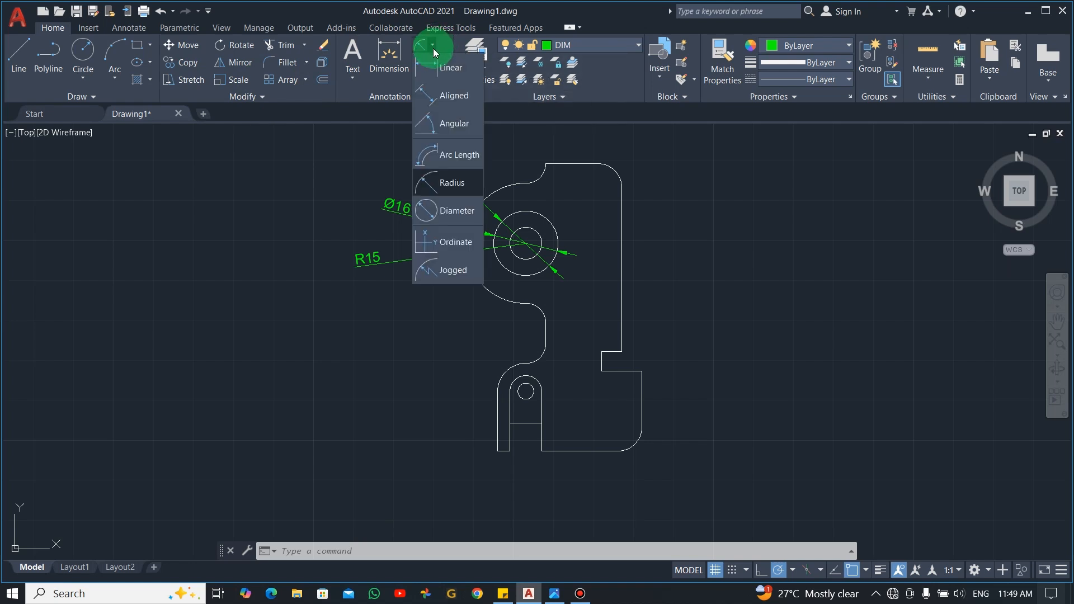
click(446, 190)
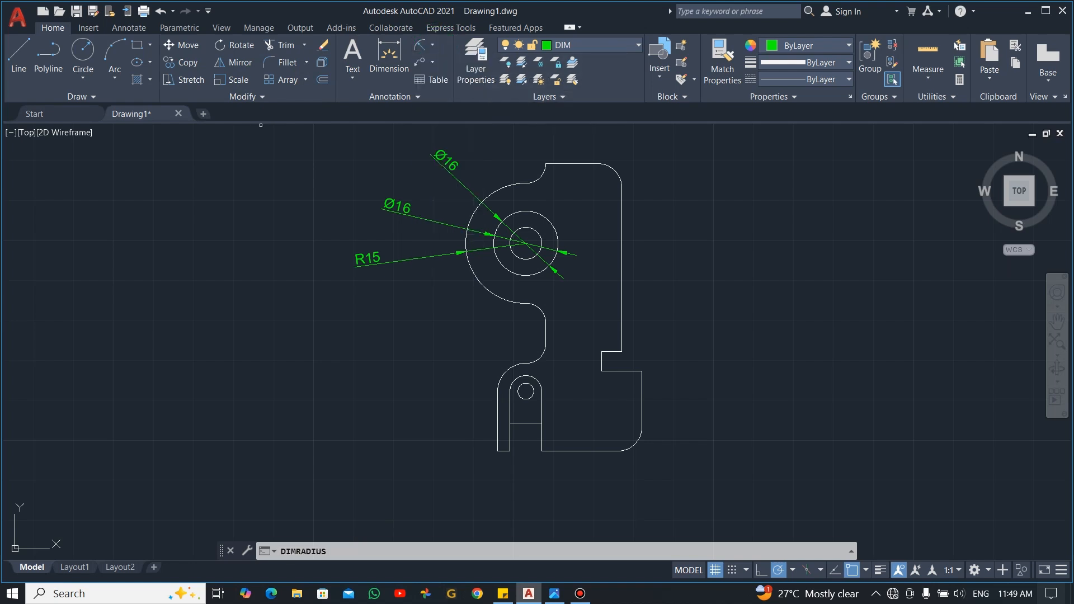
click(538, 175)
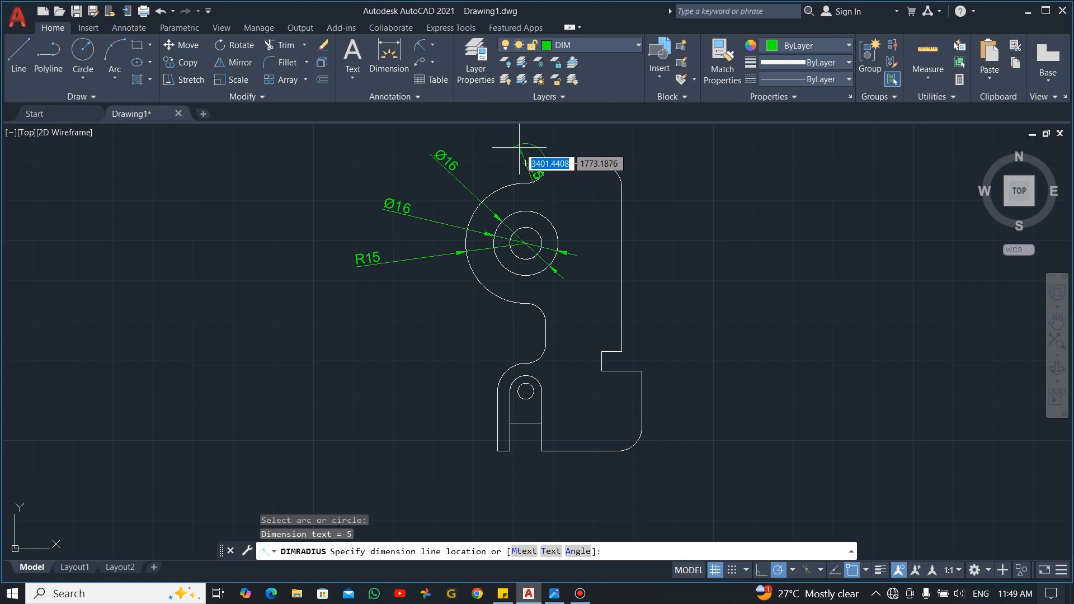
scroll(515, 149, up, 2)
scroll(518, 158, down, 2)
middle_drag(520, 159, 527, 230)
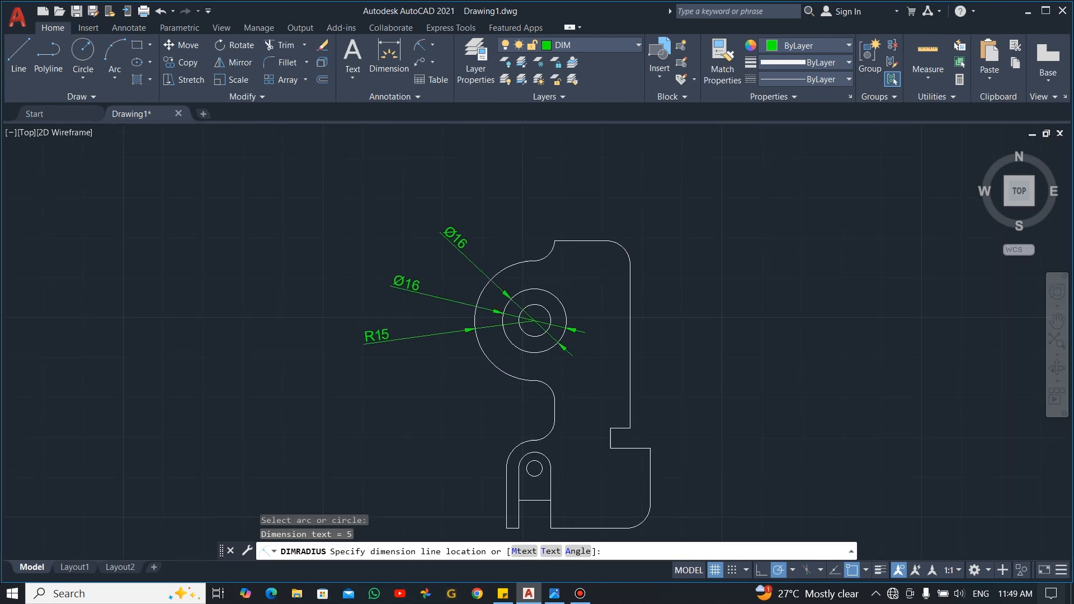
click(553, 266)
Add radius dimensions to the upper-right and lower-right rounded corners, with both texts outside the outline.
key(Return)
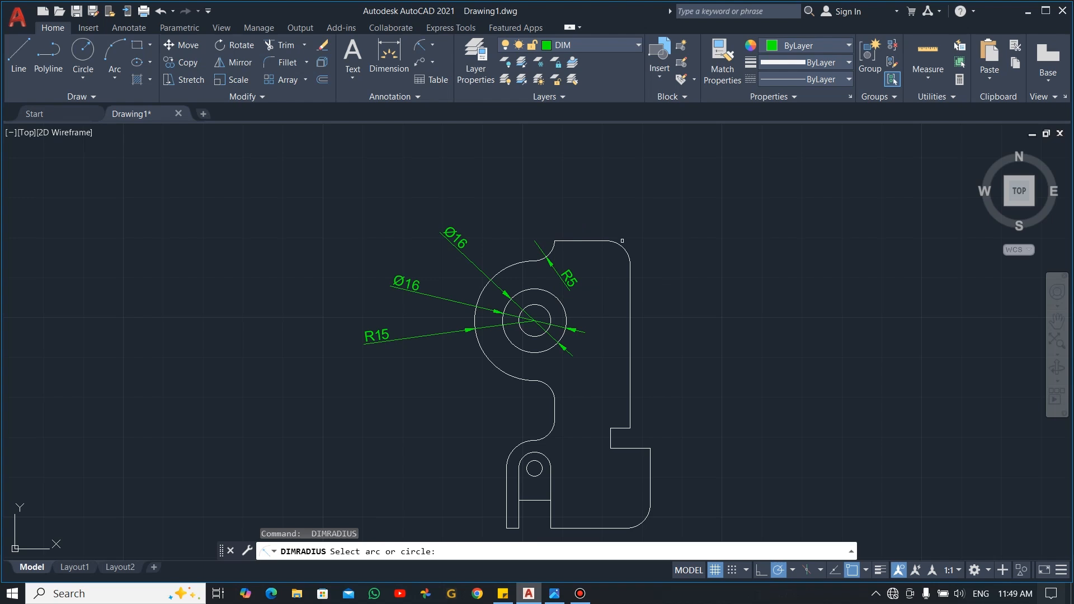
click(622, 240)
click(652, 212)
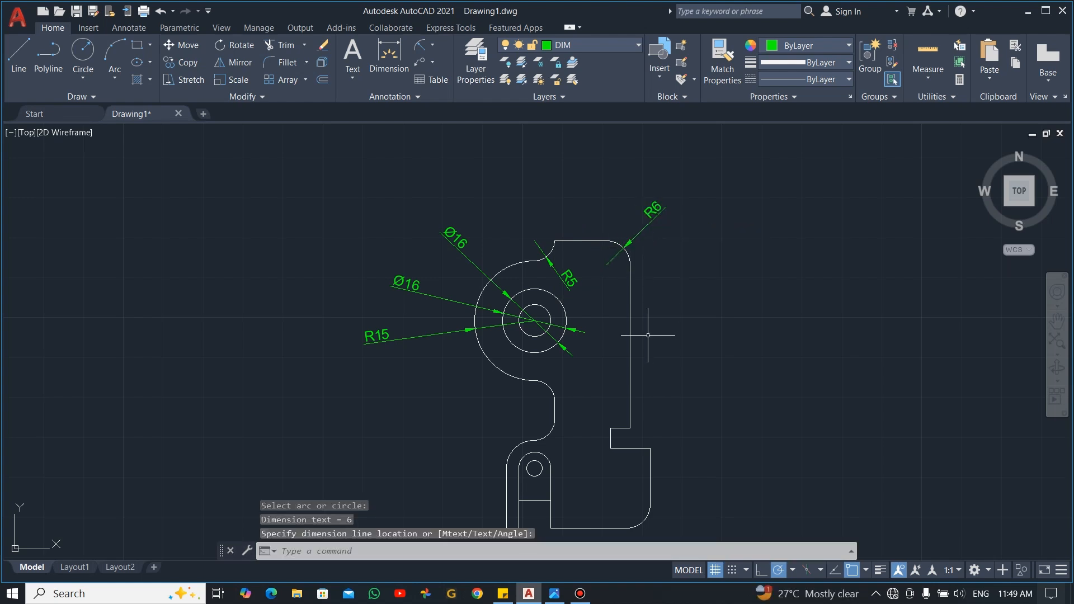
key(Return)
middle_drag(675, 481, 645, 391)
click(622, 399)
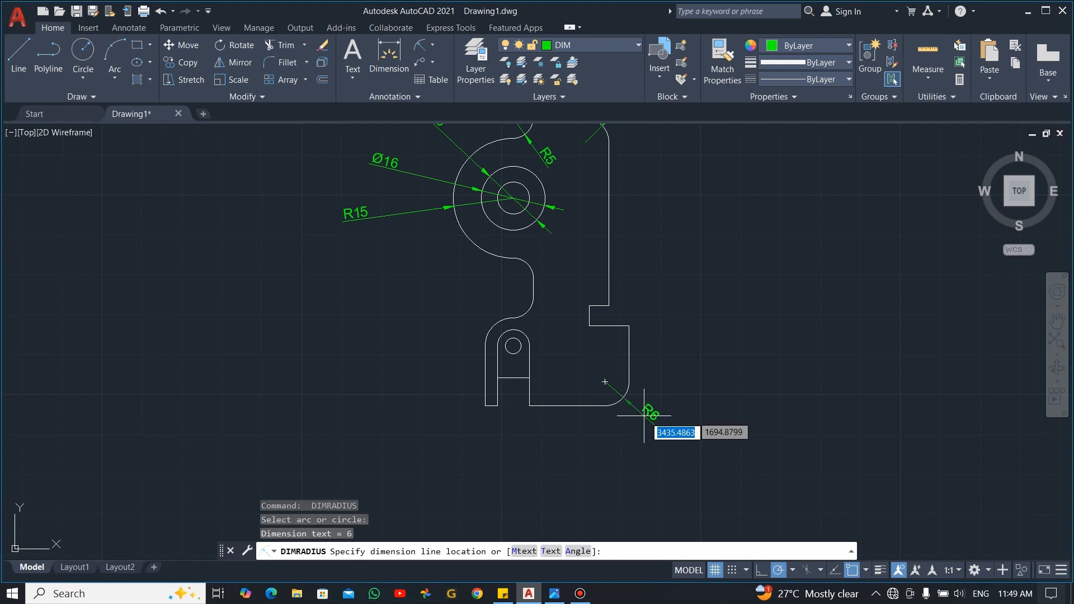
click(641, 433)
Add a radius dimension to the outer arc around the lower slot, with its text outside at the upper left.
key(Return)
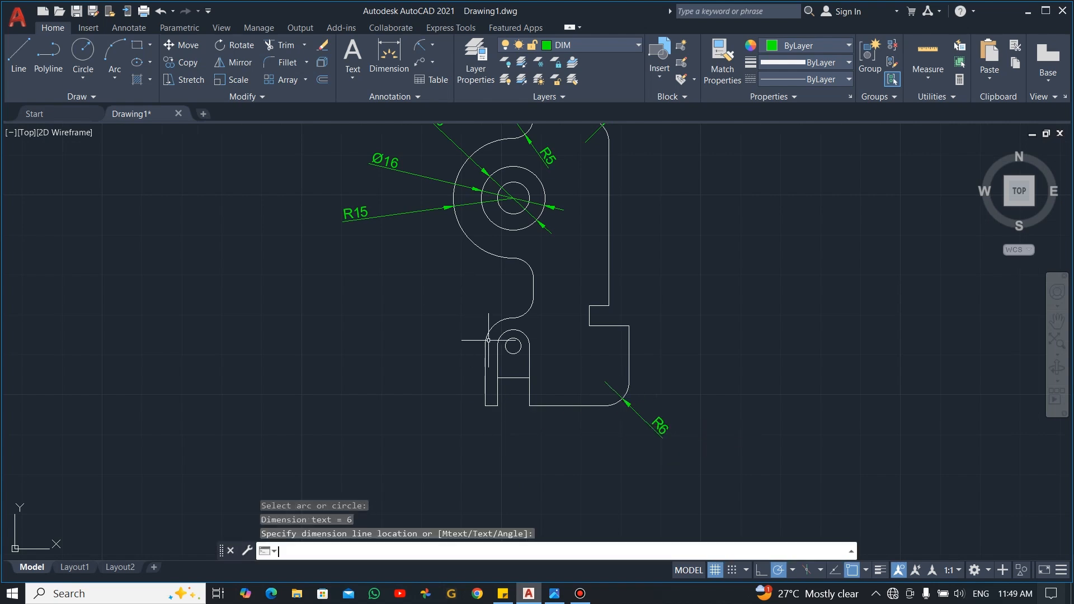
click(491, 326)
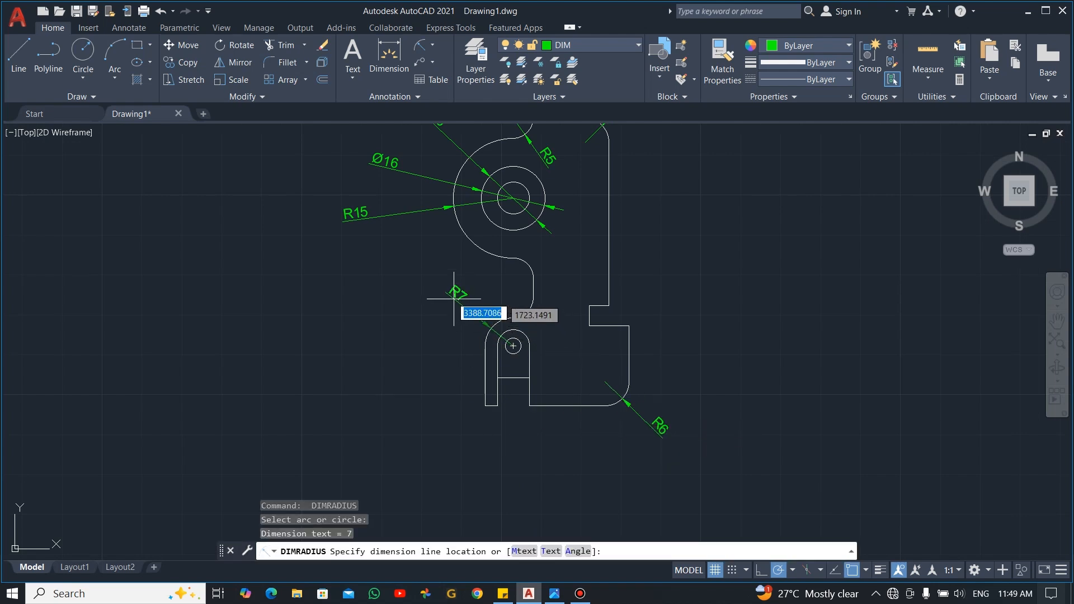
click(519, 307)
Add radius dimensions to the lower and upper fillets of the narrow neck, with their texts to the right of the neck.
key(Return)
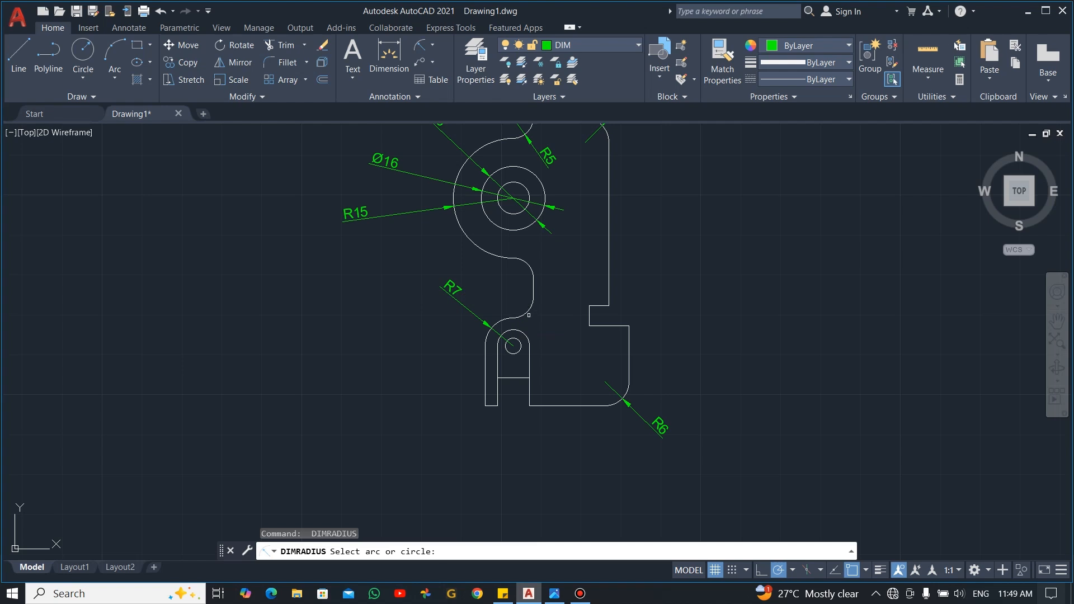
click(528, 309)
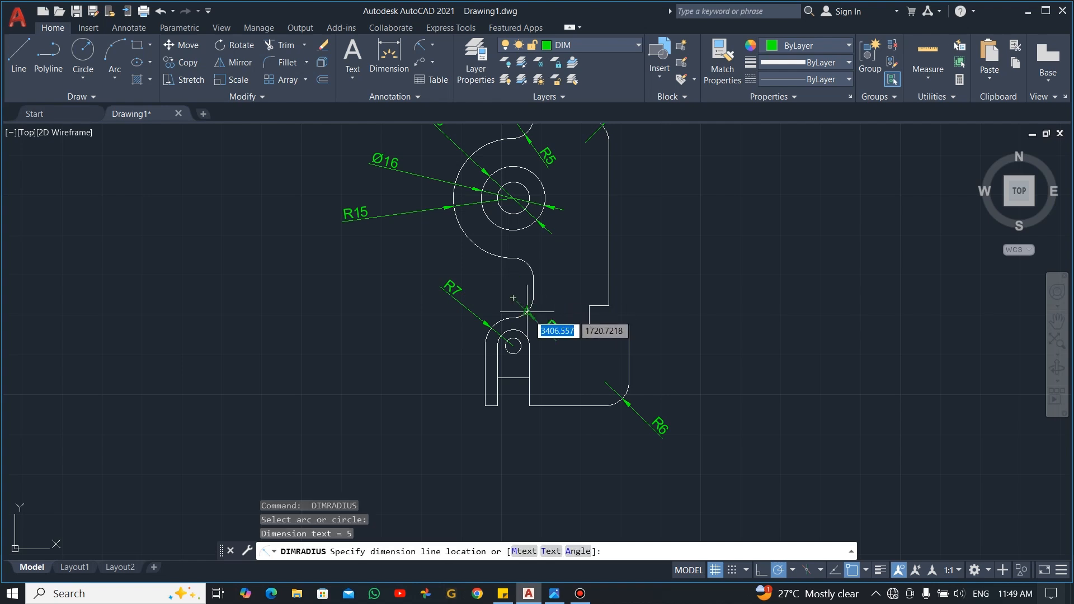
click(524, 308)
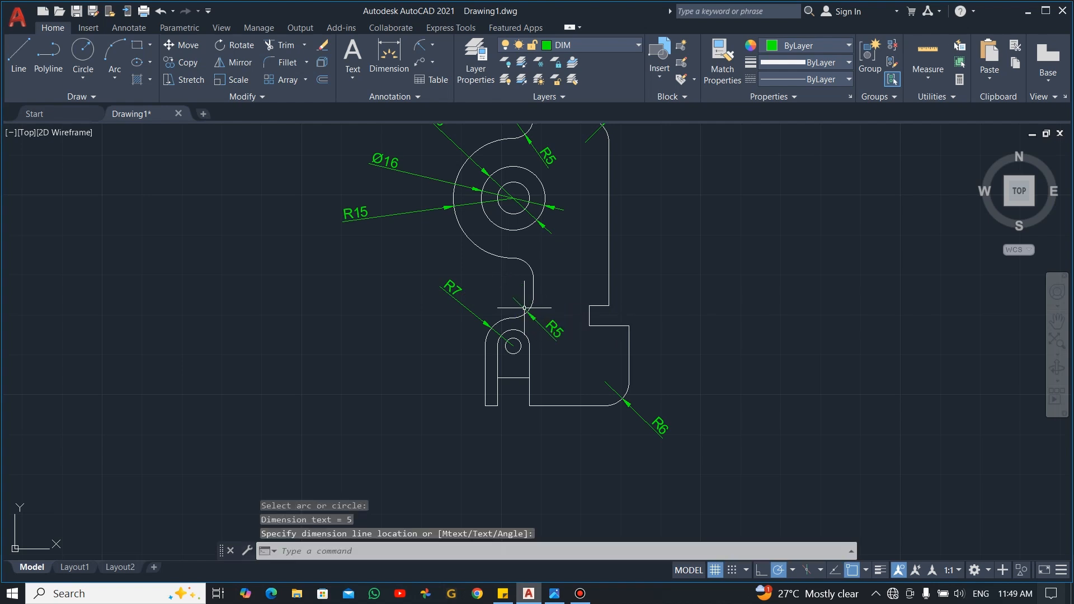
key(Return)
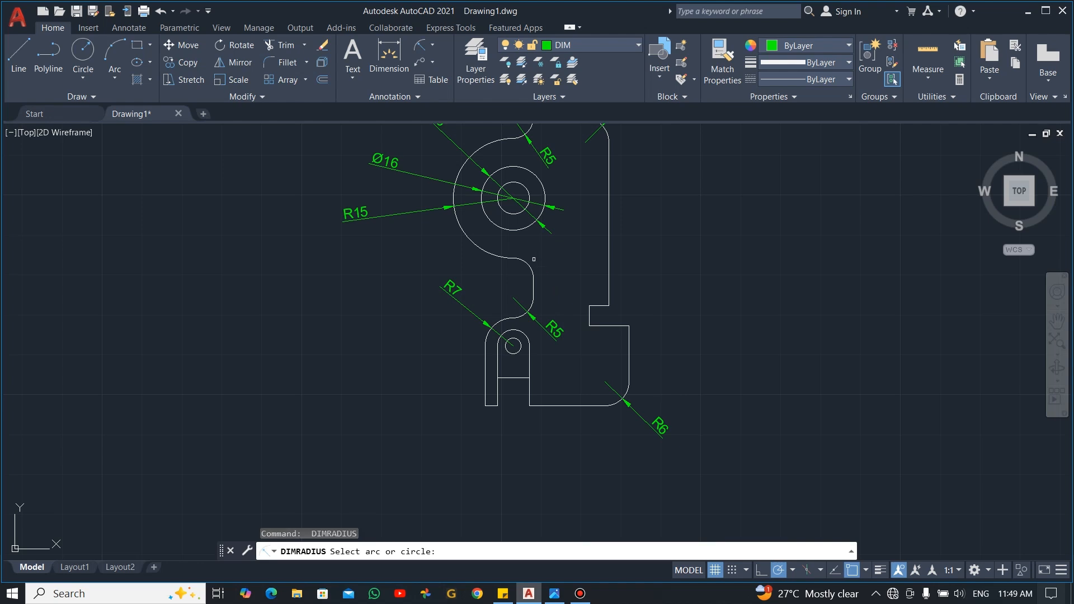
click(530, 263)
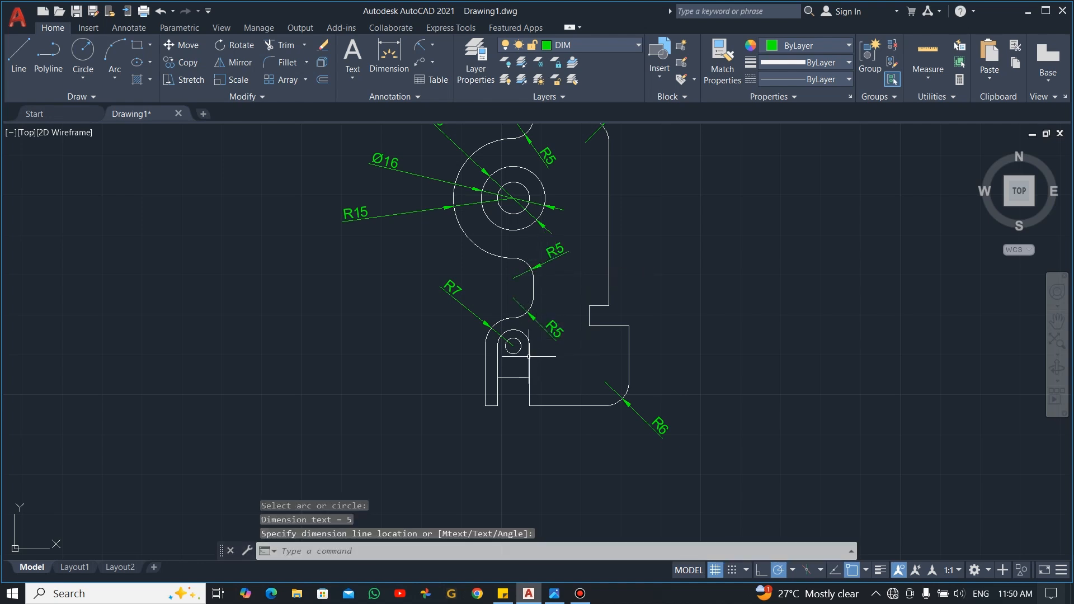
Add a diameter dimension to the small circle at the slot, with its text to the right of the slot.
middle_drag(582, 214, 582, 268)
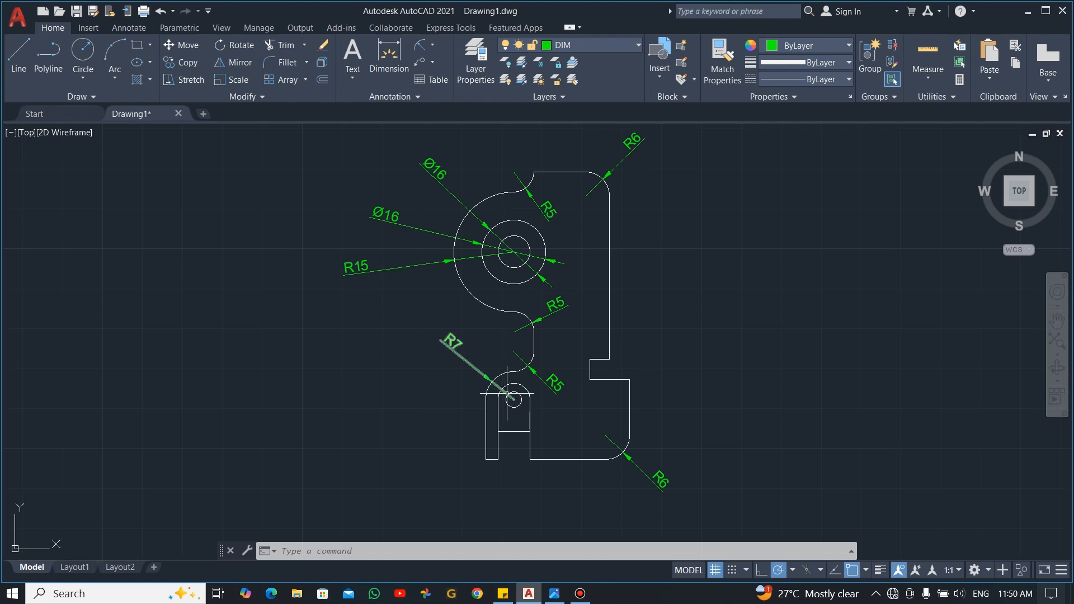
click(434, 46)
click(450, 209)
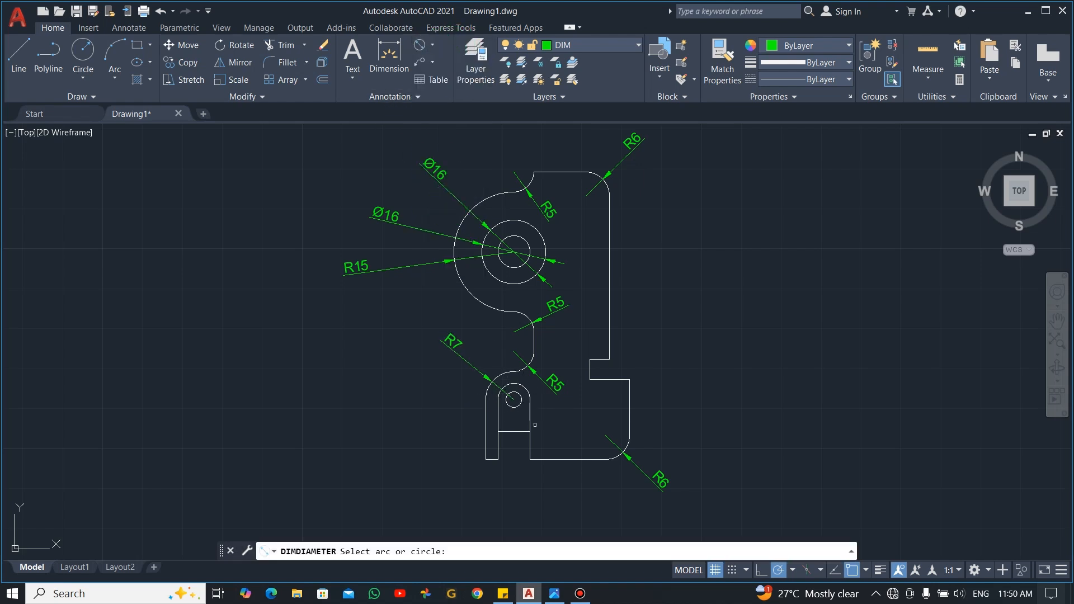
click(514, 399)
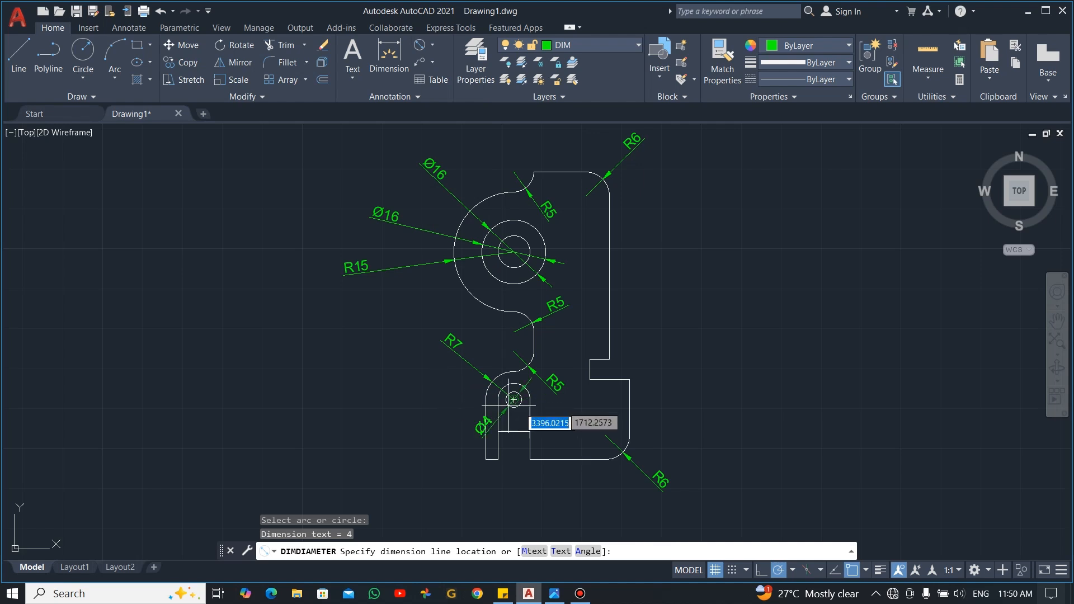
click(553, 408)
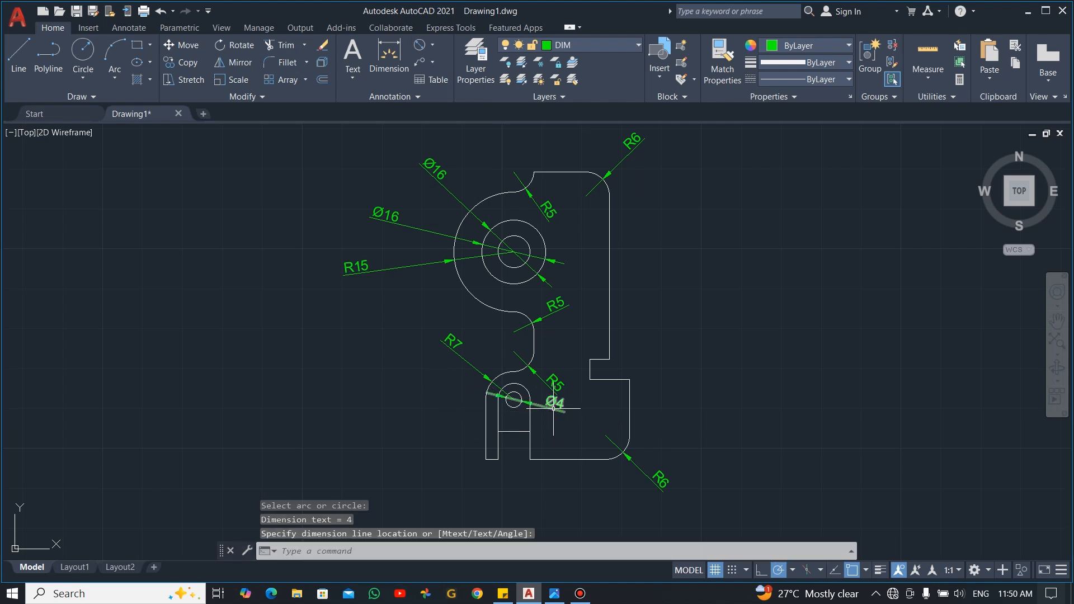
key(Return)
click(521, 384)
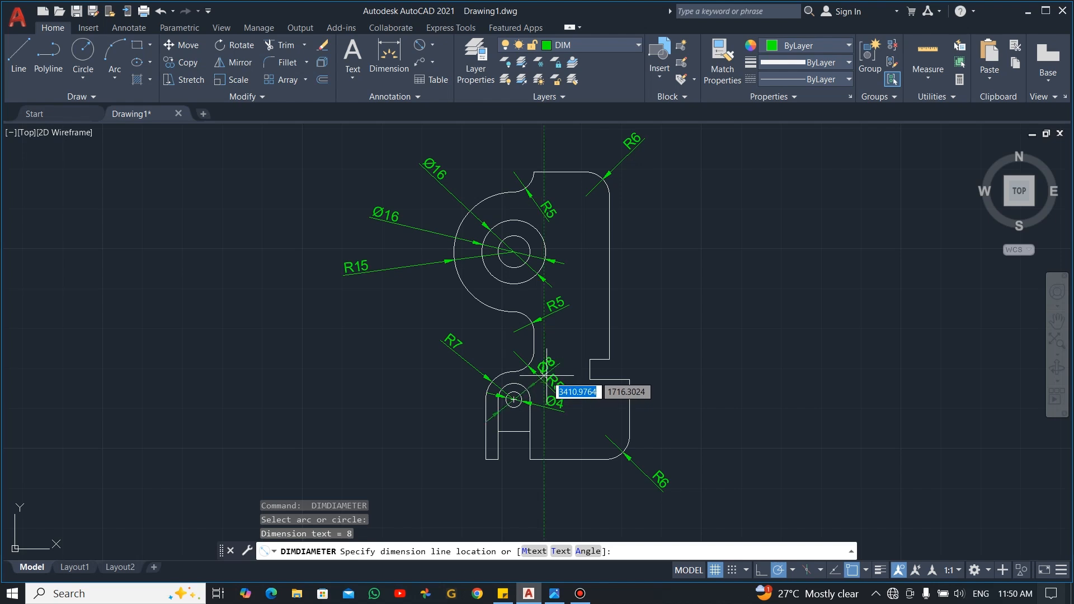
key(Escape)
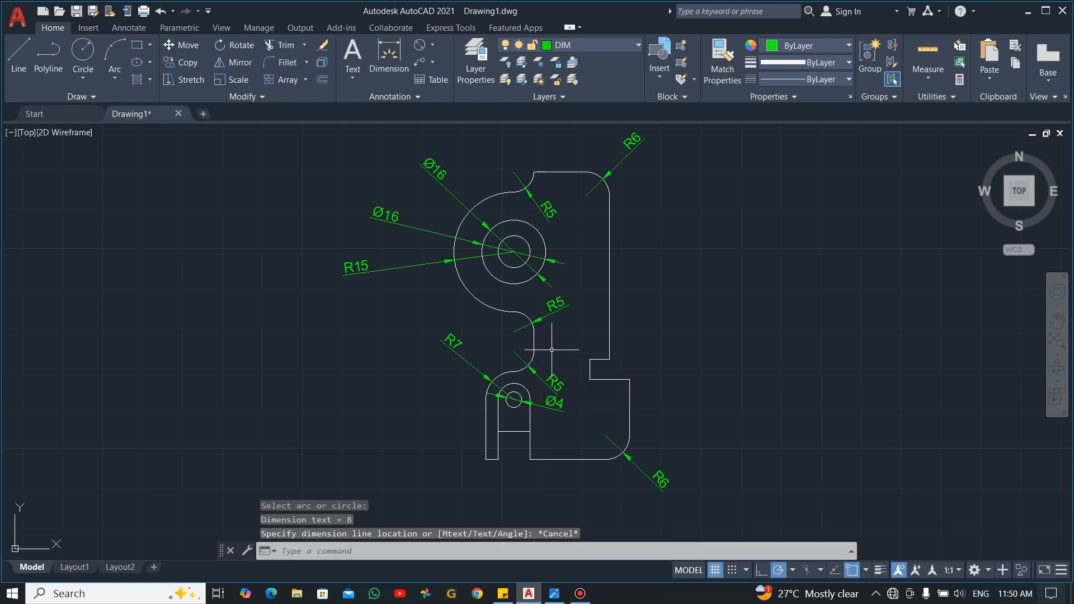
Add a radius dimension to the slot's inner top arc, with its text to the lower right of the arc.
click(430, 47)
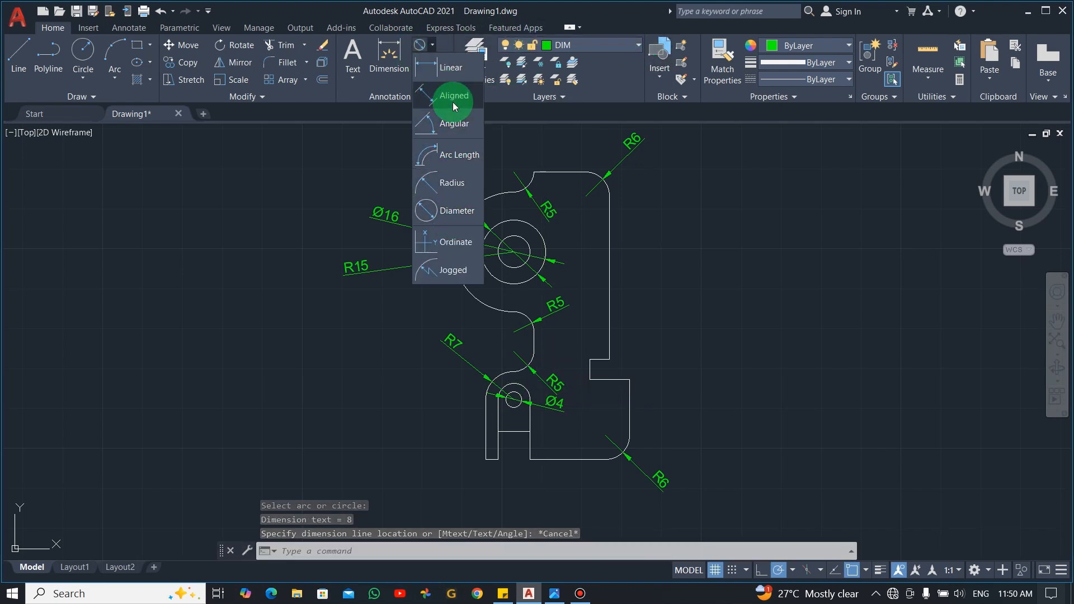
click(452, 183)
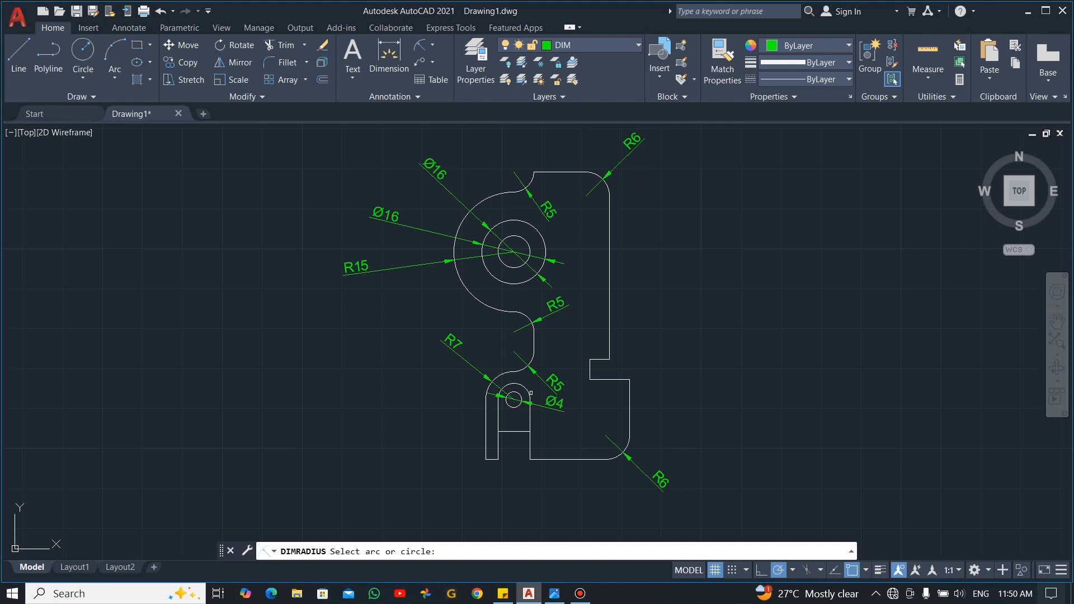
click(525, 390)
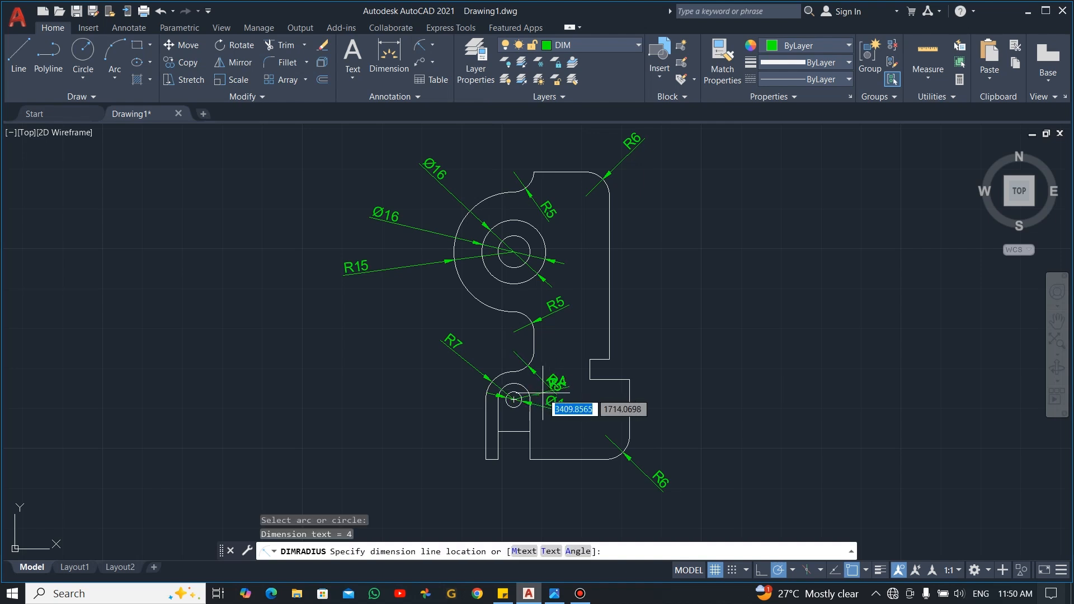
click(552, 430)
key(Escape)
Move the text of the lower neck fillet's radius dimension to the left of the neck.
click(554, 384)
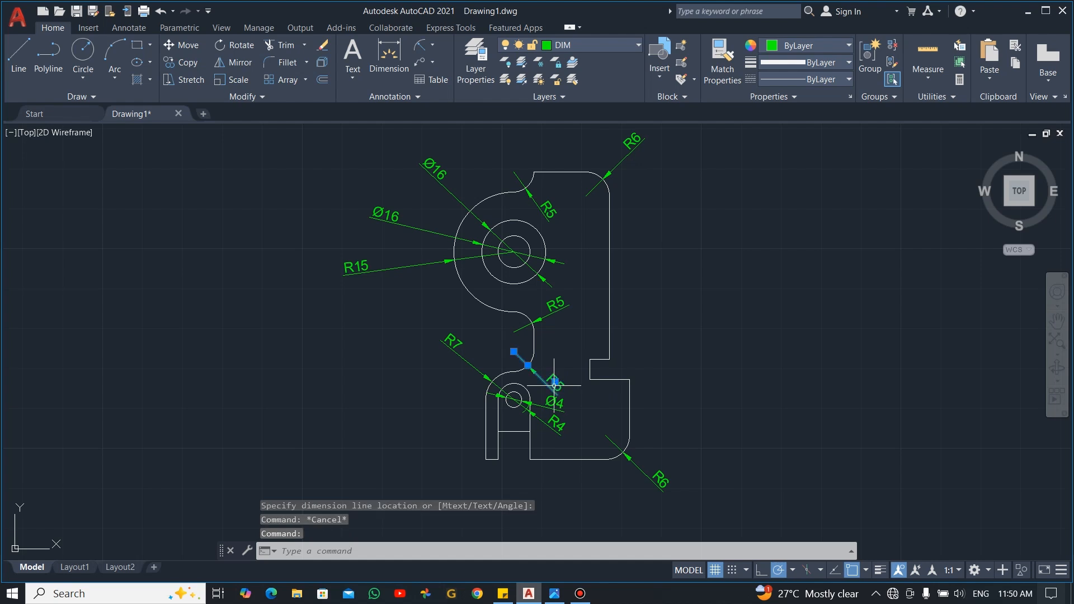
click(555, 383)
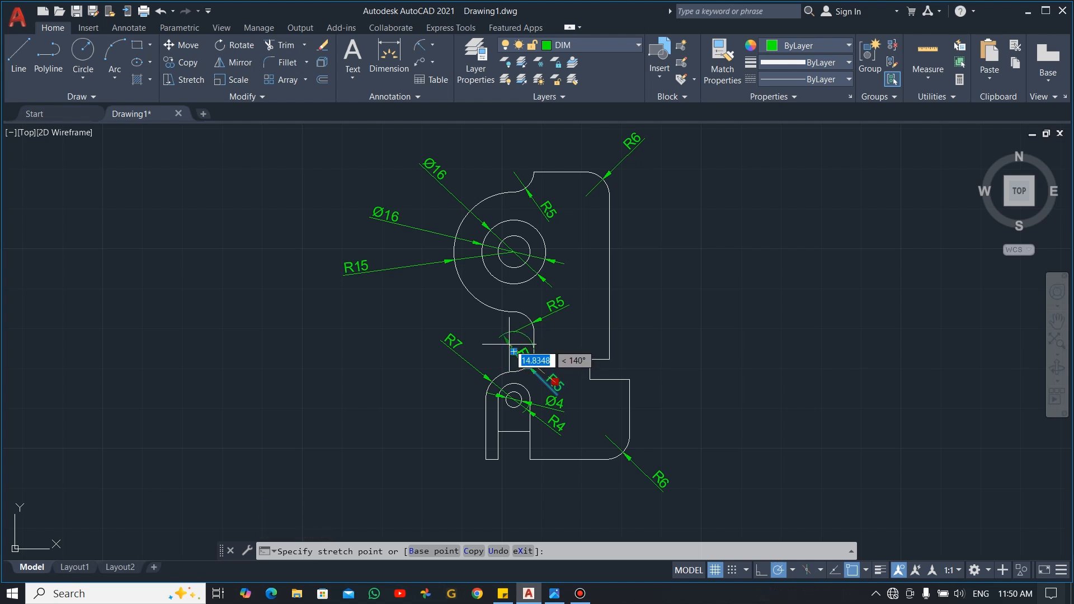
key(Escape)
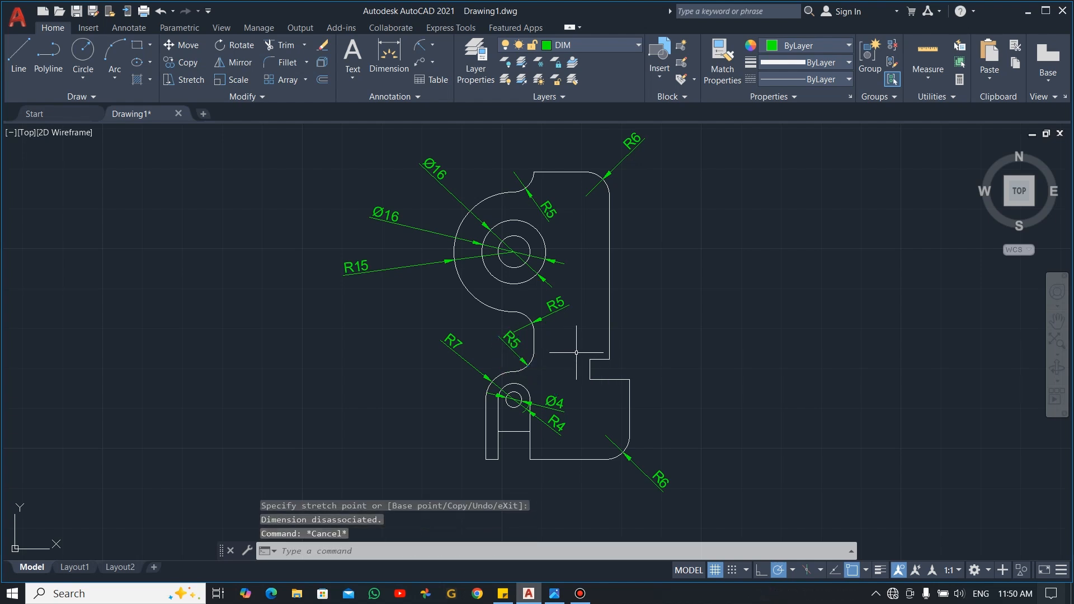
Move the text of the slot arc's radius dimension above the small circle's diameter text.
click(557, 415)
click(552, 429)
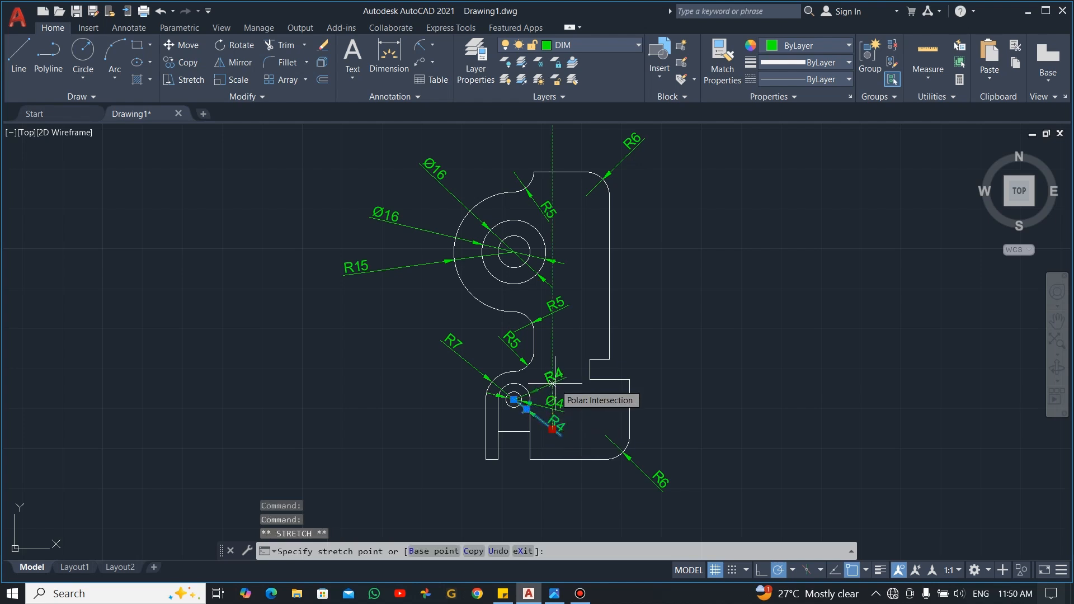
click(552, 368)
key(Escape)
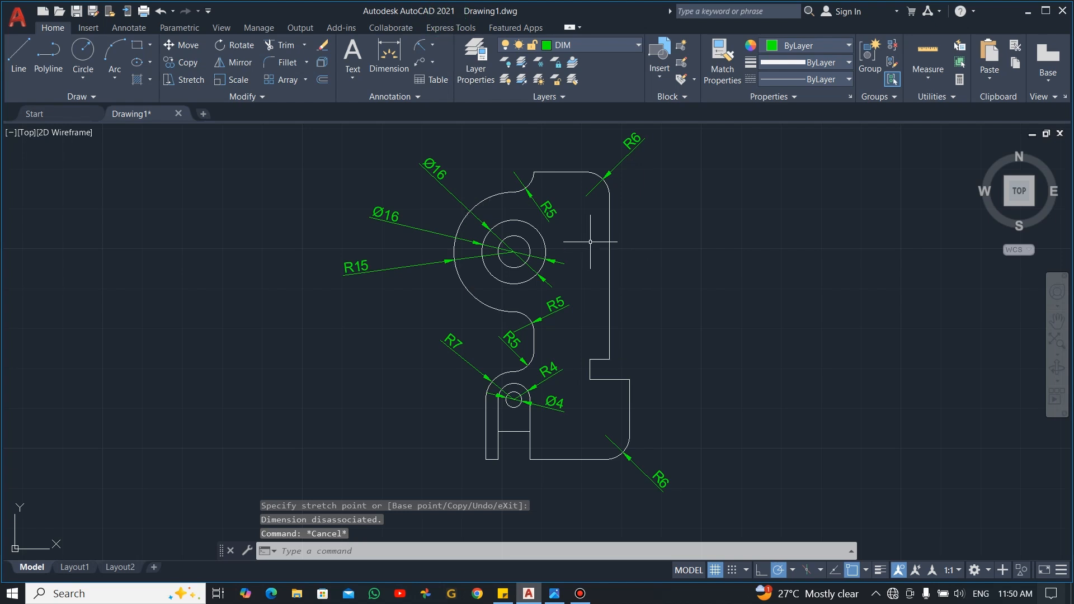
Add a horizontal linear dimension across the profile's upper part, from the top edge's left end to the long right side, placed above the profile.
middle_drag(649, 224, 642, 302)
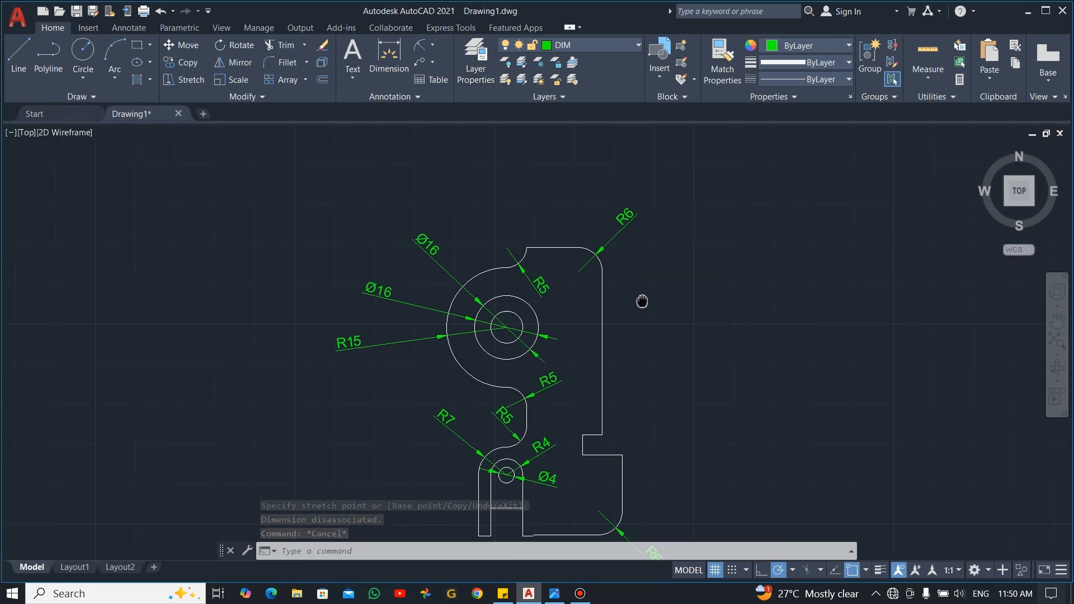
click(435, 47)
click(442, 63)
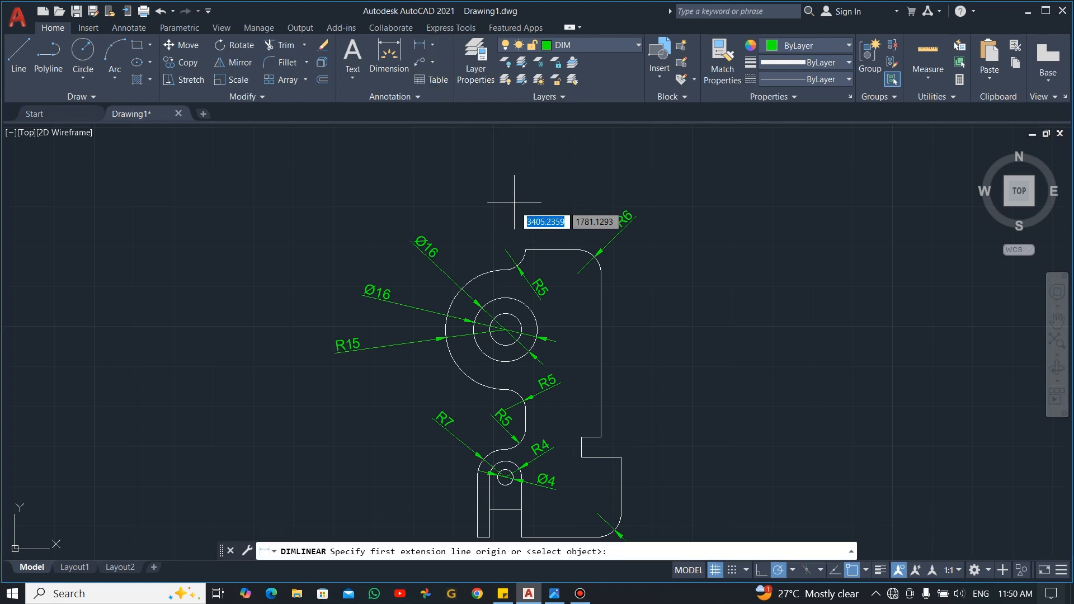
click(526, 250)
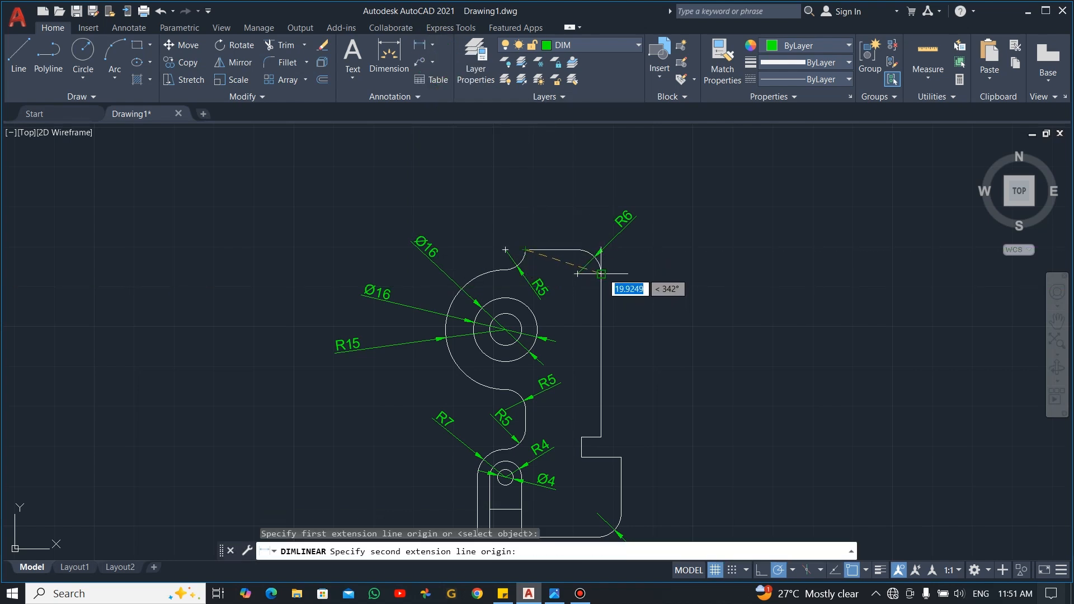
click(601, 274)
click(571, 197)
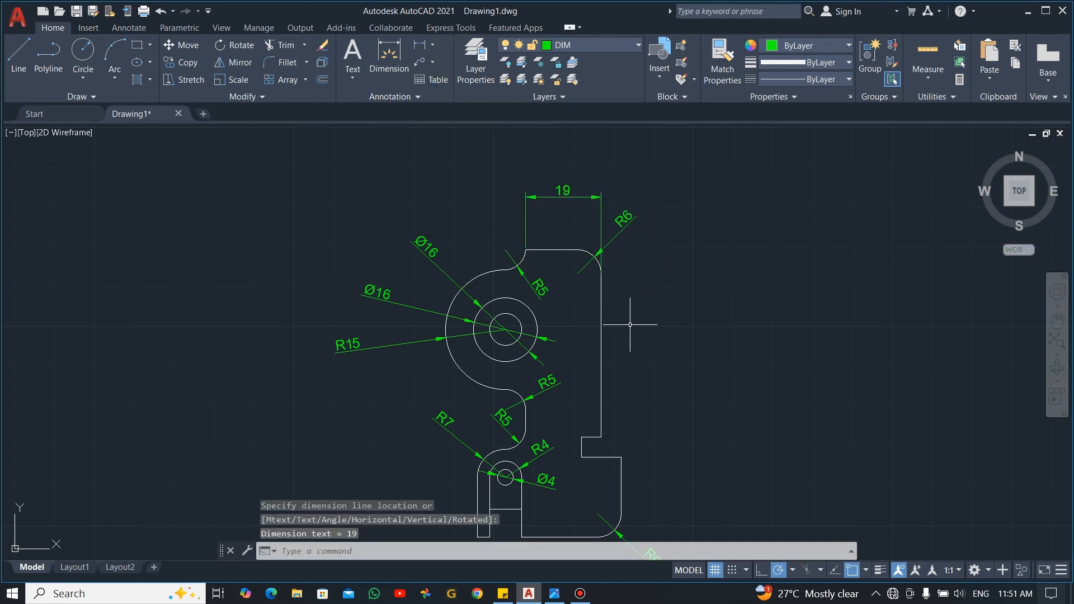
Check the reference image, then add a vertical linear dimension from the top edge to the notch's upper outer corner, placed right of the profile.
key(Return)
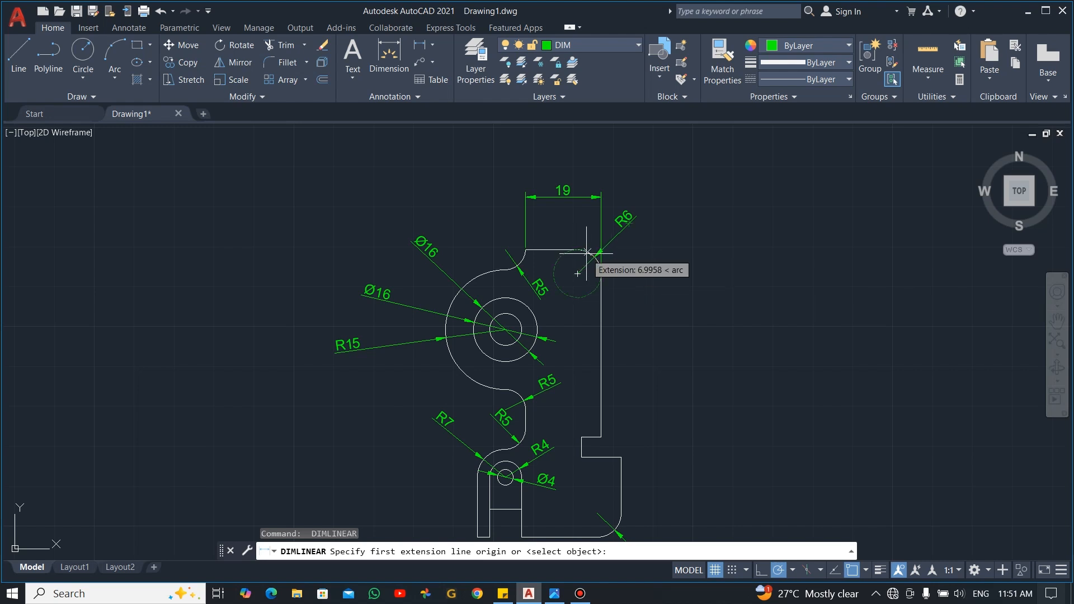
key(alt+Tab)
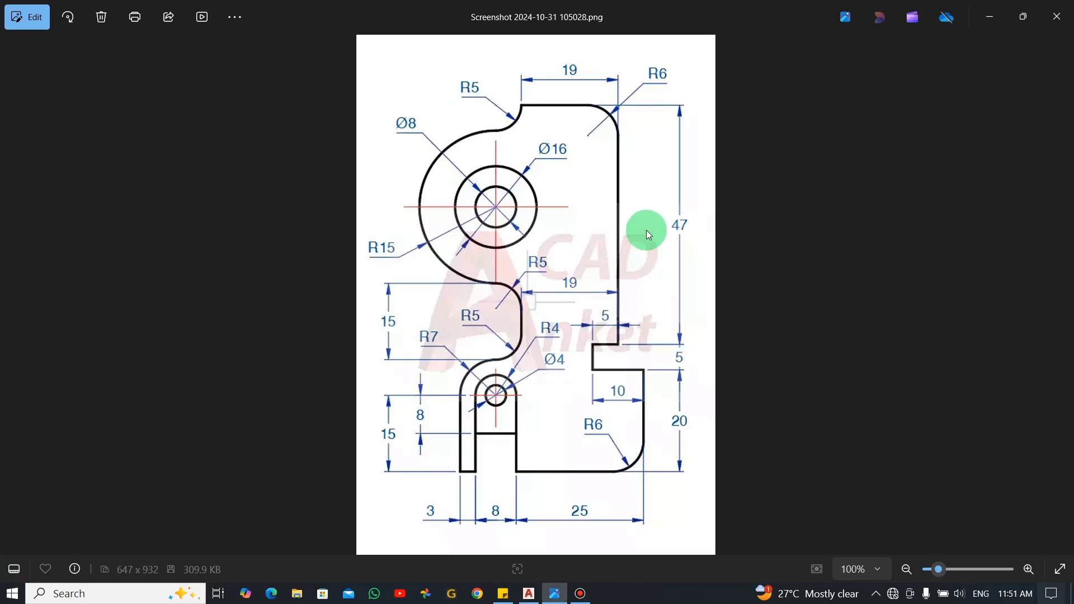
key(alt+Tab)
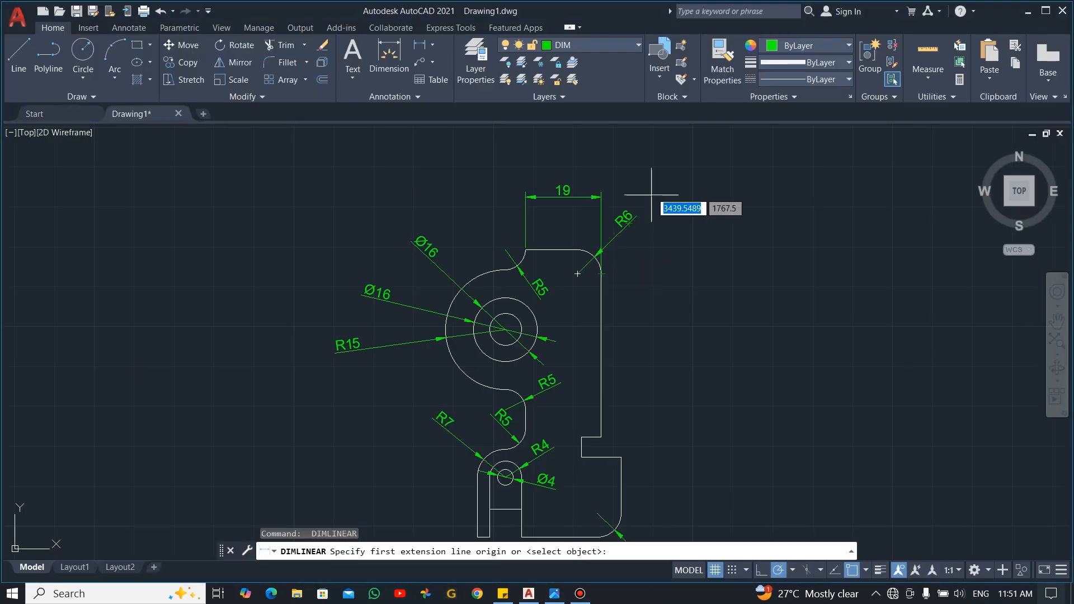
click(578, 250)
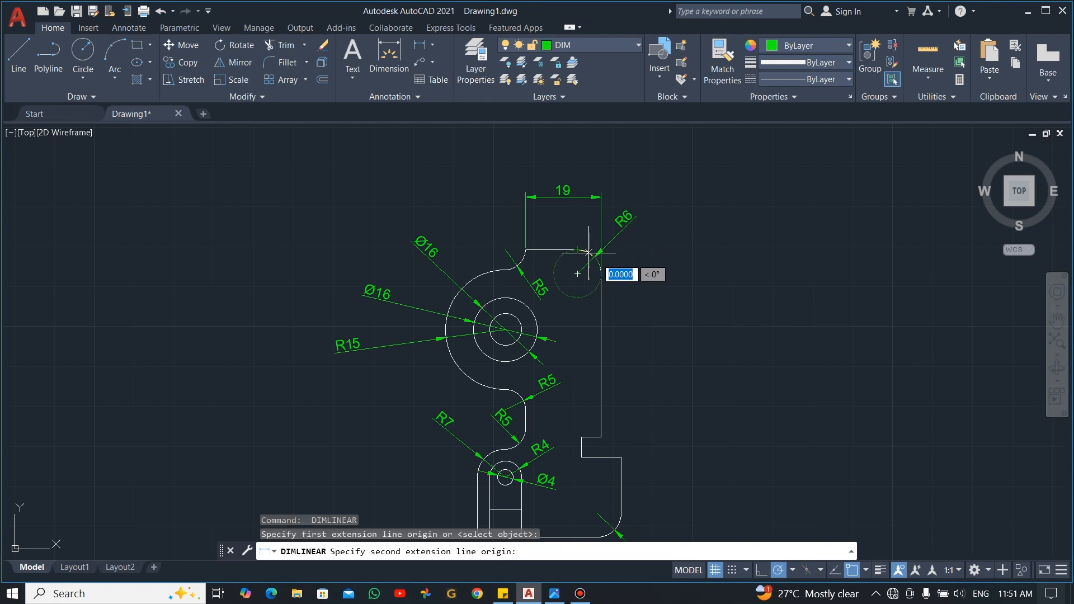
click(601, 438)
click(682, 410)
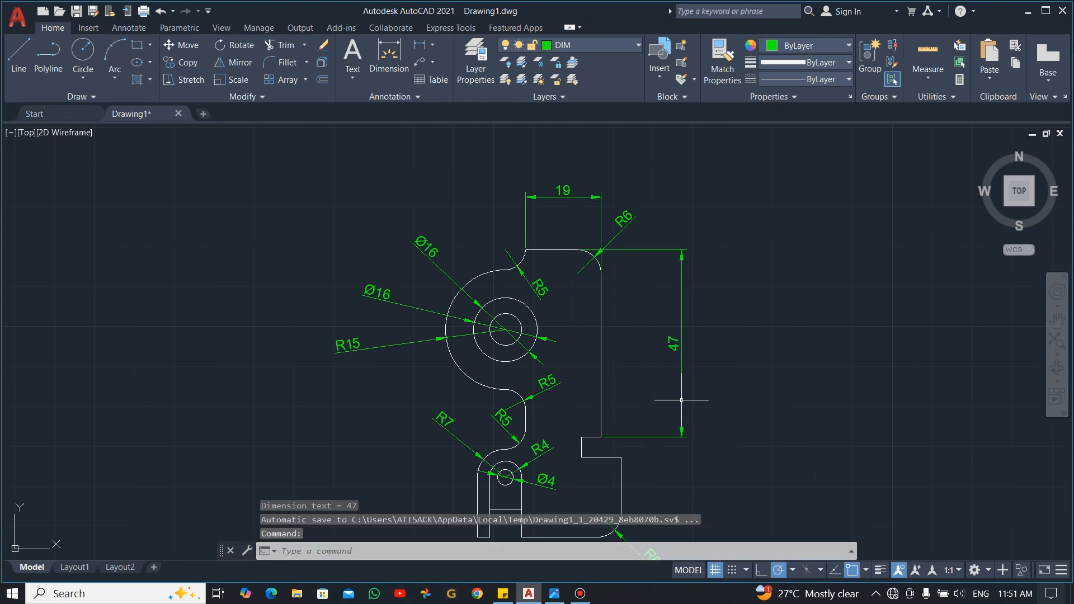
Add a horizontal linear dimension along the notch's upper edge.
middle_drag(682, 485, 670, 369)
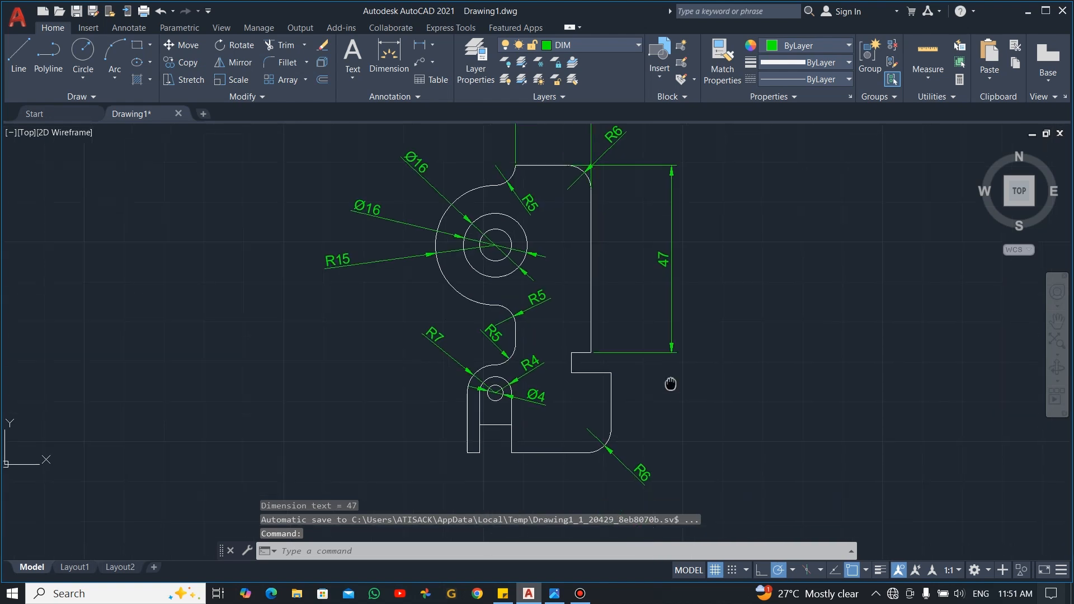
key(Return)
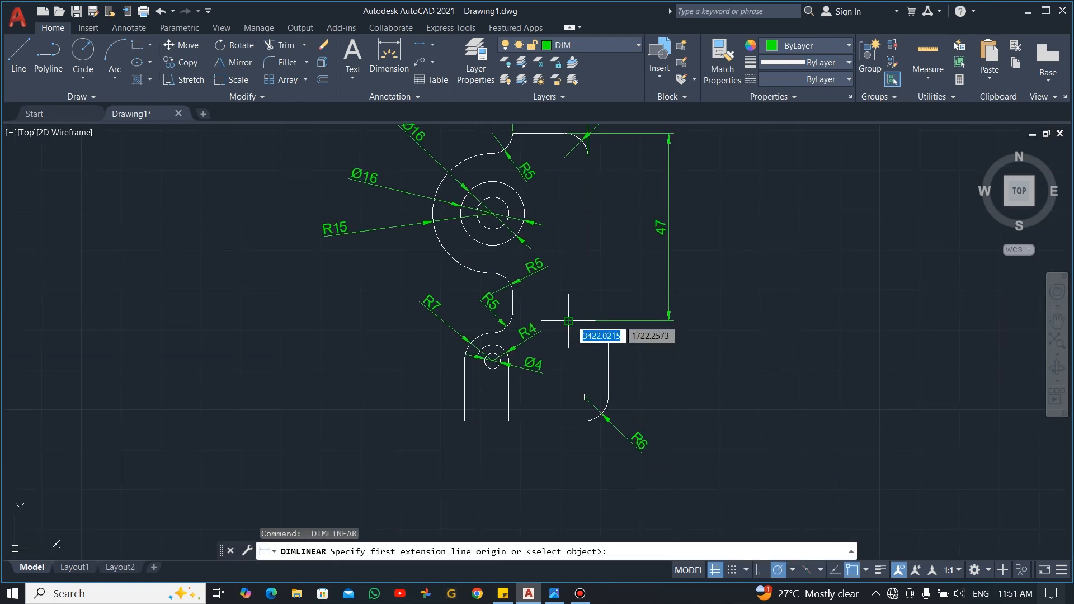
click(568, 321)
click(588, 320)
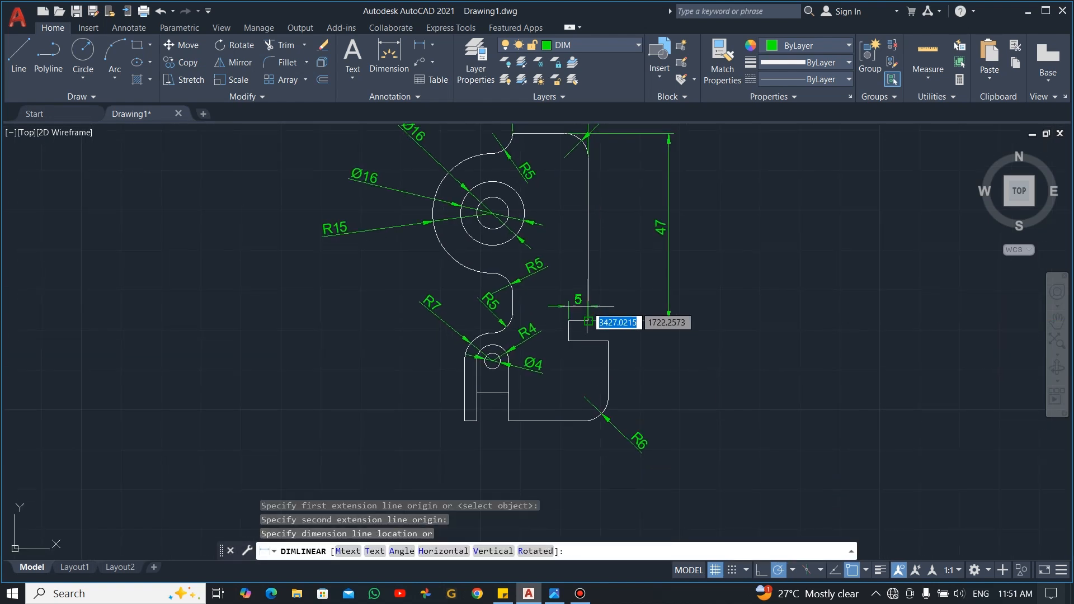
click(592, 316)
Move the notch's upper horizontal dimension slightly above the edge it measures.
click(581, 314)
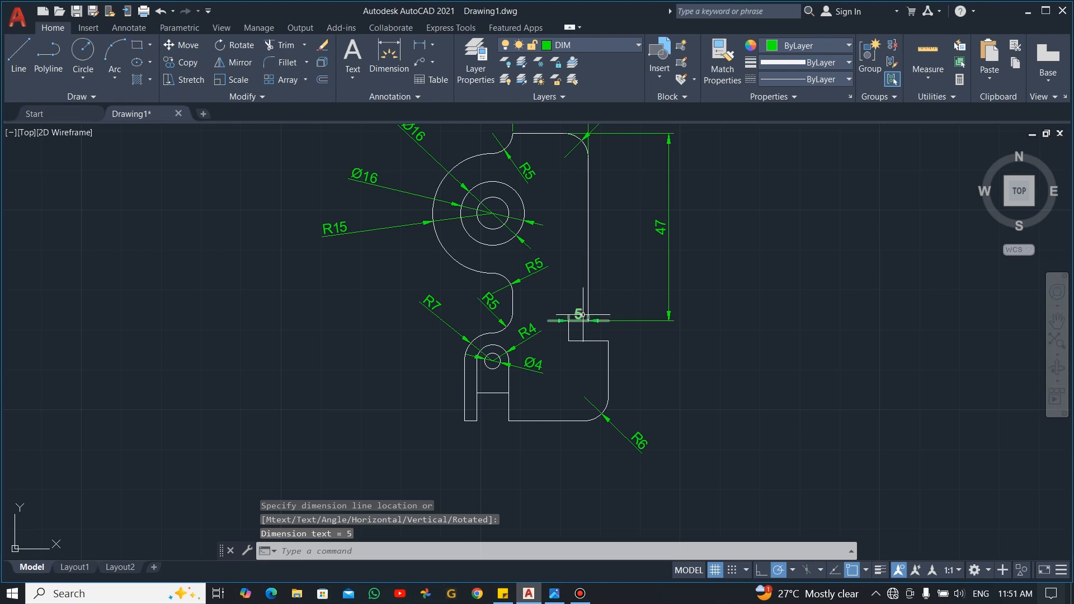
click(579, 314)
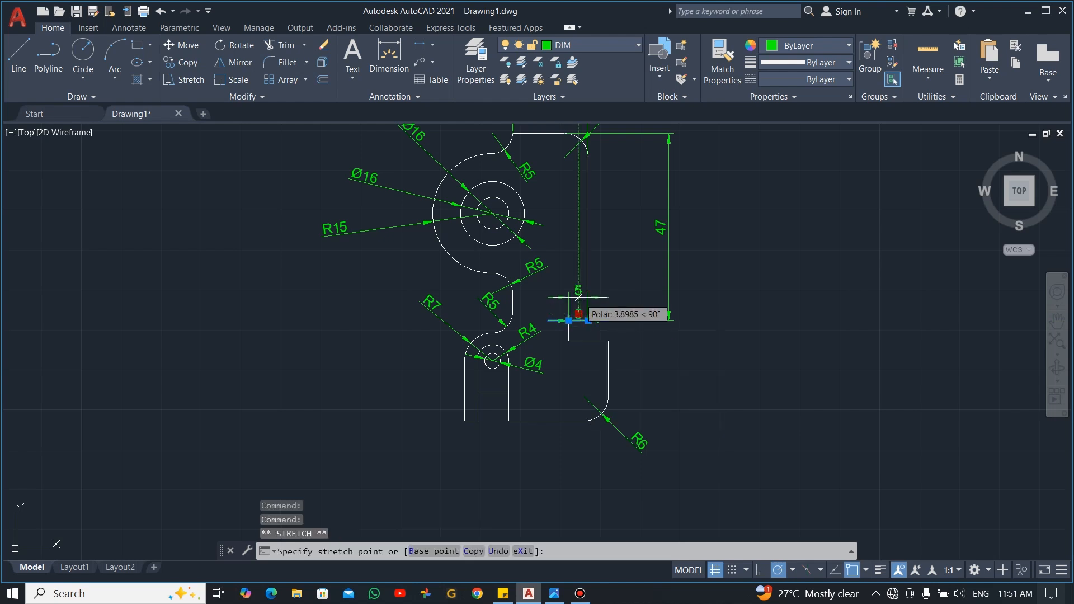
right_click(706, 350)
key(Escape)
key(Escape)
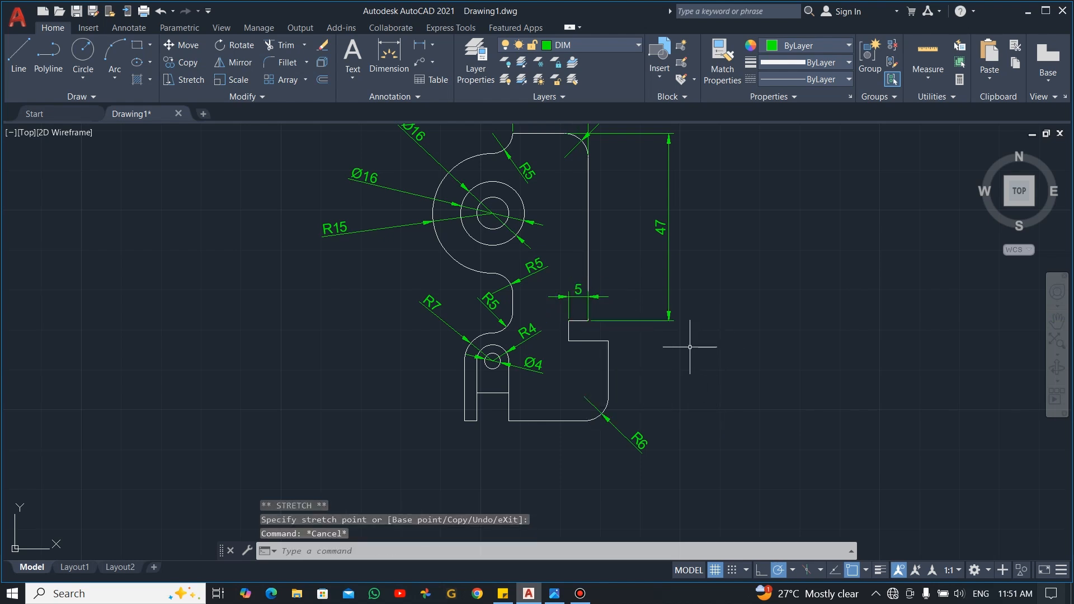
Add a vertical linear dimension for the notch's height, placed just left of the notch.
key(Return)
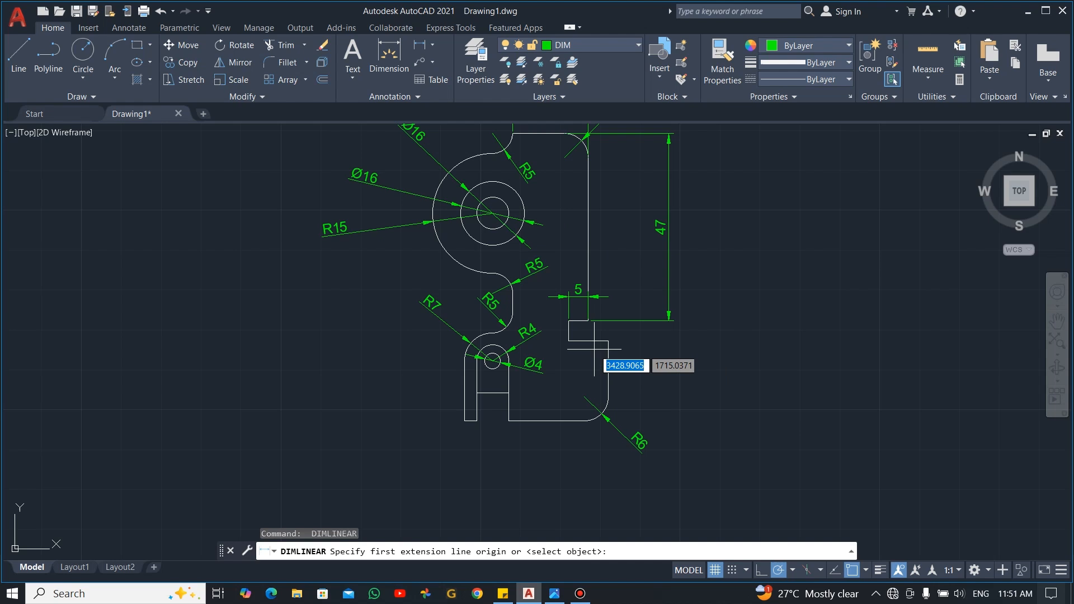
click(568, 321)
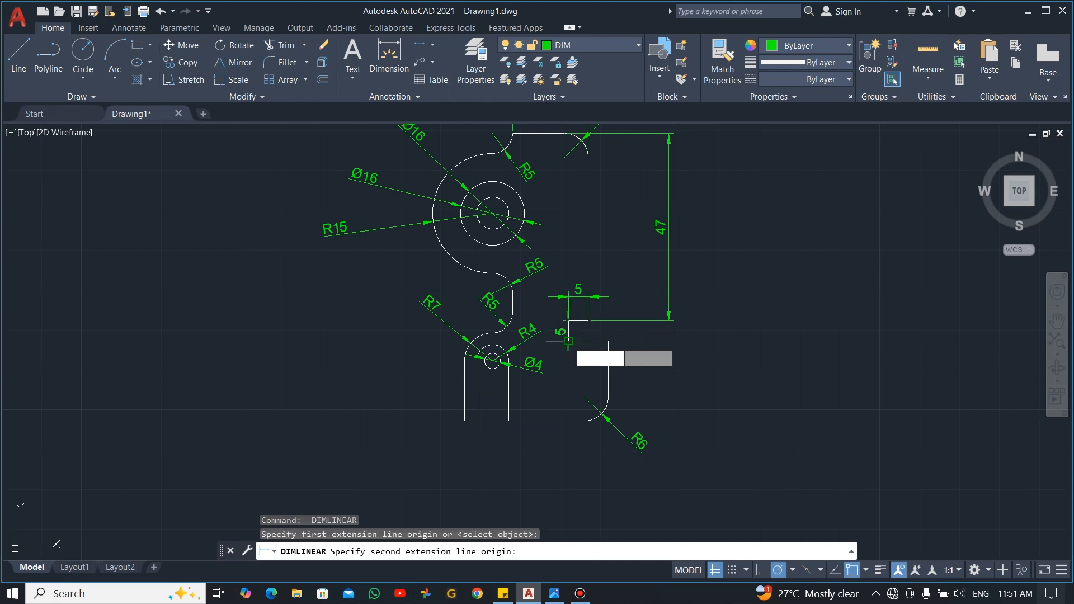
click(585, 341)
click(557, 340)
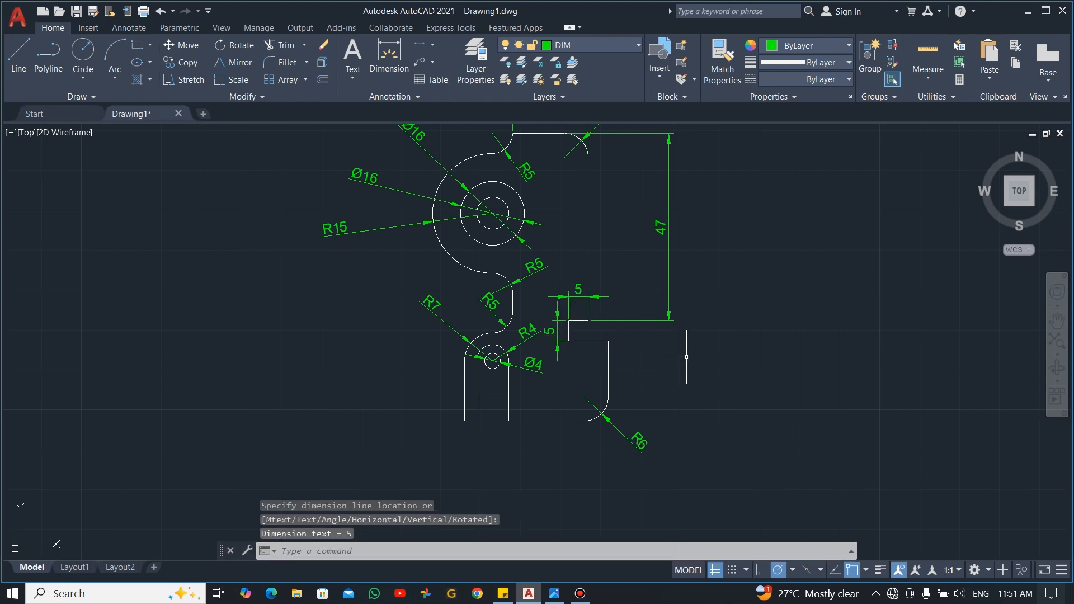
Add a vertical linear dimension from the notch's lower outer corner to the profile's bottom edge, placed right of the profile.
key(Return)
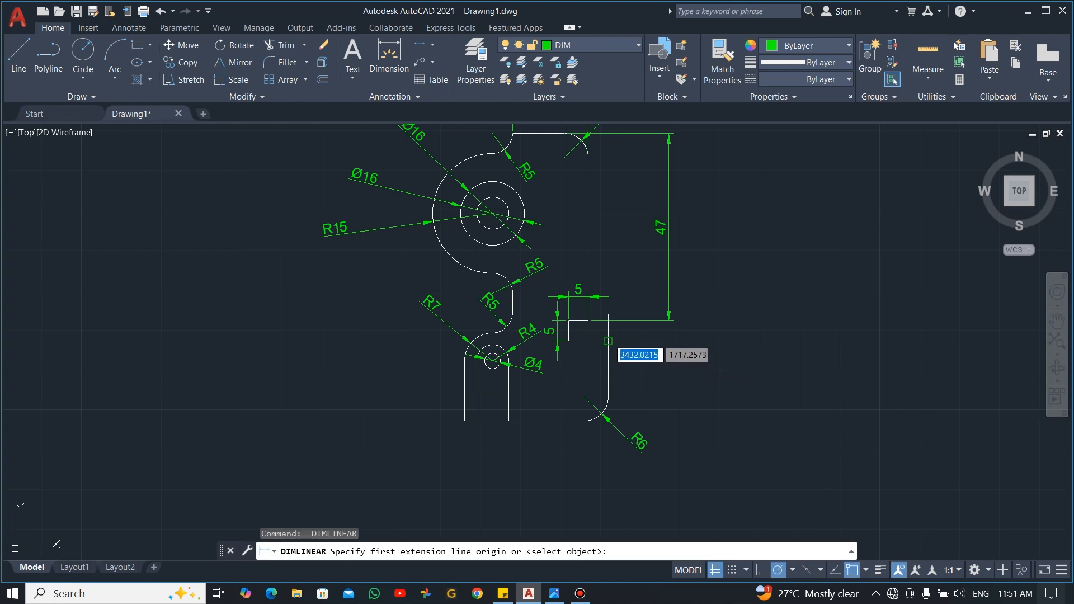
click(608, 341)
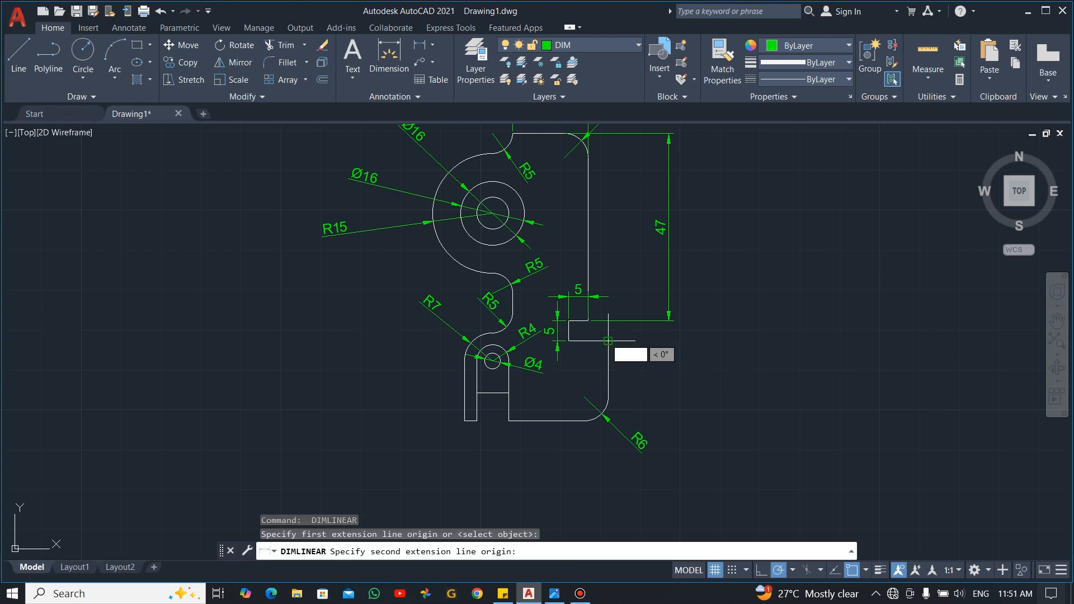
click(586, 420)
click(660, 418)
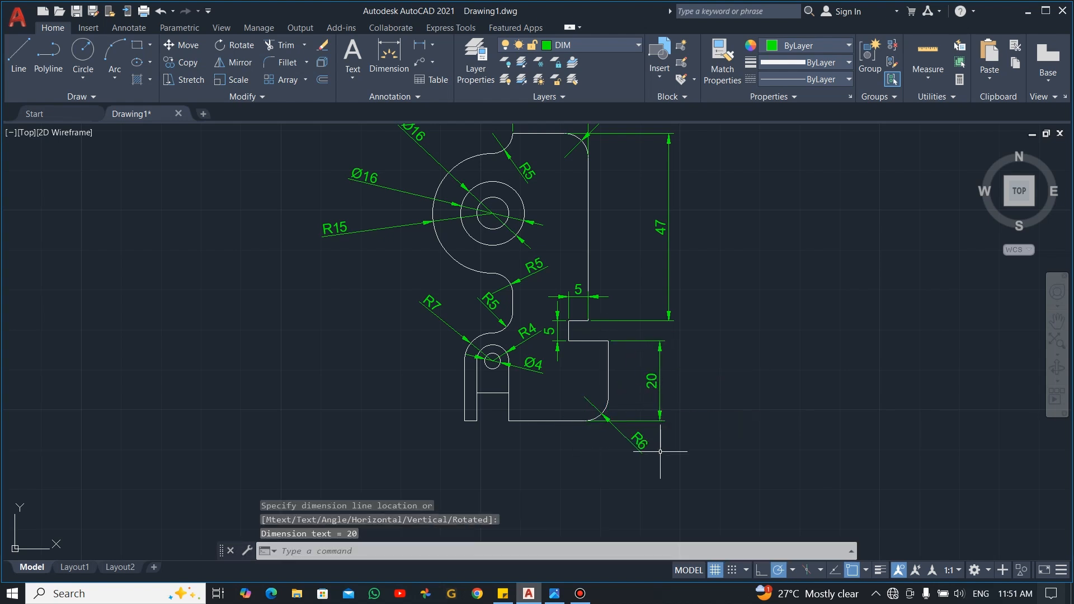
Add a horizontal linear dimension along the notch's lower edge, placed just below it.
key(Return)
click(608, 341)
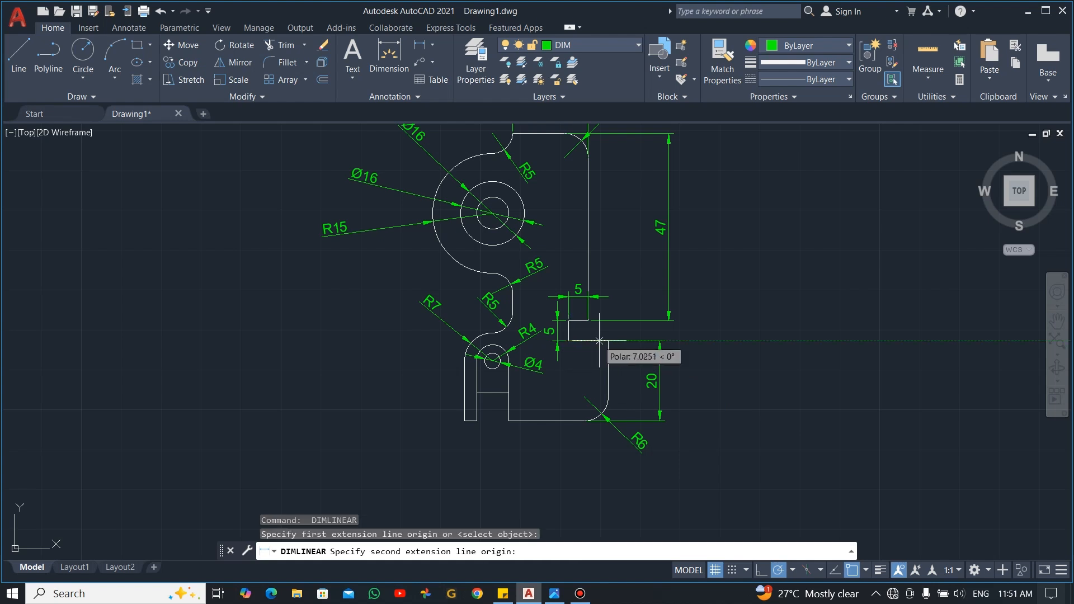
click(569, 341)
click(590, 358)
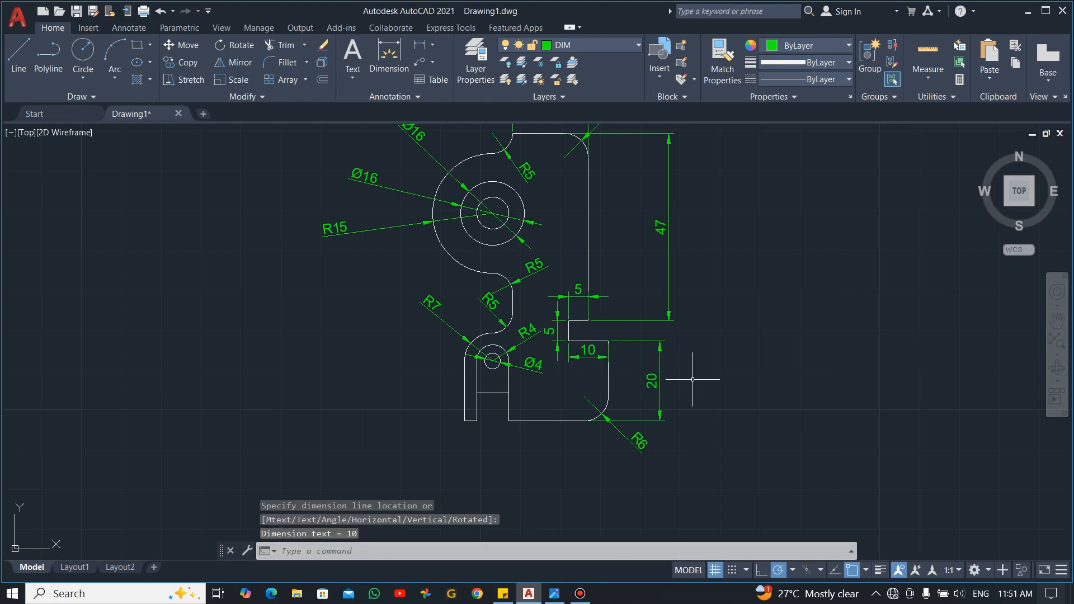
Add a horizontal linear dimension from the slot's right wall to the profile's lower right side, placed below the bottom edge.
key(Return)
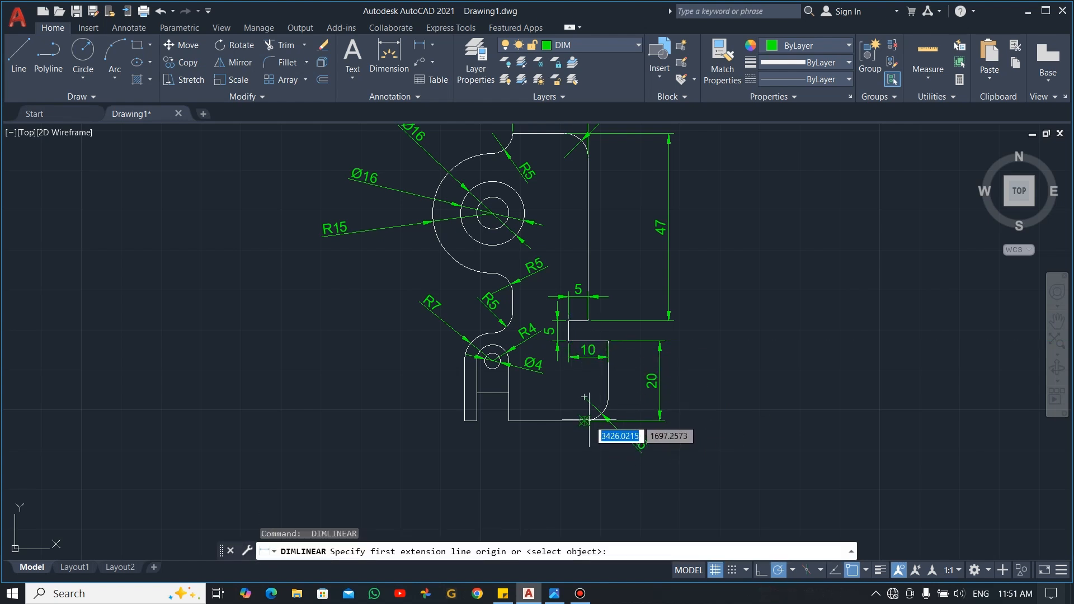
click(510, 420)
click(609, 397)
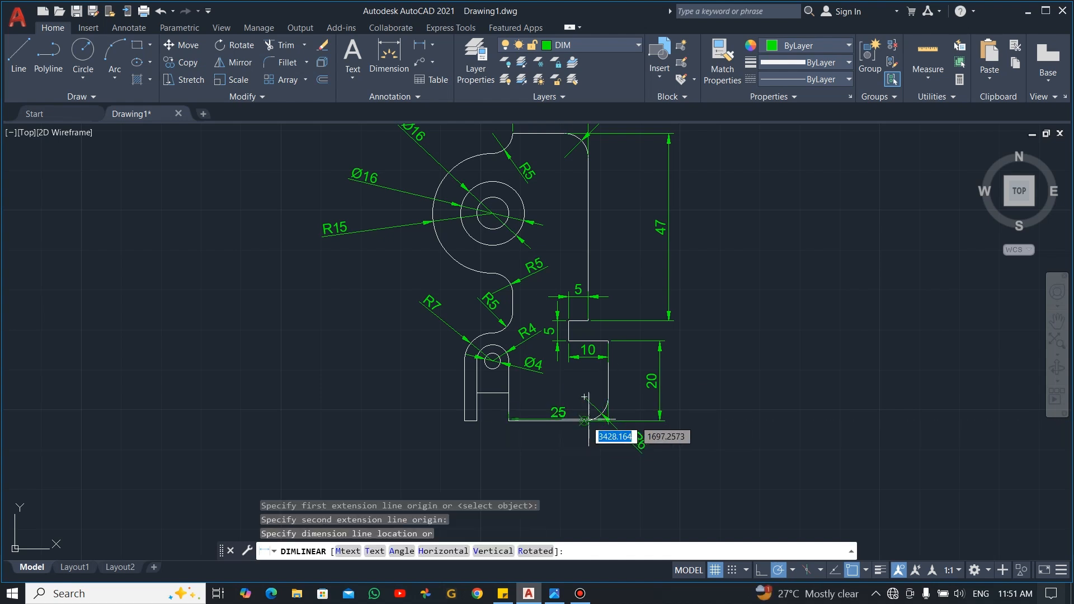
click(551, 442)
Add a horizontal linear dimension for the width of the narrow left leg, placed below its bottom end.
key(Return)
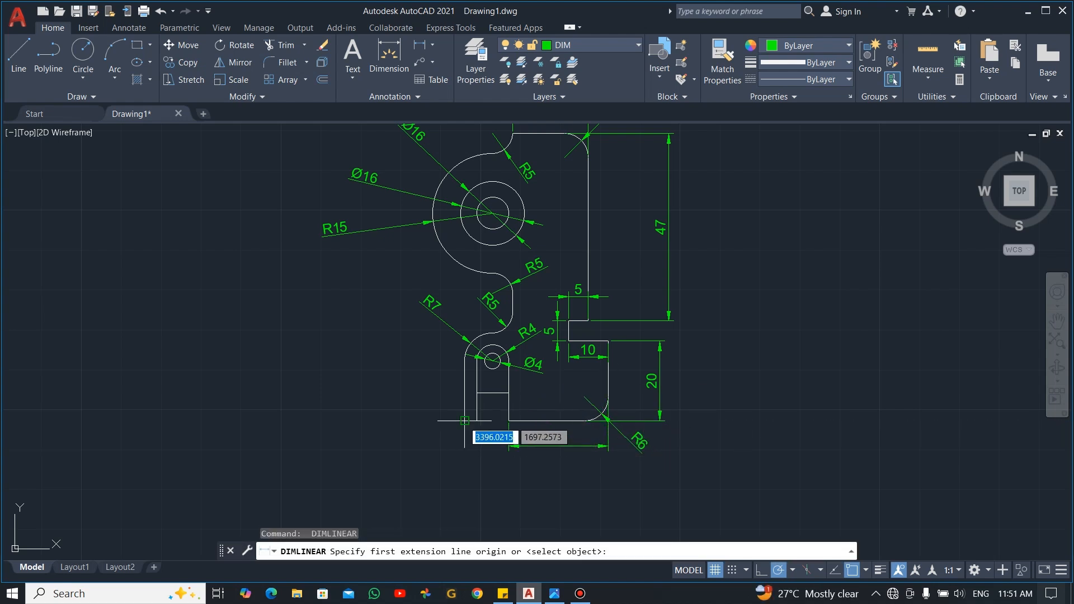
click(465, 421)
click(476, 421)
click(476, 448)
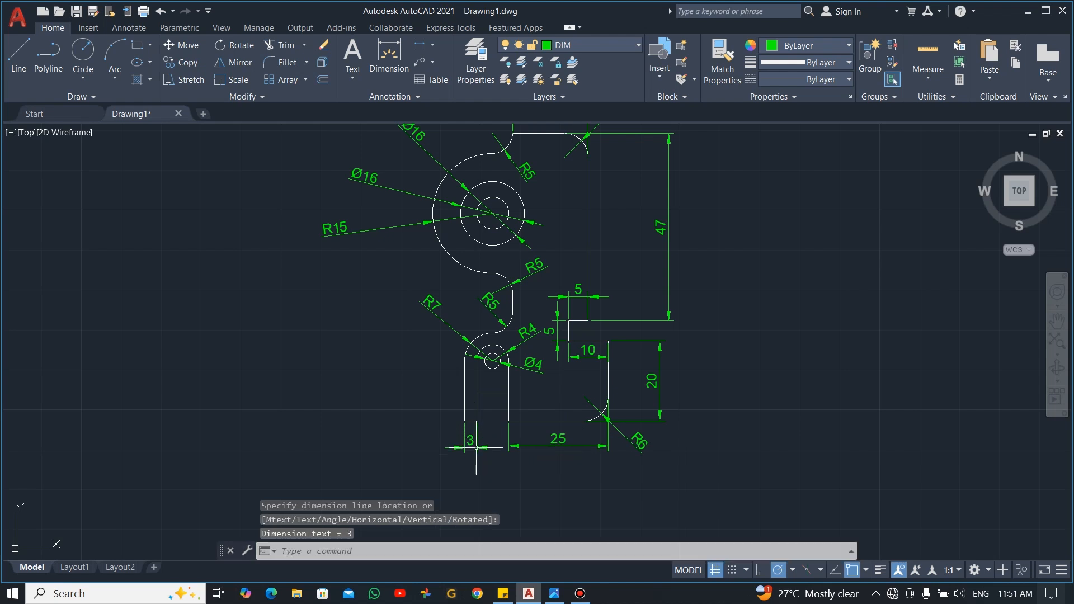
Add a vertical linear dimension from the left leg's bottom corner to the small circle's centre, placed left of the leg.
key(Return)
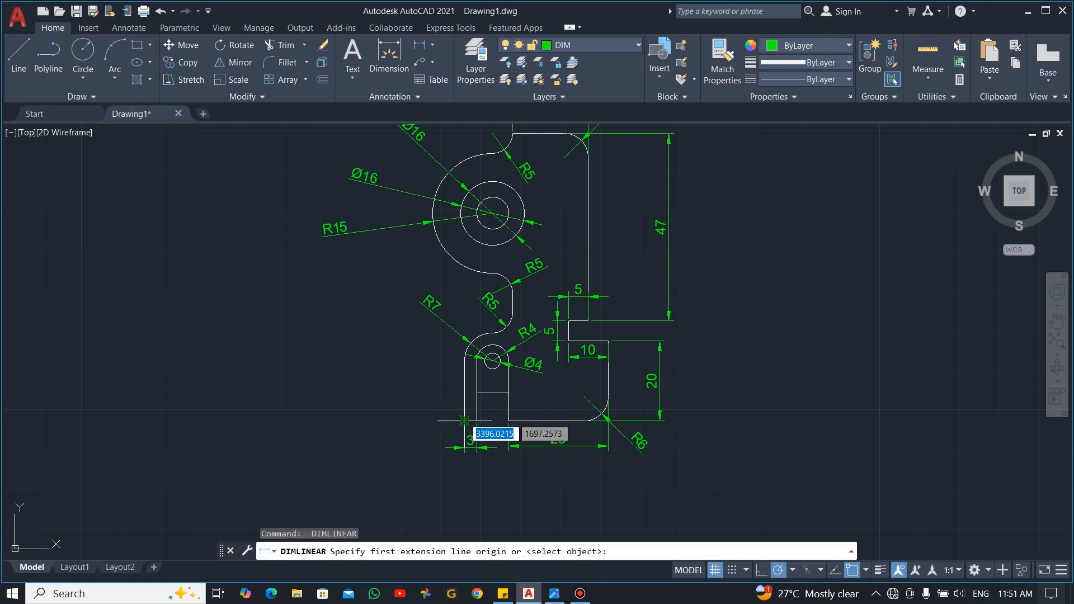
click(465, 421)
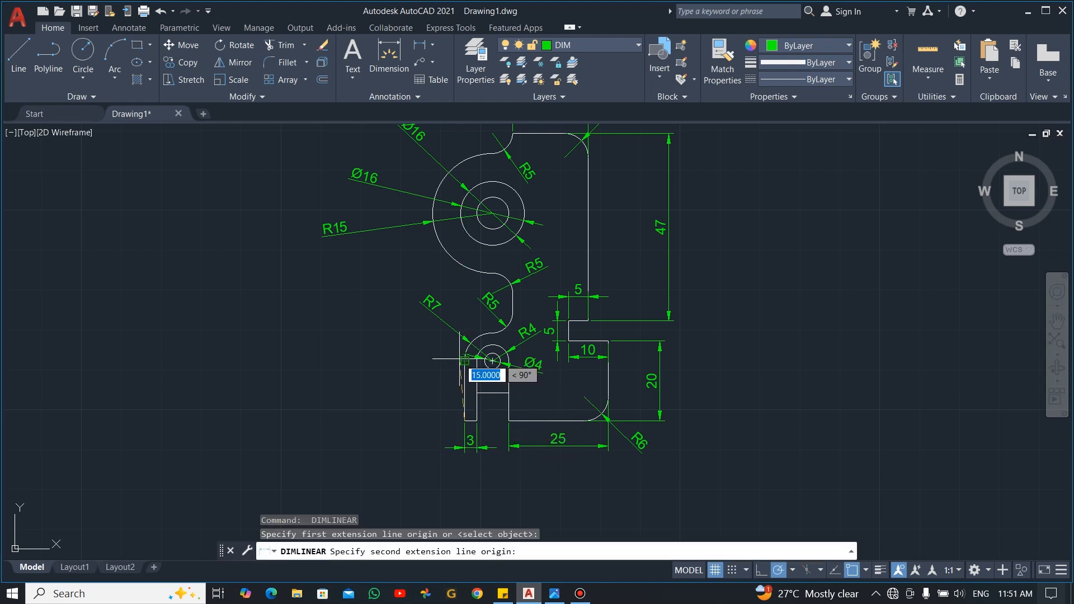
click(492, 361)
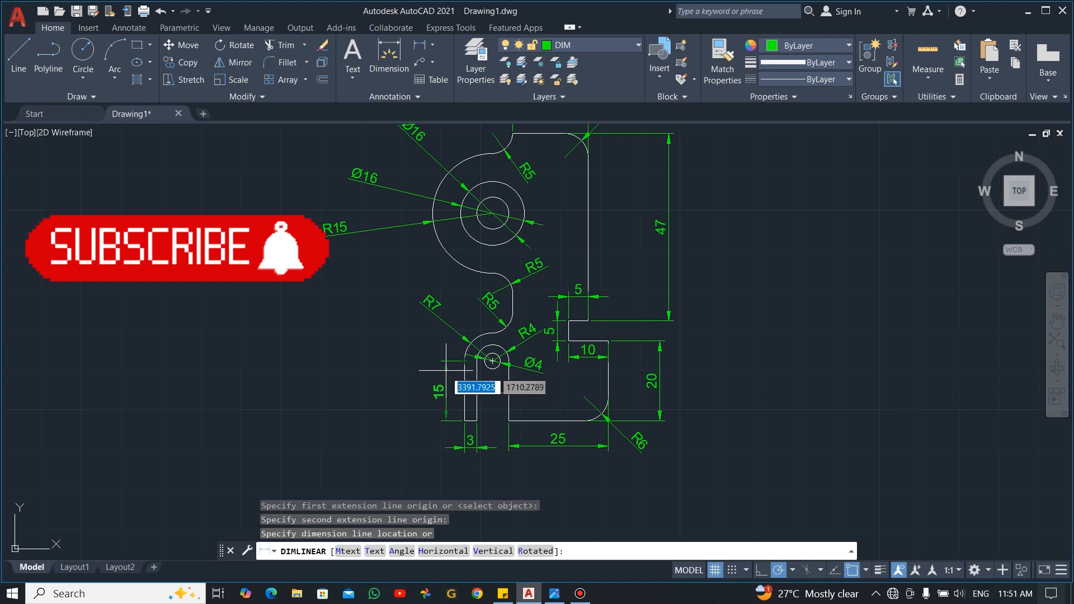
click(435, 375)
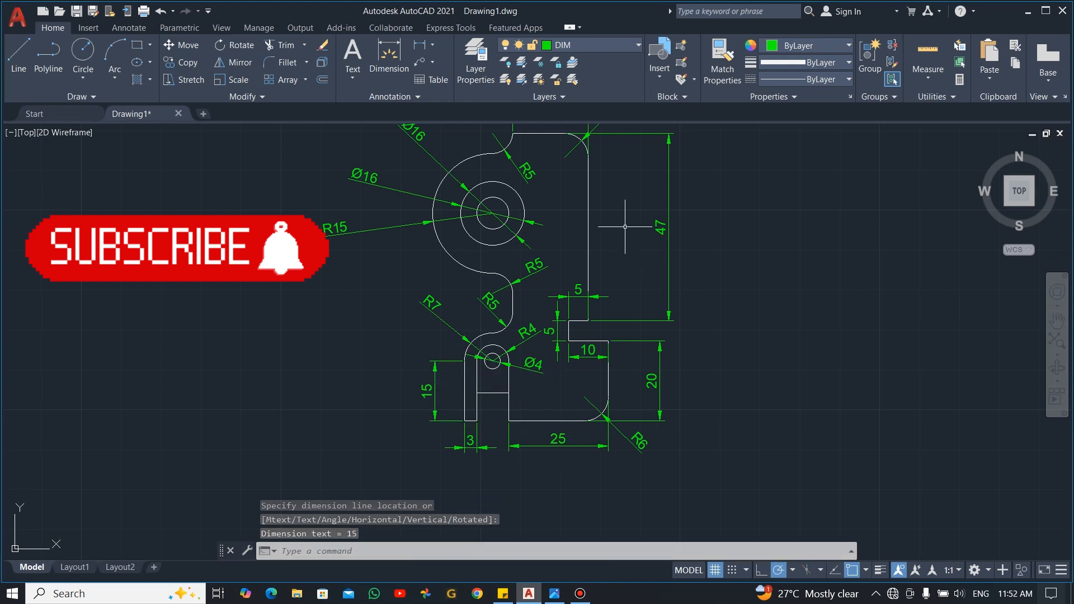
Set layer 0 as the current layer.
middle_drag(625, 226, 619, 265)
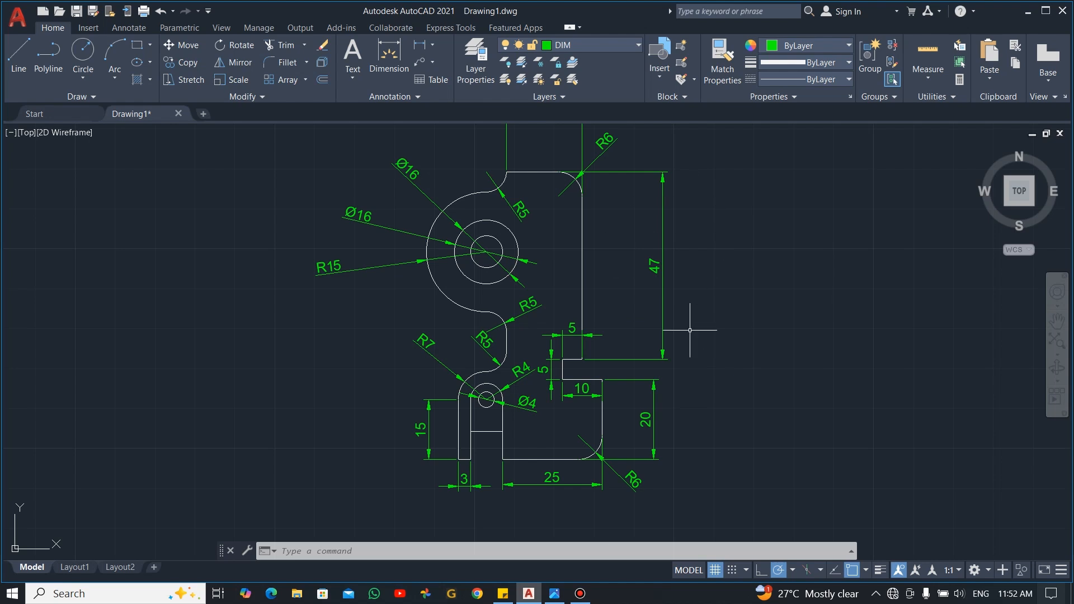
click(637, 45)
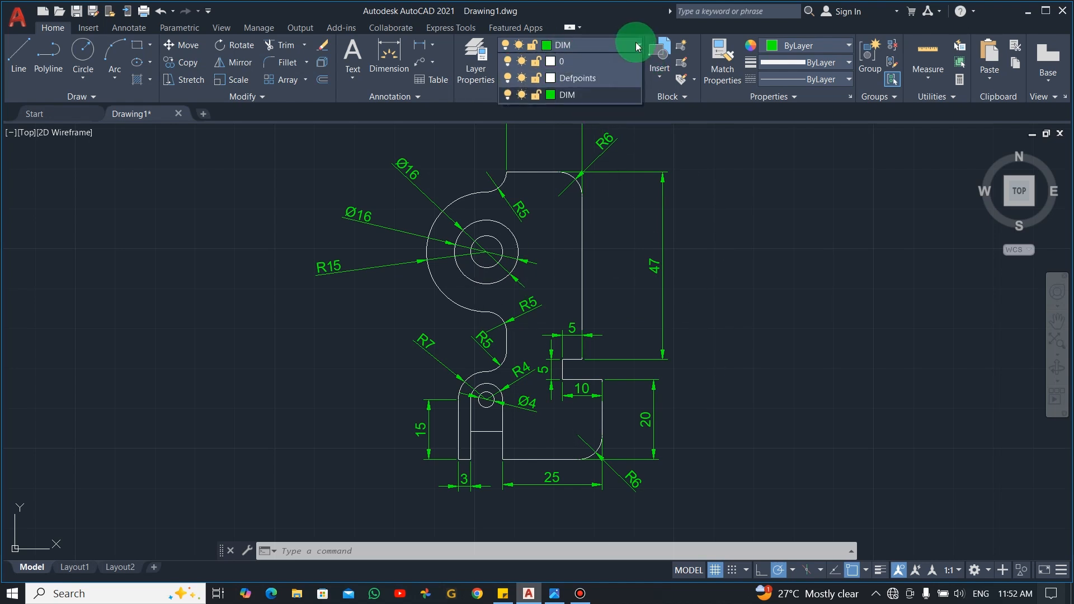
click(583, 79)
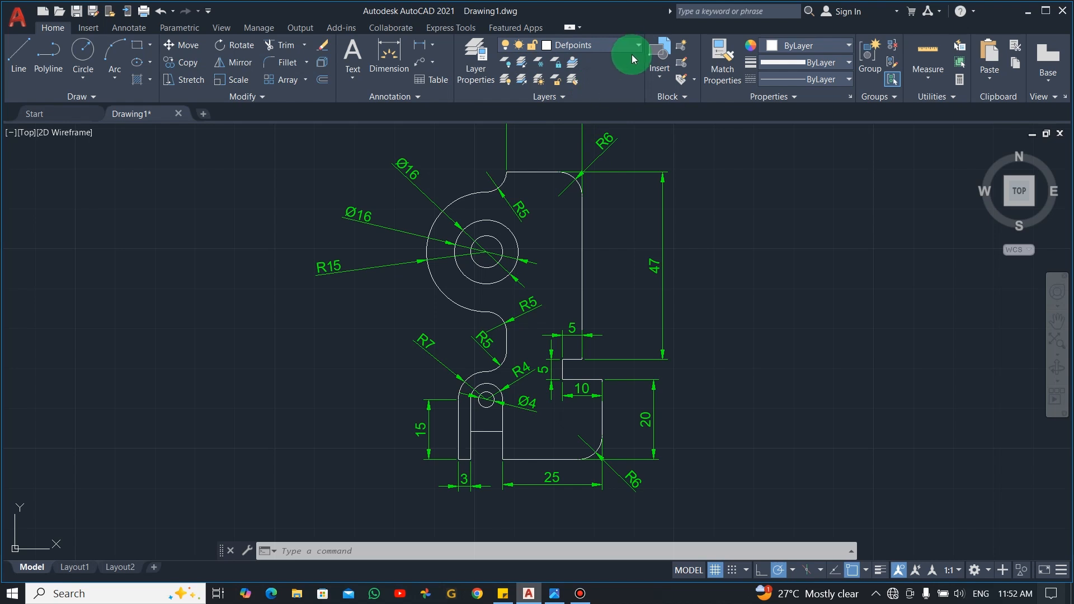
click(633, 43)
click(592, 58)
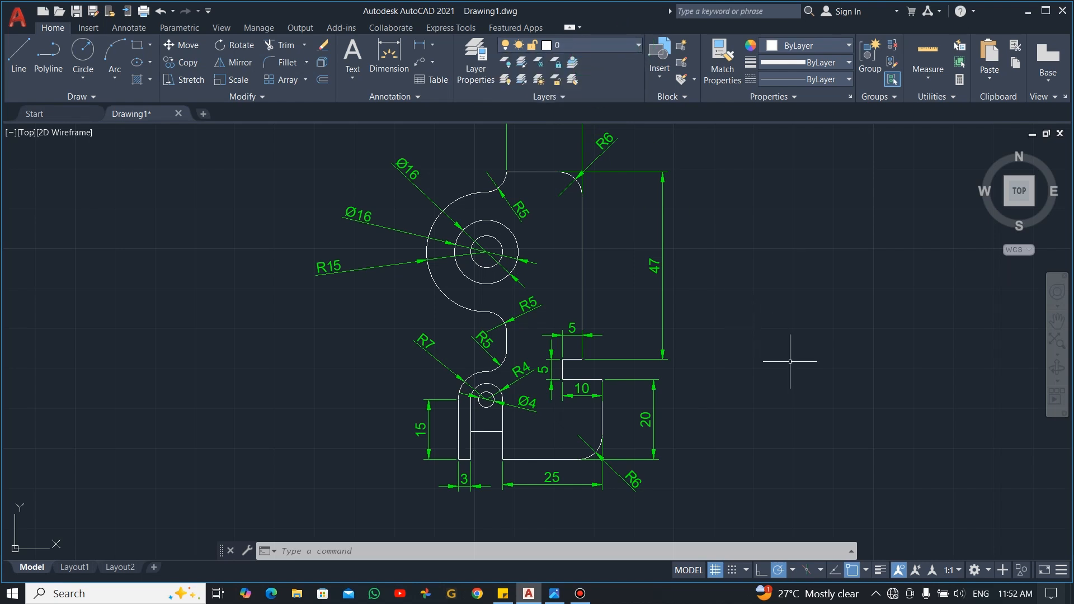
Turn on the lineweight display for the drawing and make DIM the current layer.
click(880, 570)
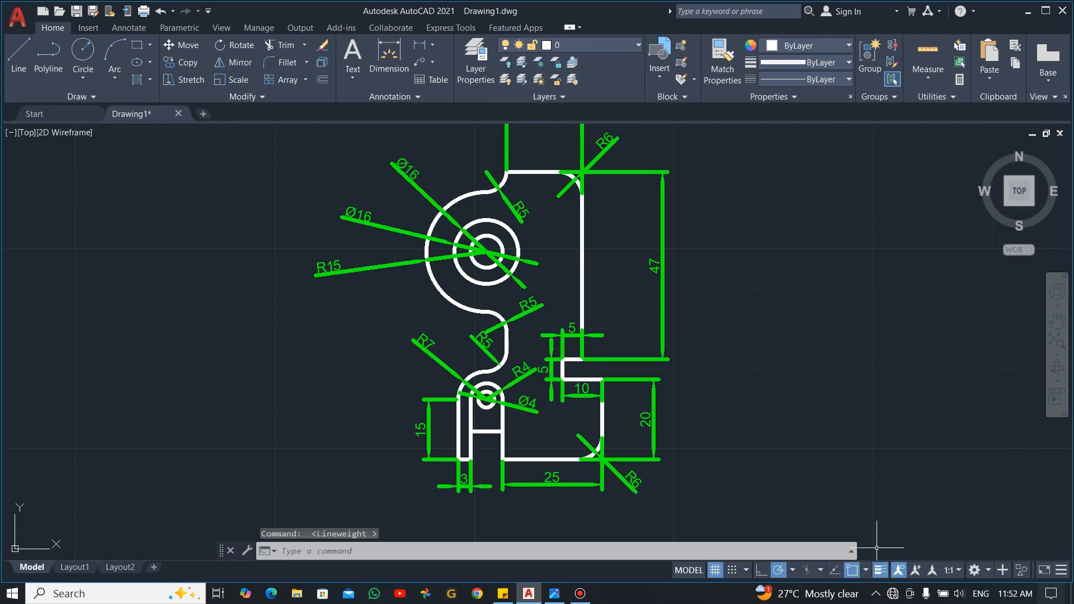
click(648, 53)
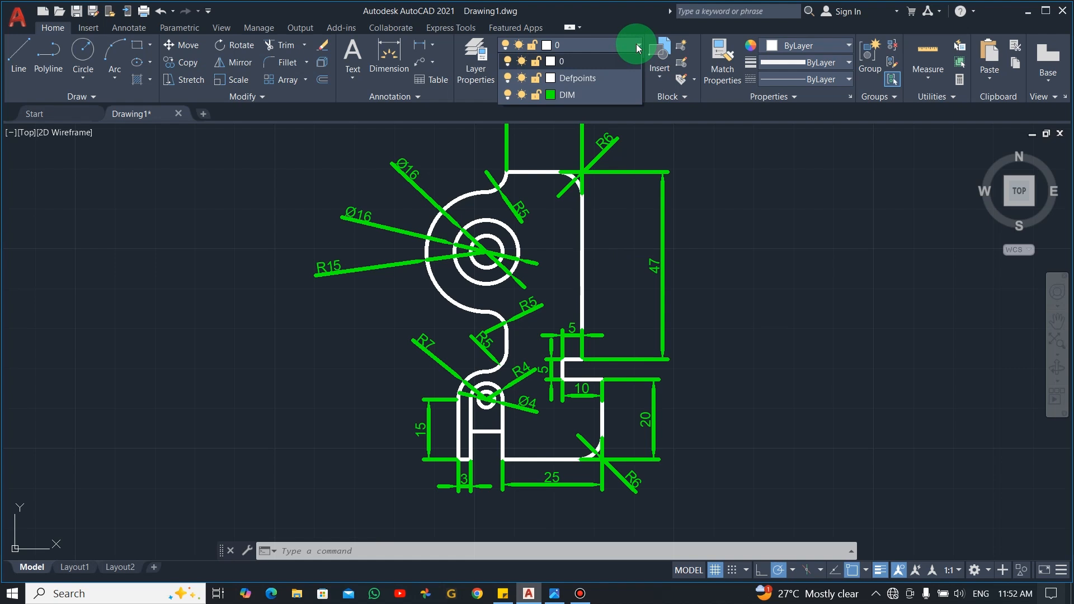
click(563, 96)
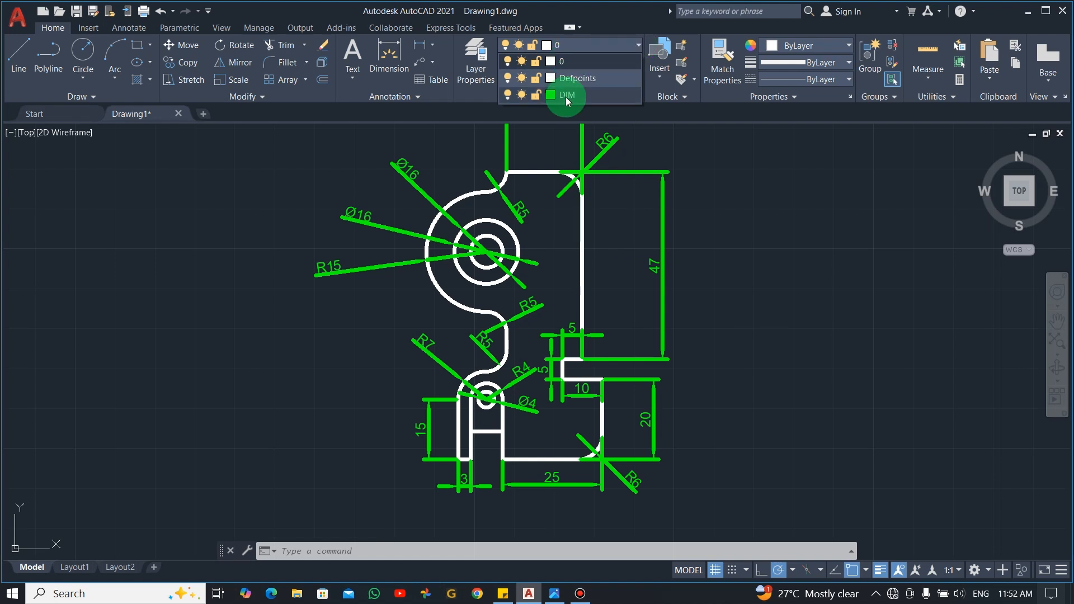
Set the DIM layer's lineweight to 0.15 mm in the layer properties and close the layer manager.
click(484, 53)
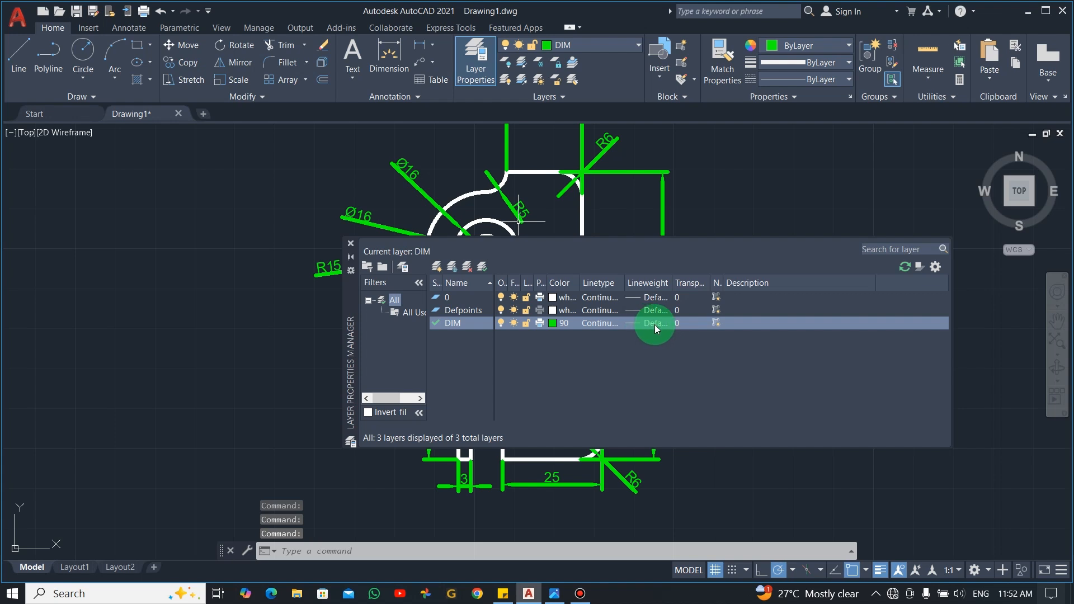
click(654, 324)
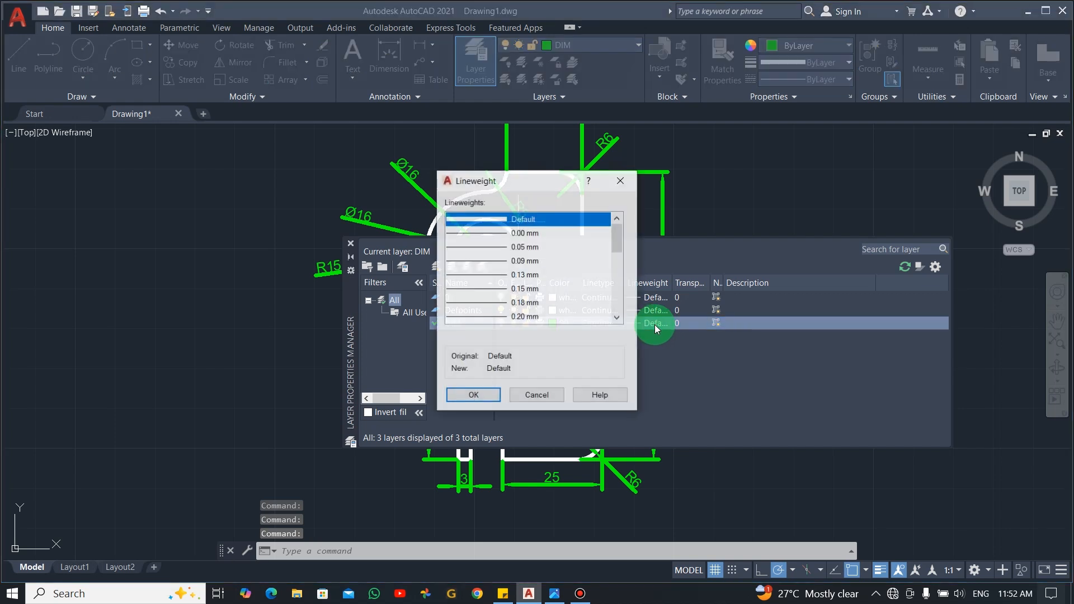
click(501, 275)
click(495, 288)
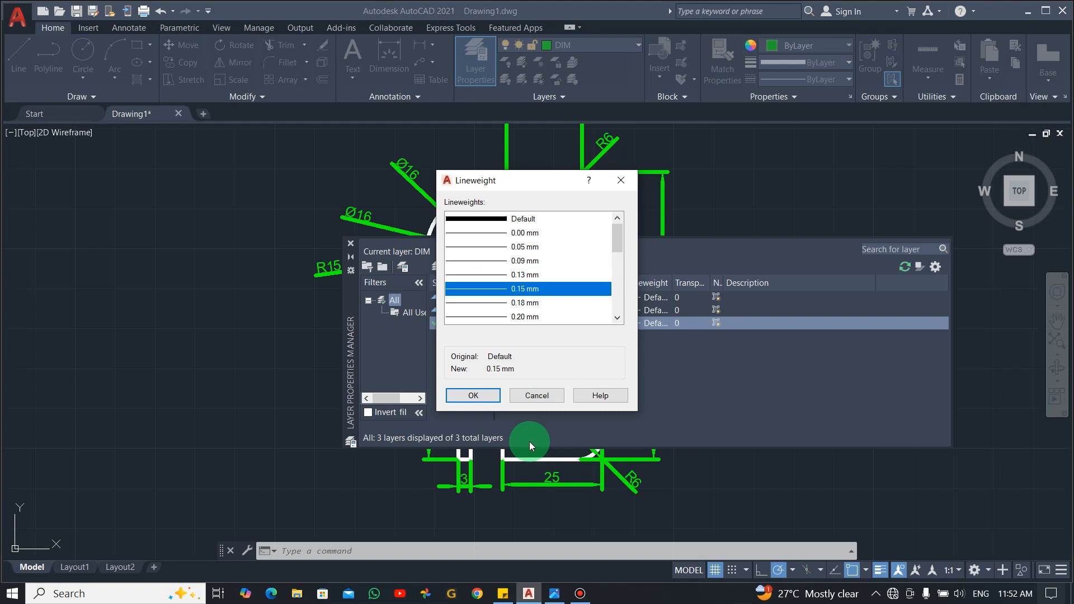
click(476, 398)
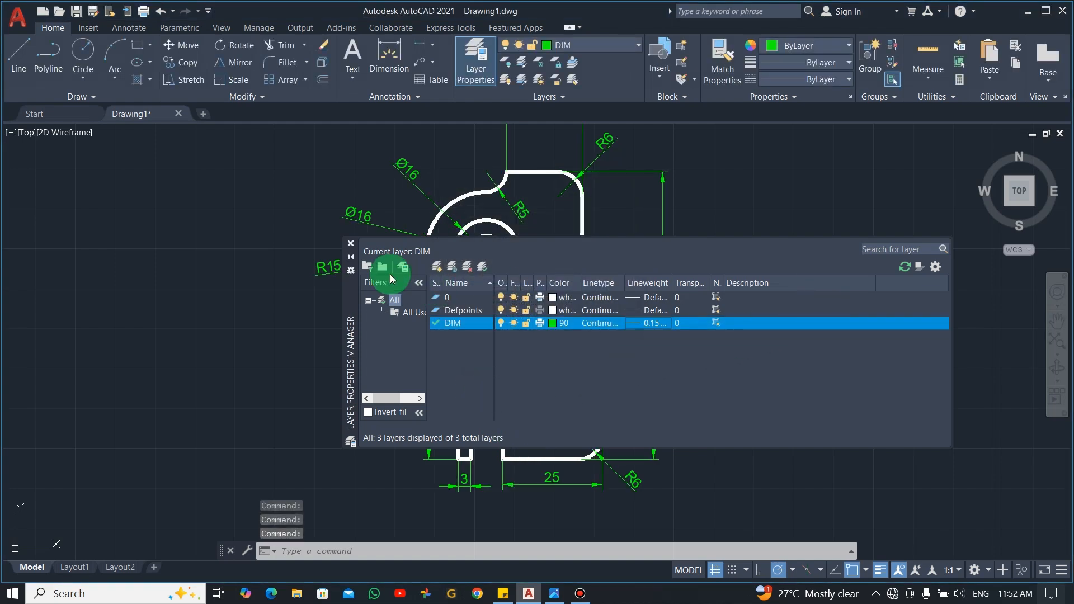
click(351, 245)
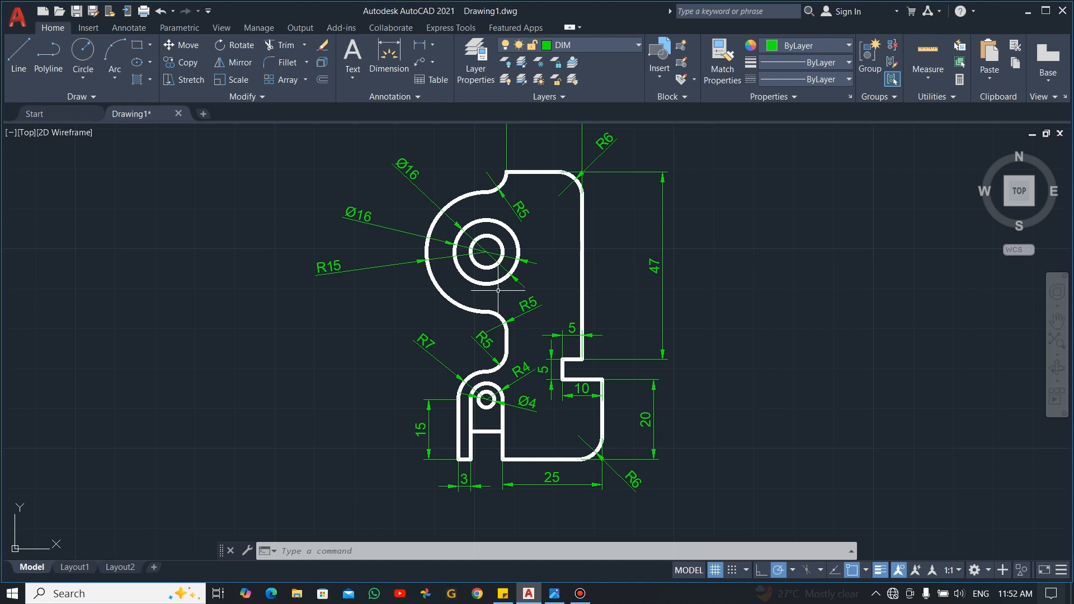
scroll(524, 215, down, 2)
scroll(500, 238, up, 5)
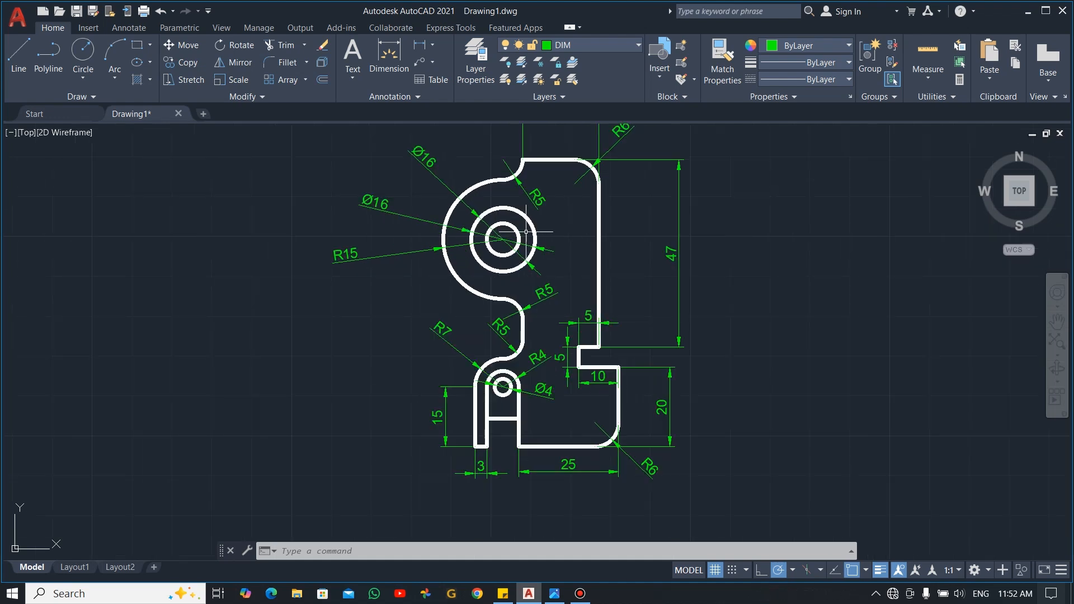
scroll(592, 265, down, 2)
scroll(608, 244, up, 2)
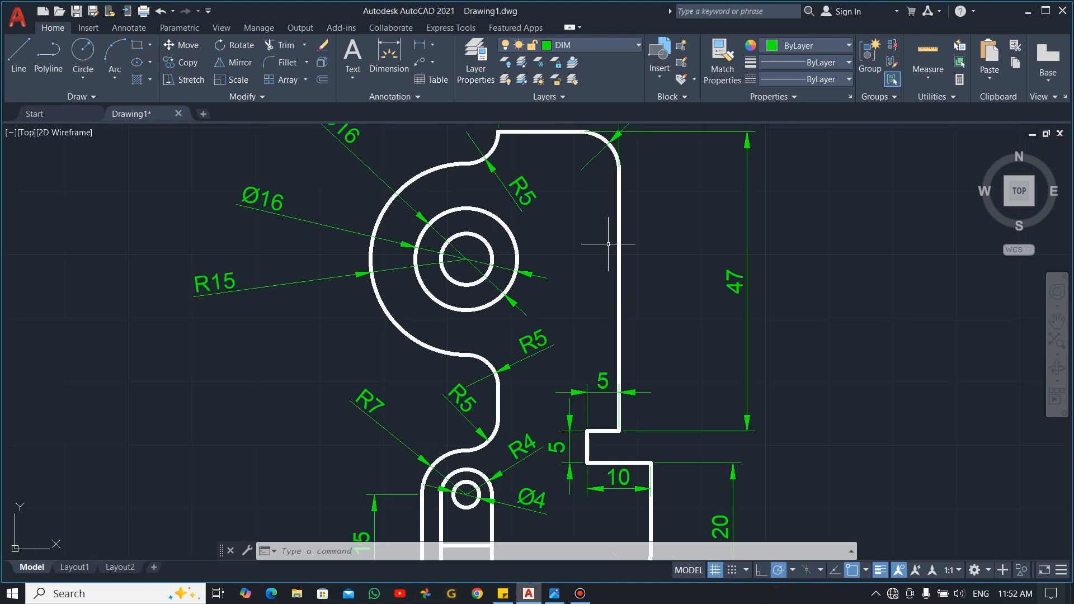
scroll(619, 233, down, 2)
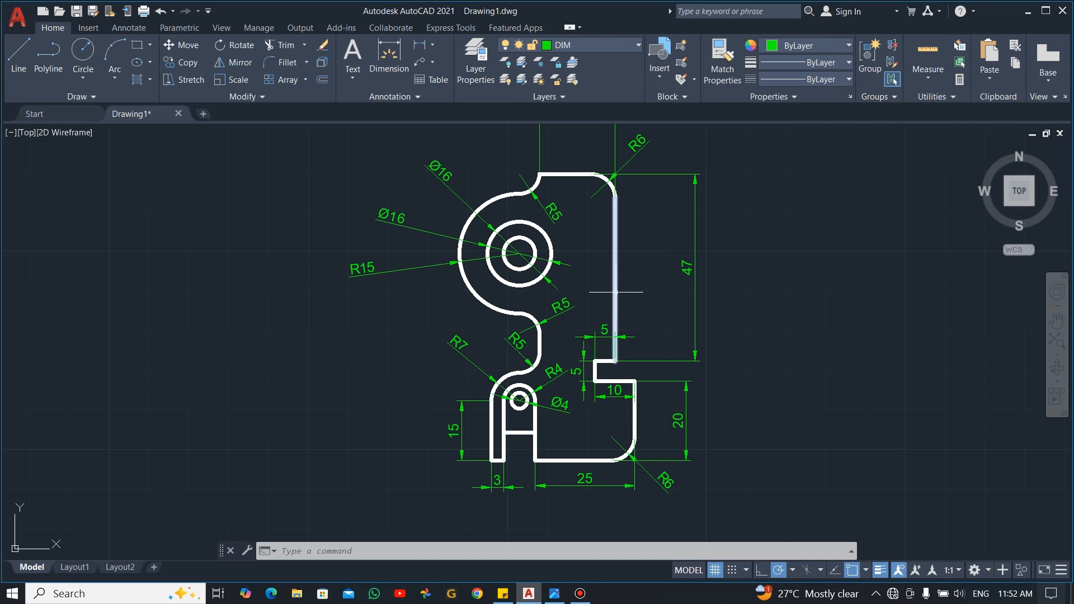
middle_drag(647, 248, 636, 287)
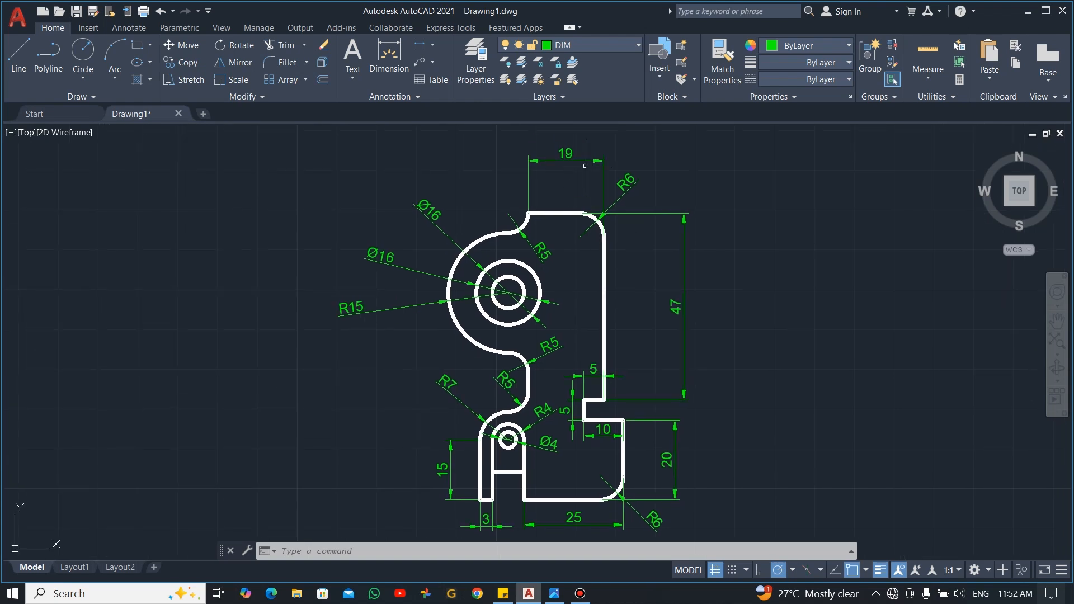